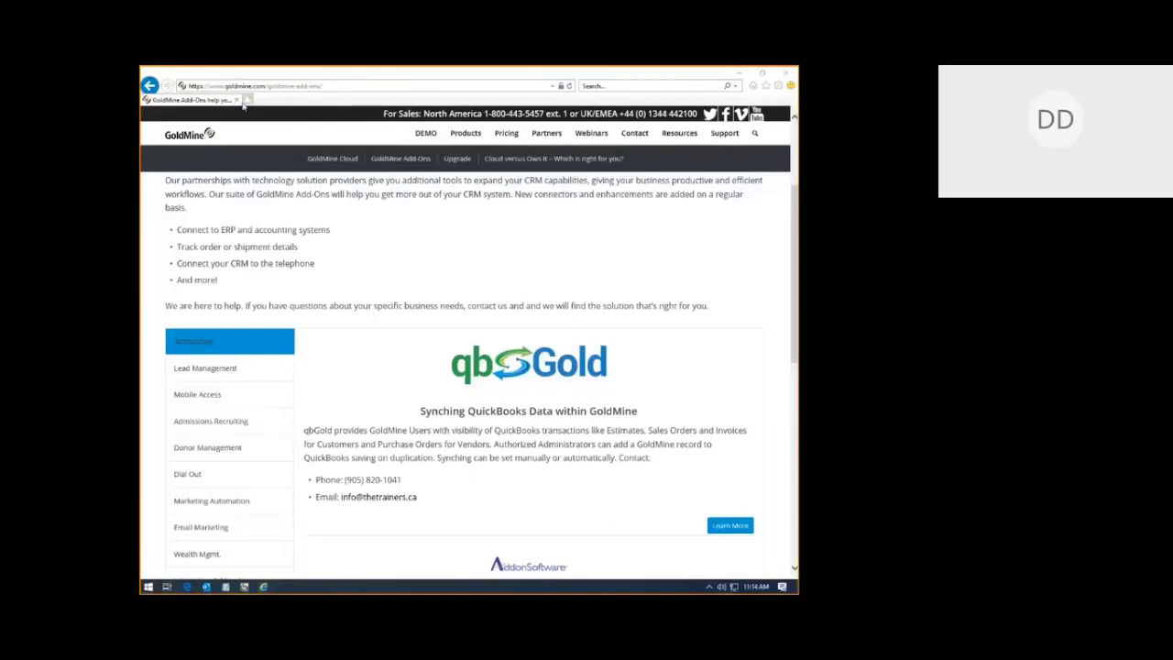
Step: Browse the GoldMine Add-Ons page through Lead Management to Mobile Access's CompanionLink products
mouse_move(454, 135)
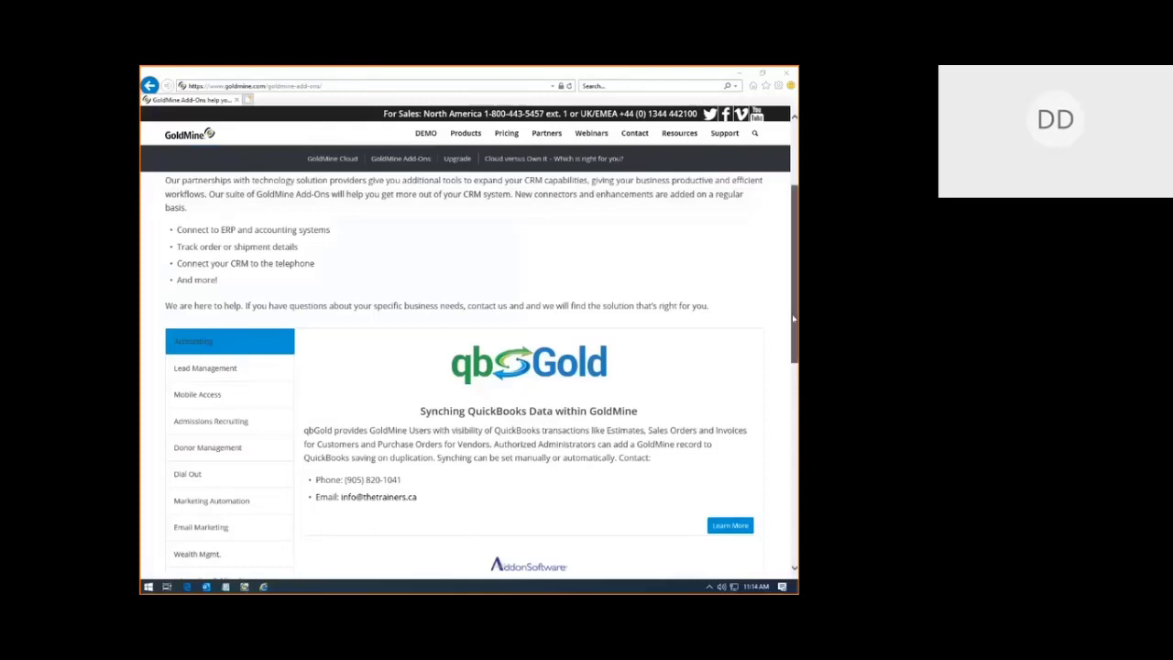
left_click_drag(796, 316, 792, 375)
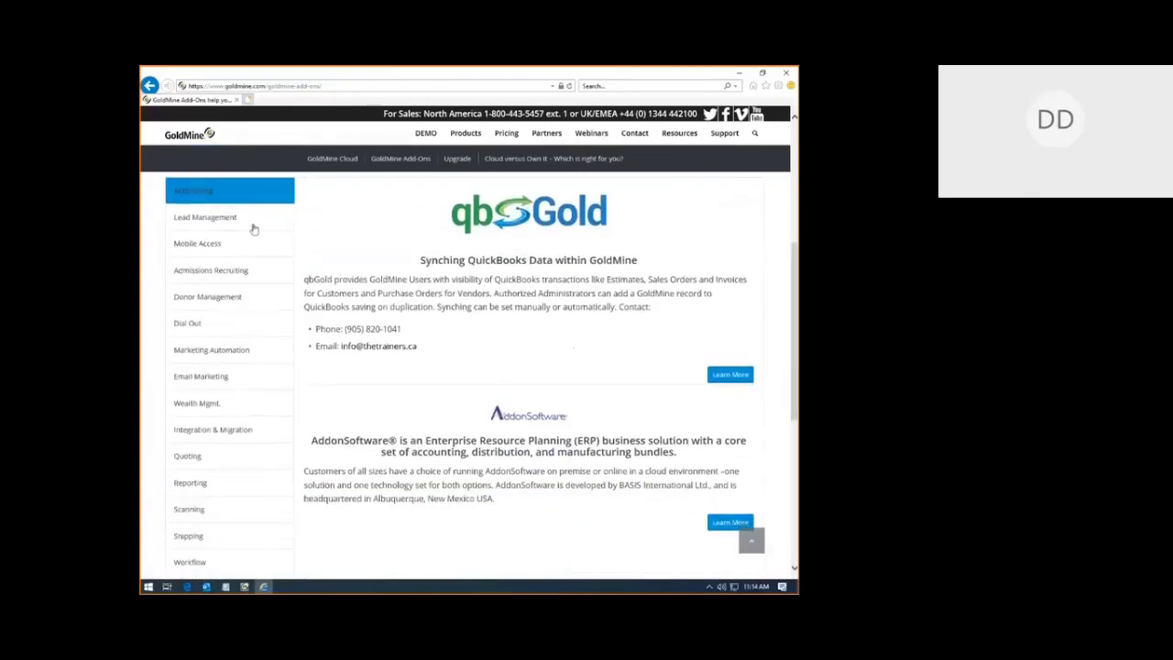
left_click(209, 224)
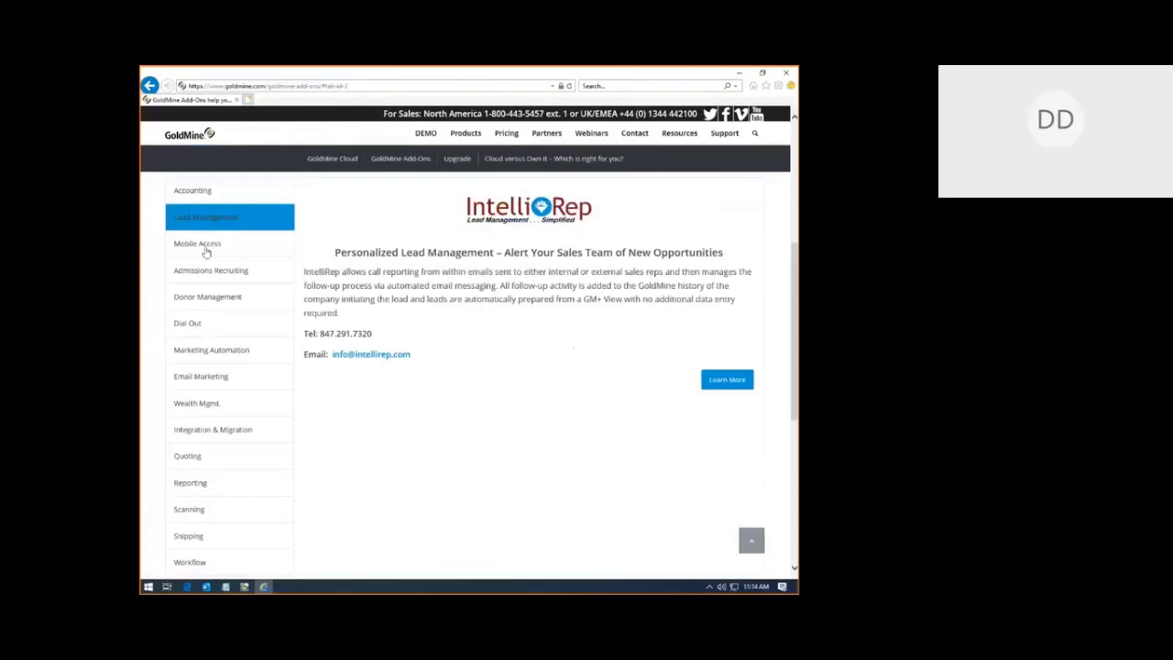
left_click(208, 245)
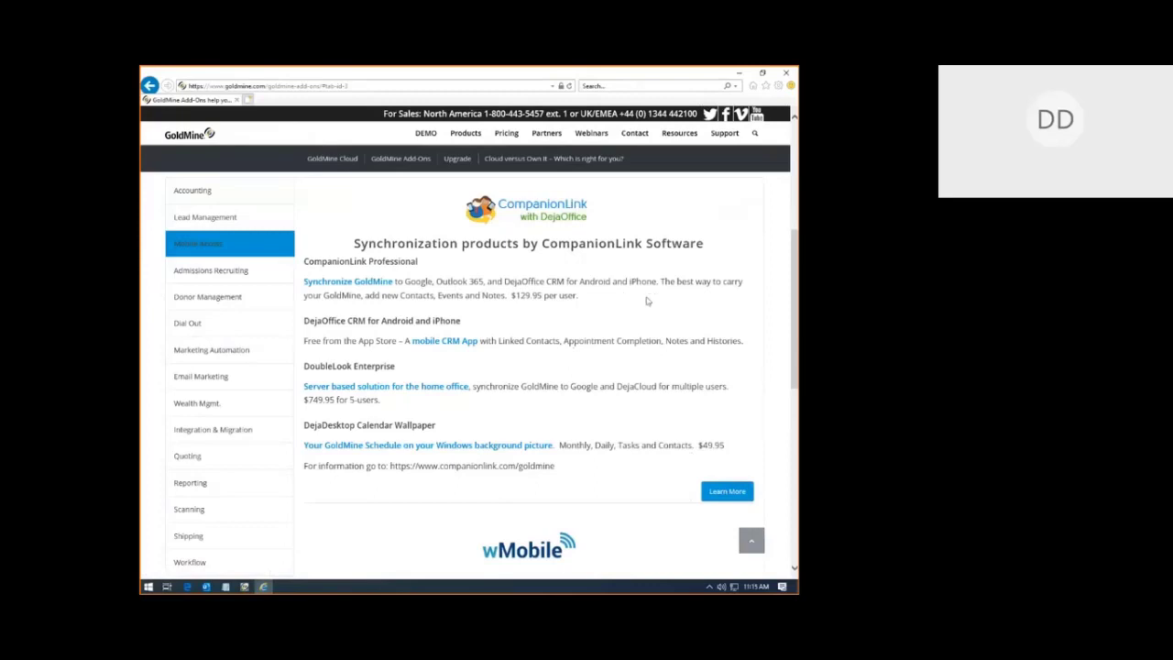
mouse_move(468, 143)
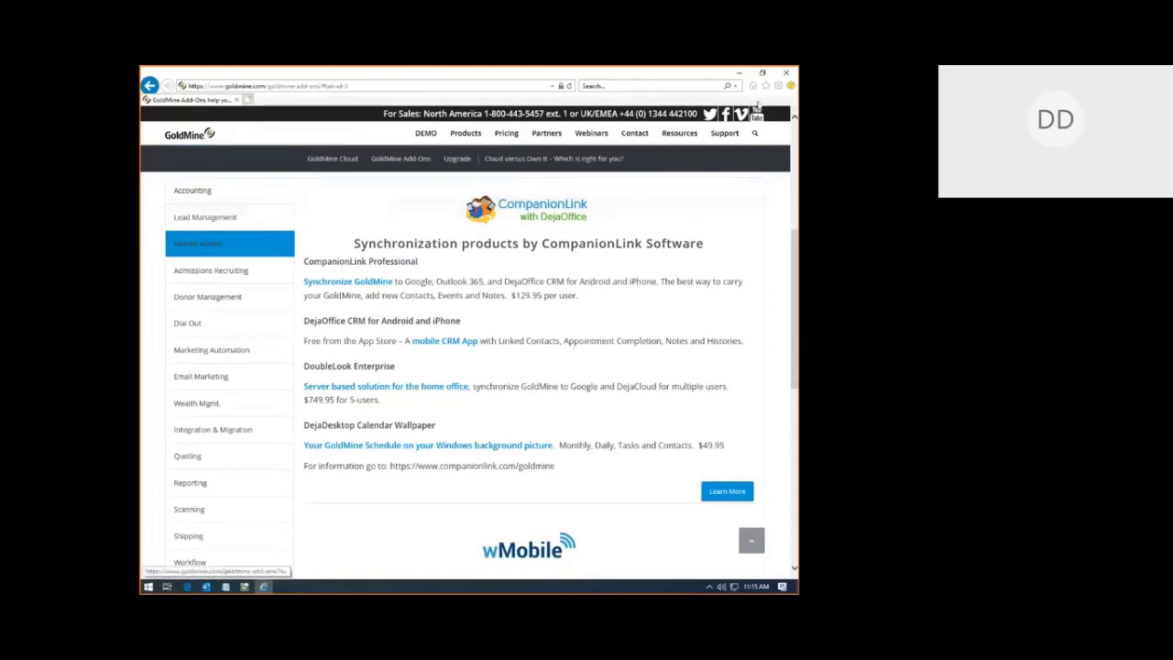
Step: Minimize the browser, bring GoldMine forward, and open the current user's Options
left_click(739, 73)
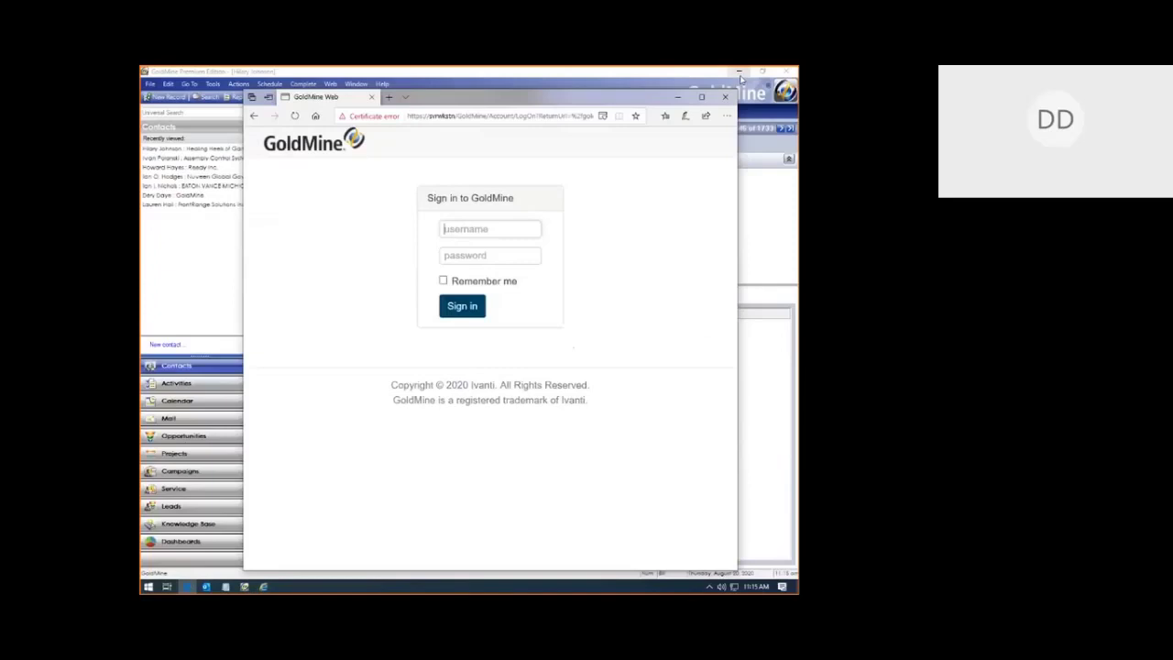
left_click(192, 293)
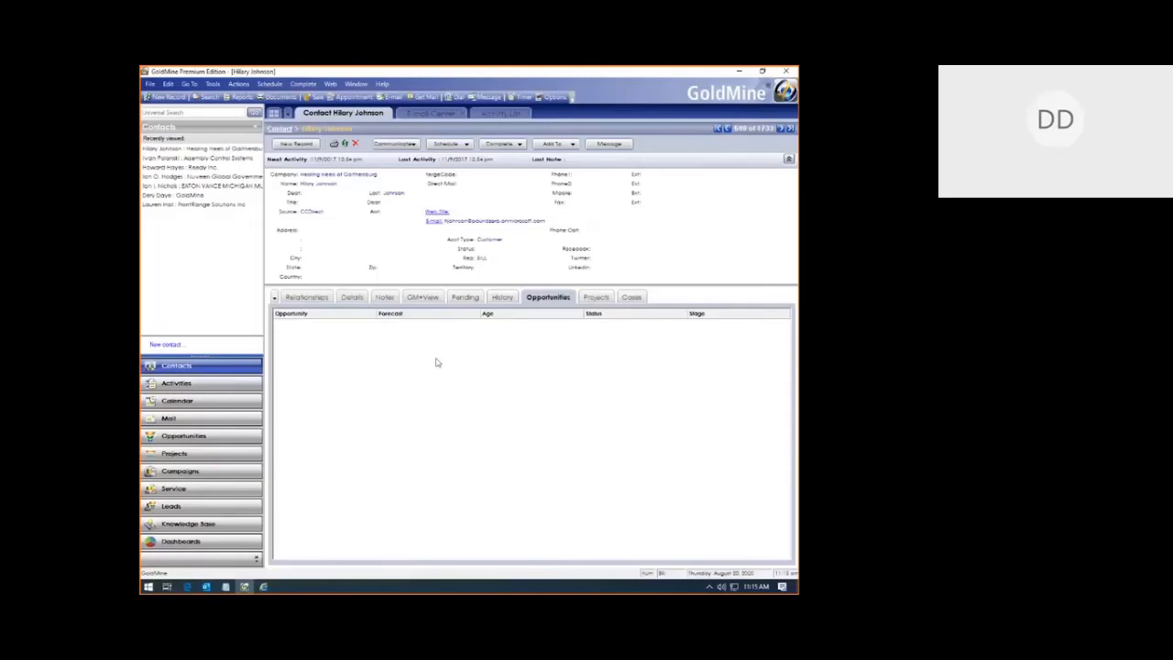
left_click(550, 98)
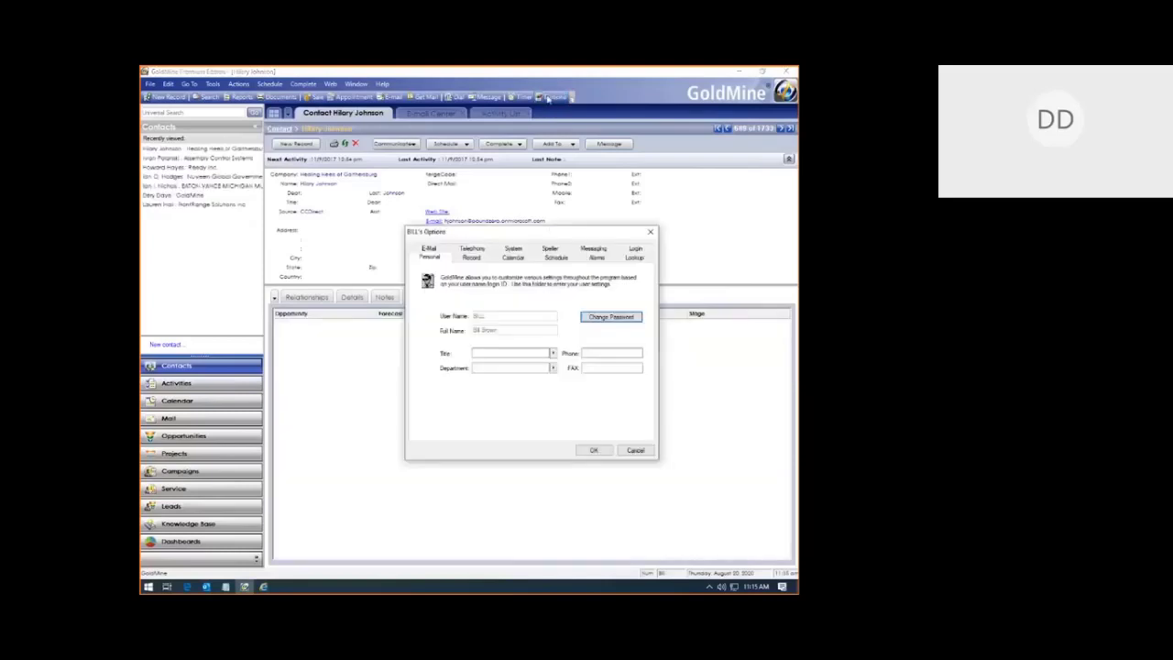
Step: Set the System theme to Modern Light, keep Century Gothic font, save, and acknowledge the restart notice
left_click(519, 250)
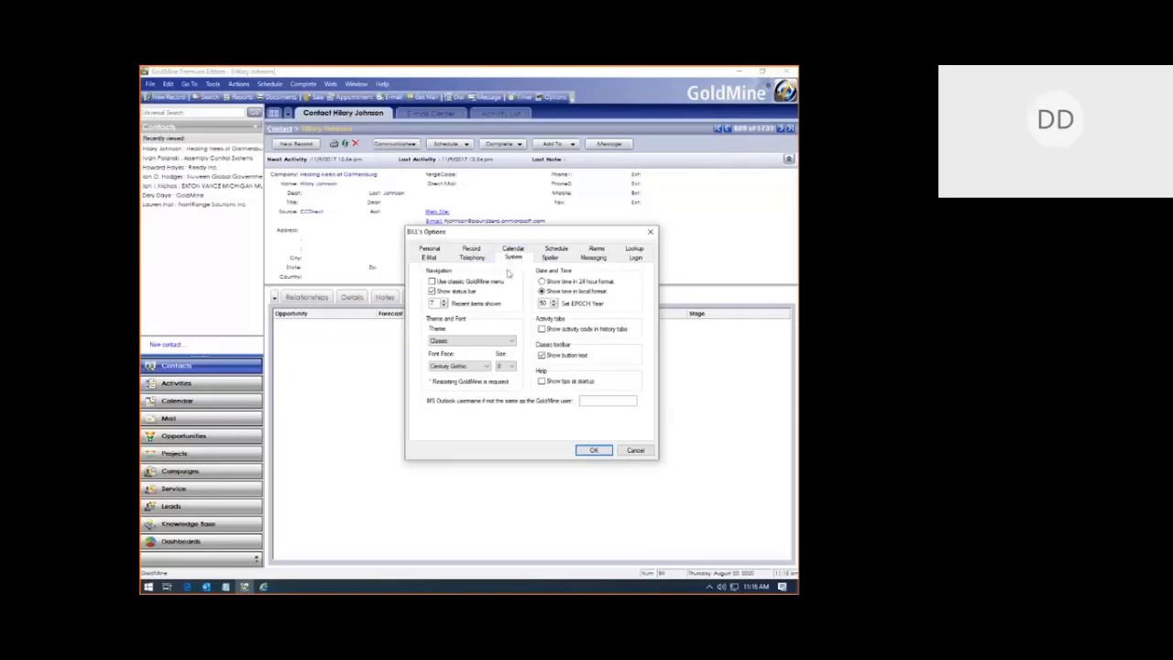
left_click(443, 341)
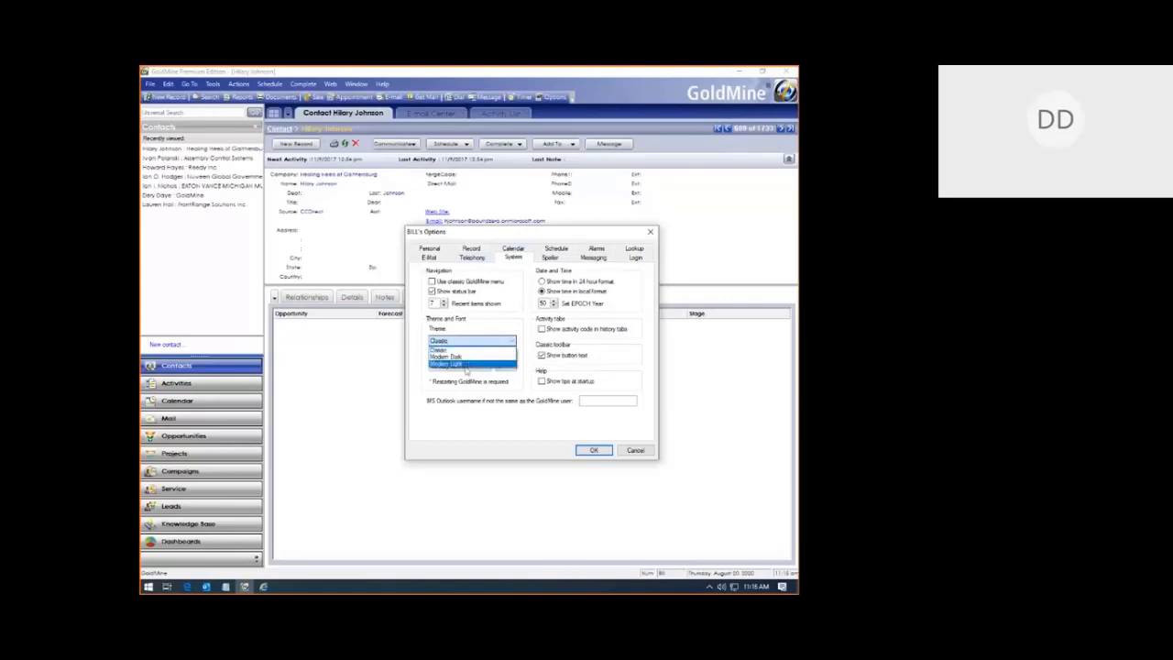
left_click(466, 363)
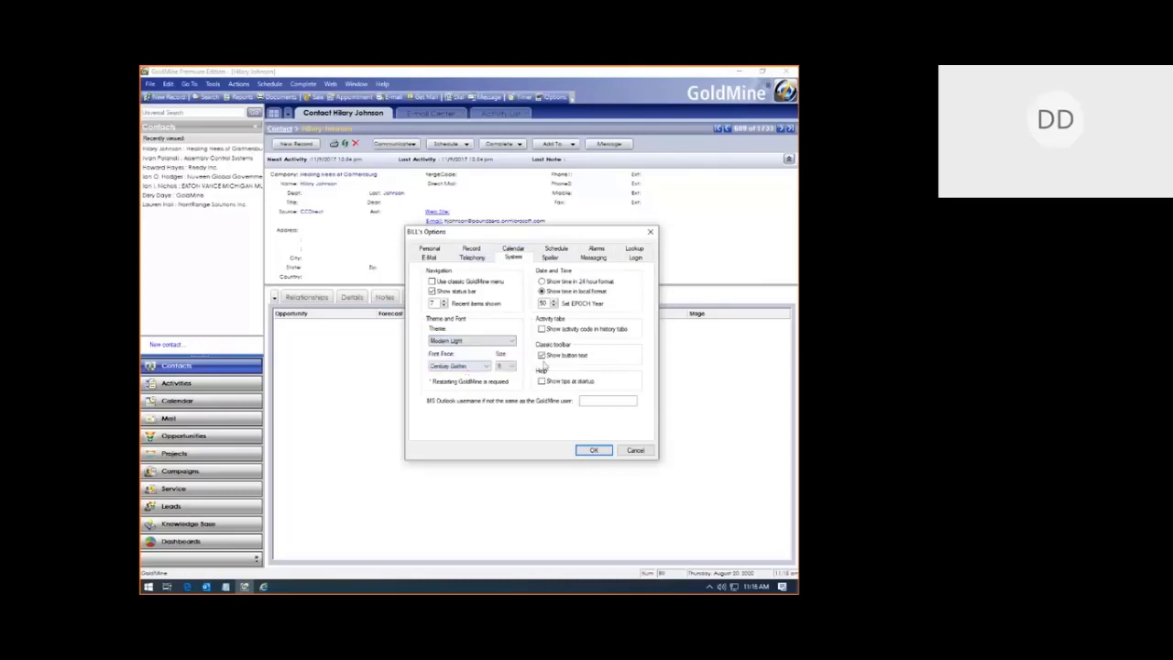
left_click(463, 365)
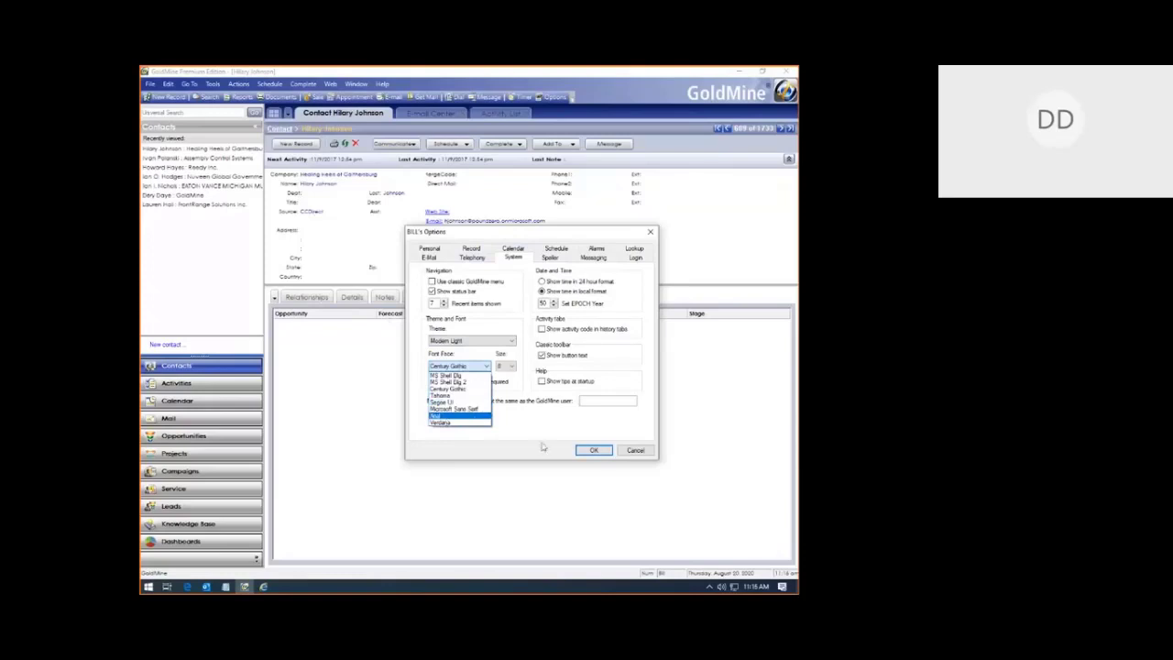
left_click(605, 456)
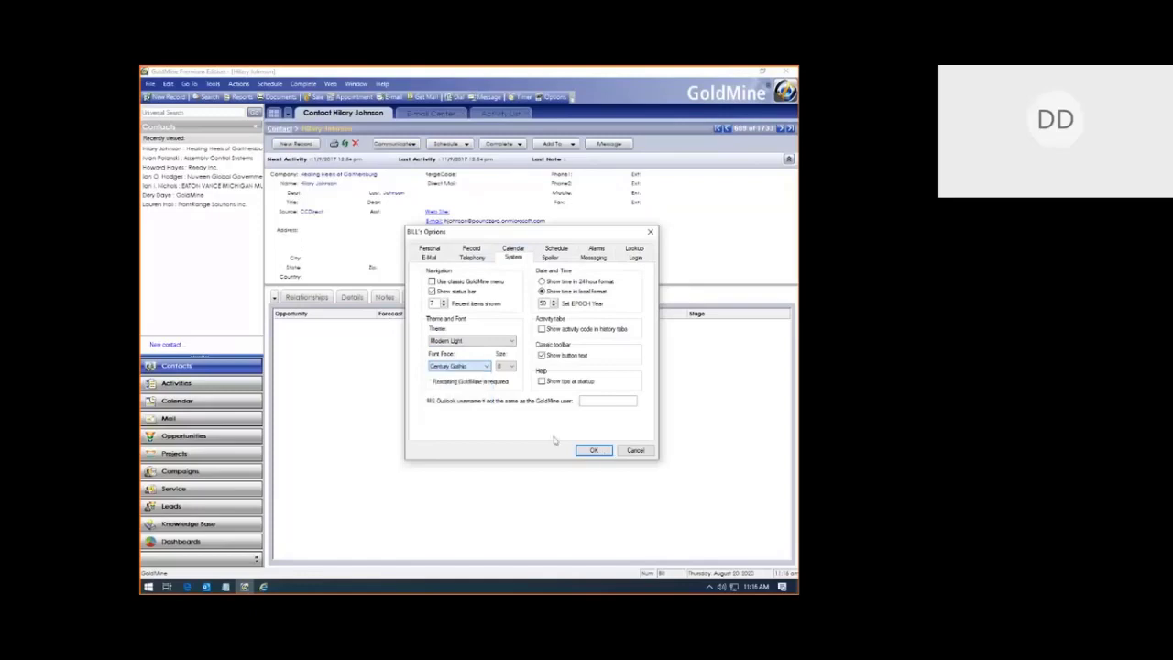
left_click(604, 451)
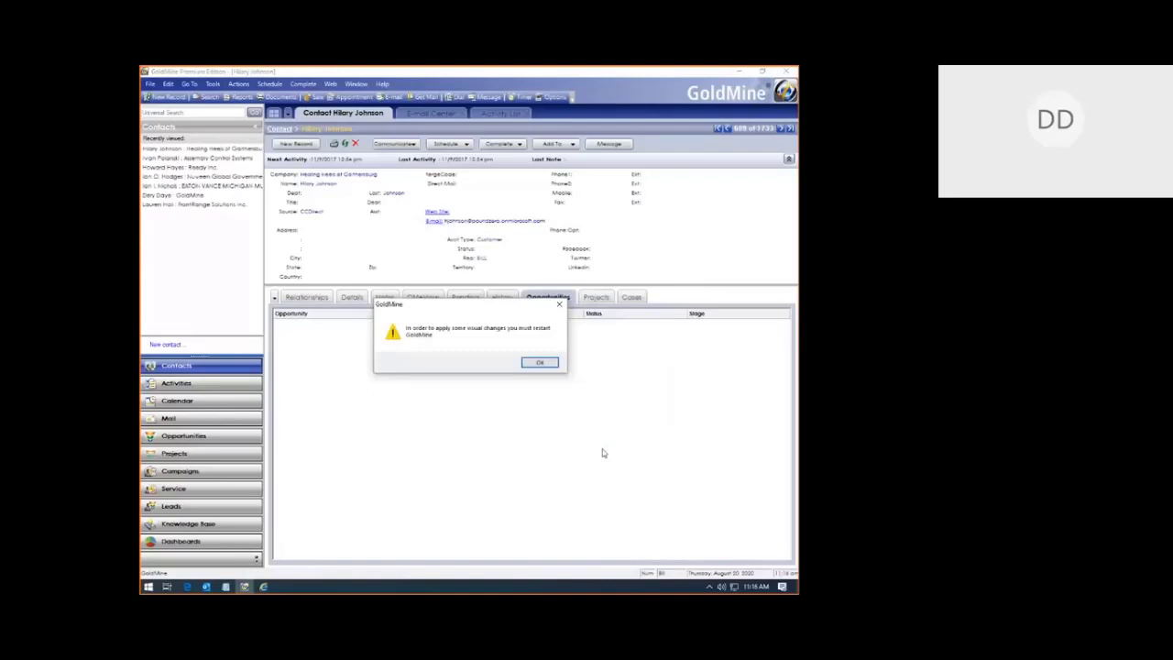
left_click(539, 364)
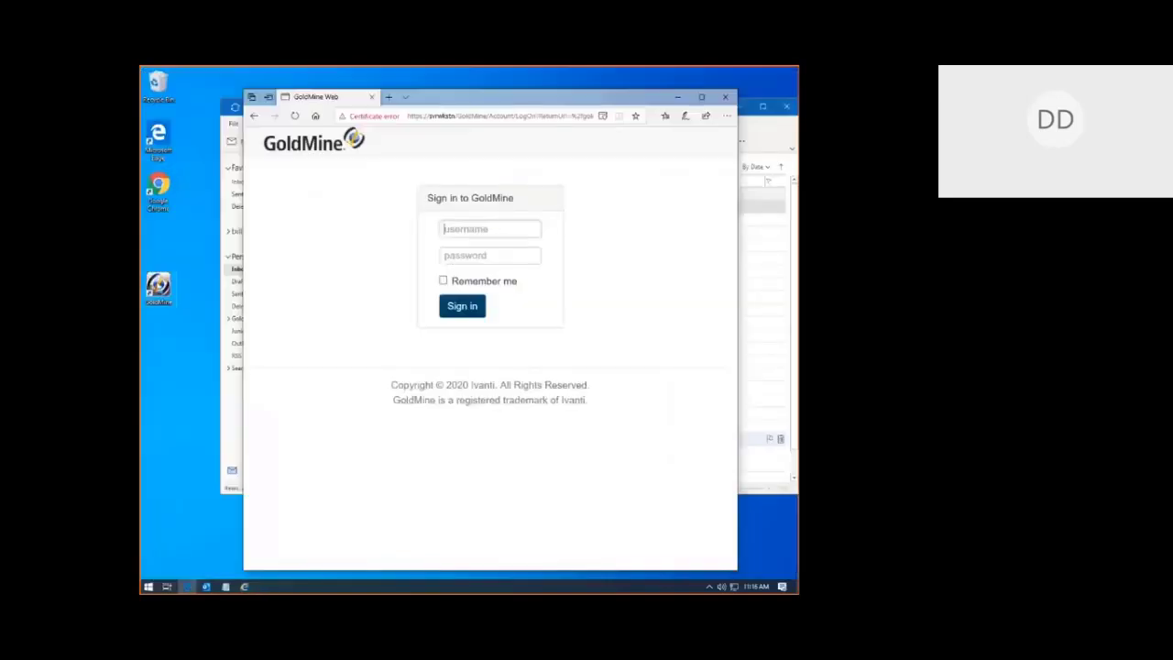
Step: Relaunch GoldMine from the desktop and log in with the username and password
double_click(159, 285)
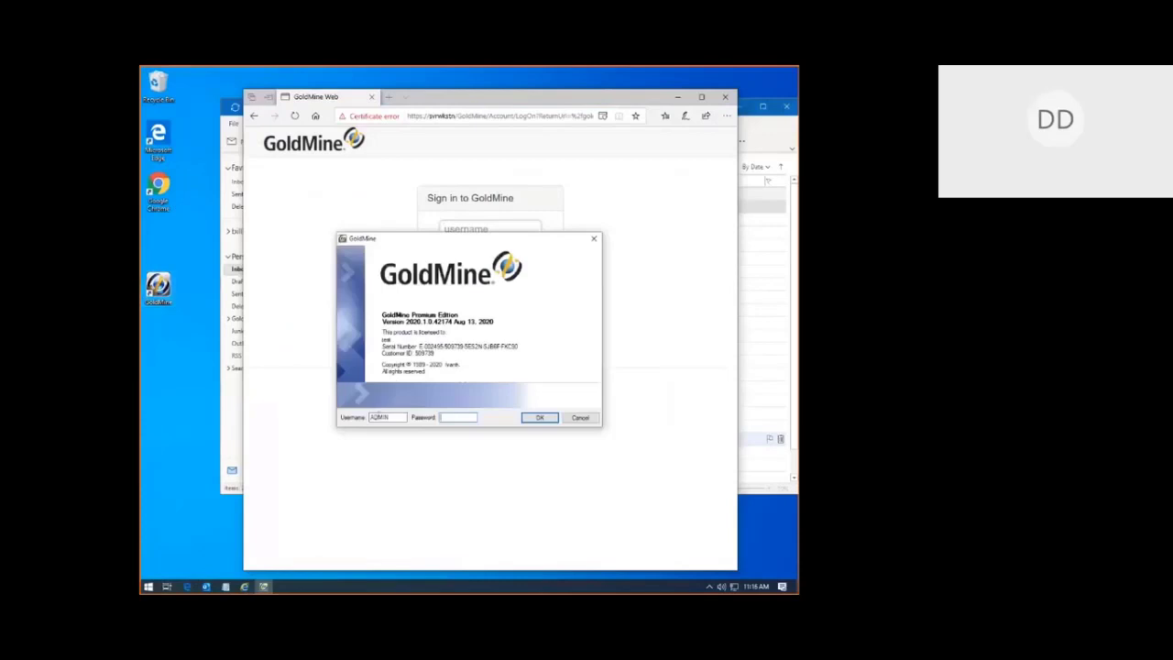
double_click(379, 416)
type("bi")
key("Tab")
type("********")
key("Return")
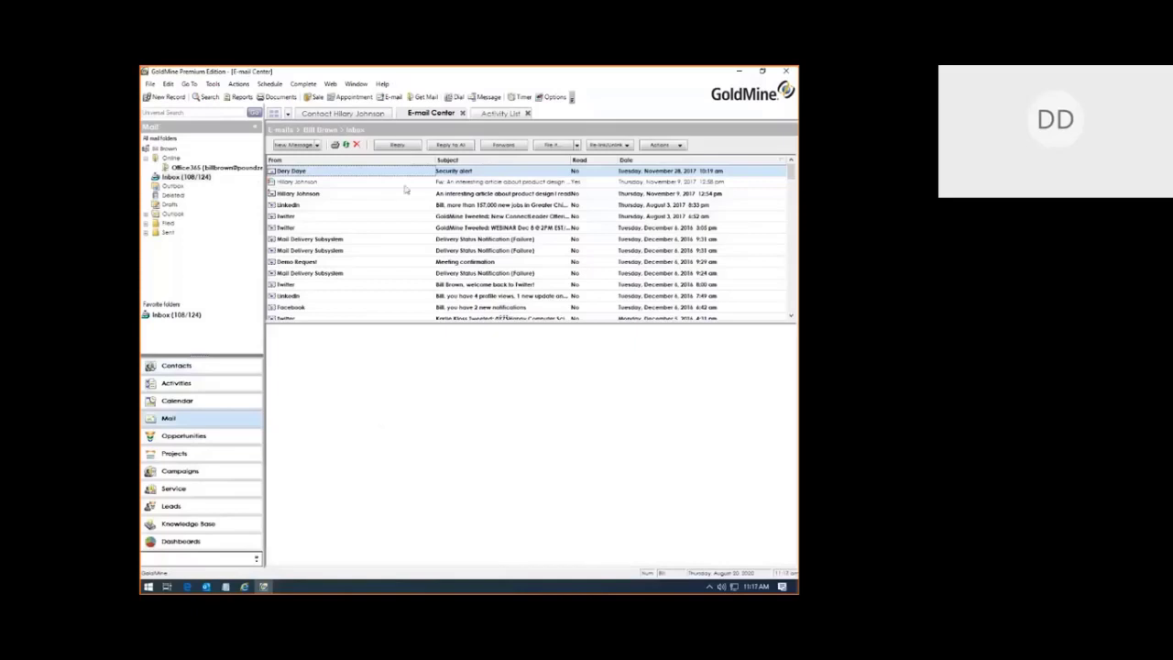
Step: From the contact record, open the Users' Master File via Tools > Users' Settings
left_click(338, 115)
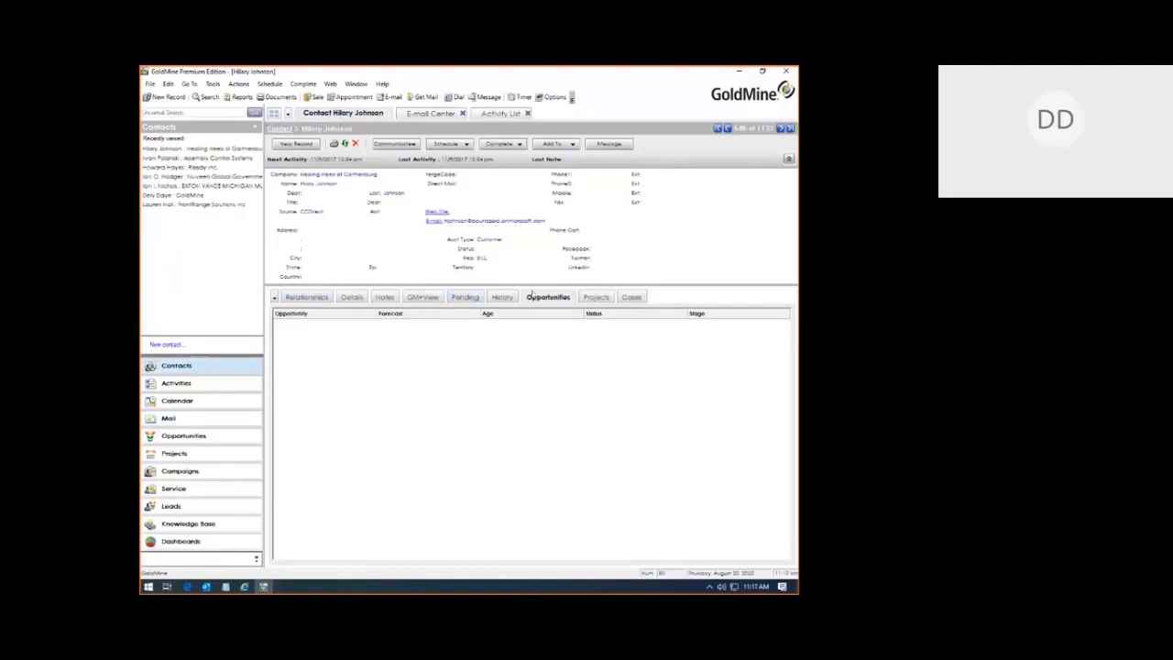
left_click(213, 85)
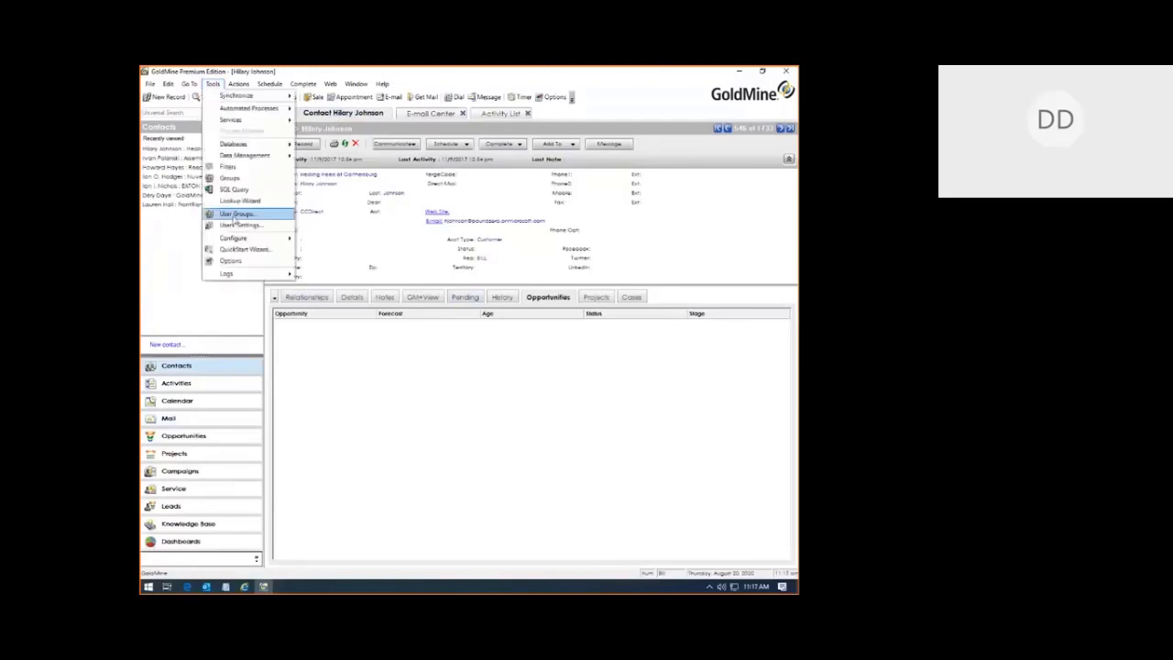
left_click(236, 224)
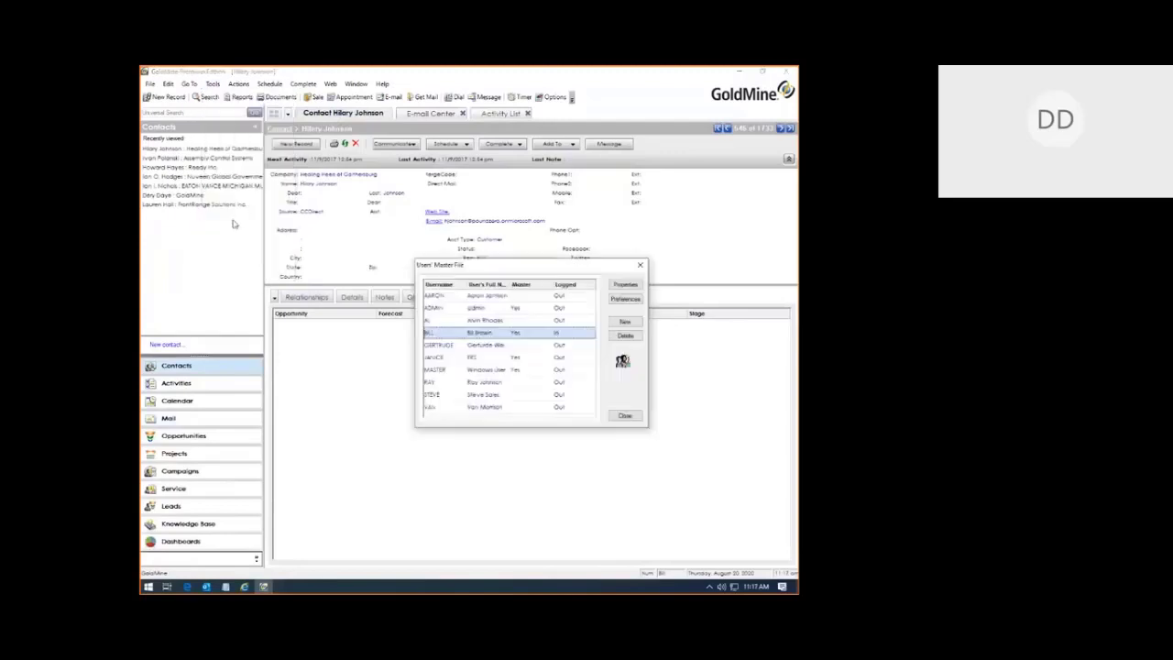
Step: Check another user's preferences, then open the logged-in user's preferences instead
left_click(483, 358)
left_click(630, 300)
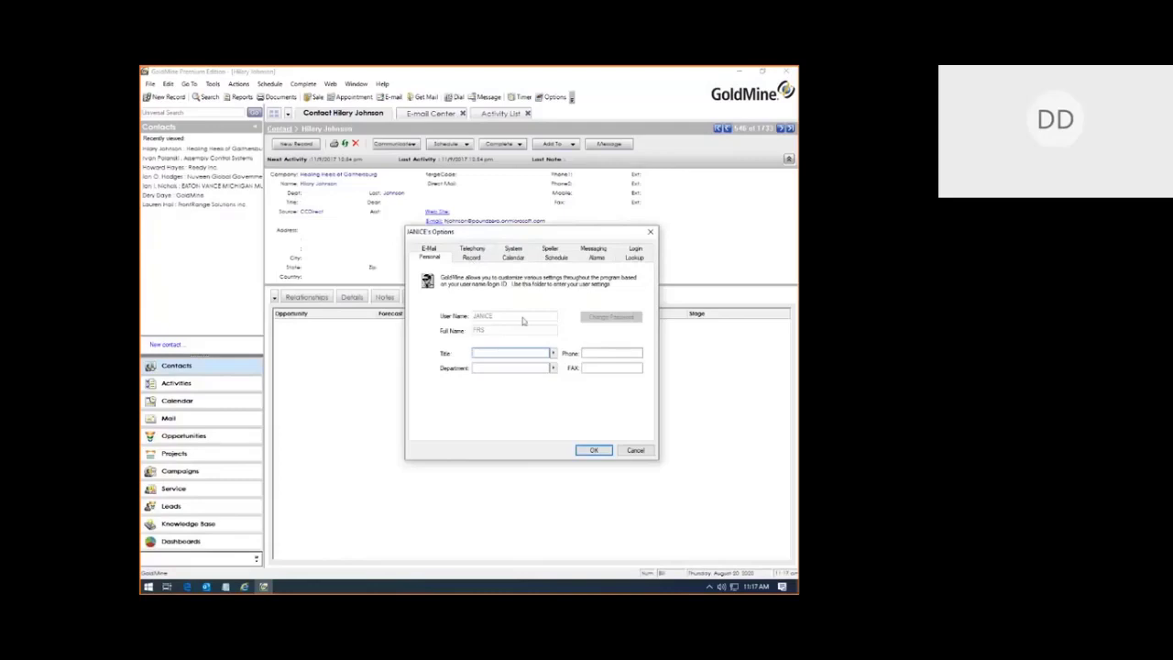
key("Escape")
left_click(482, 332)
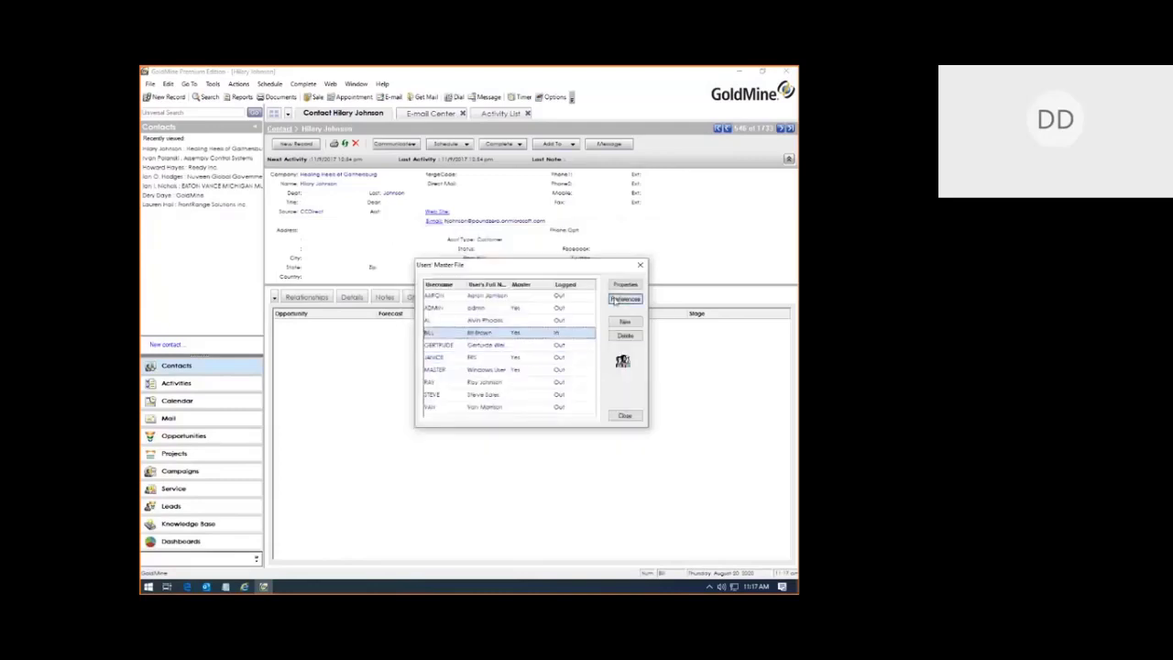
left_click(625, 299)
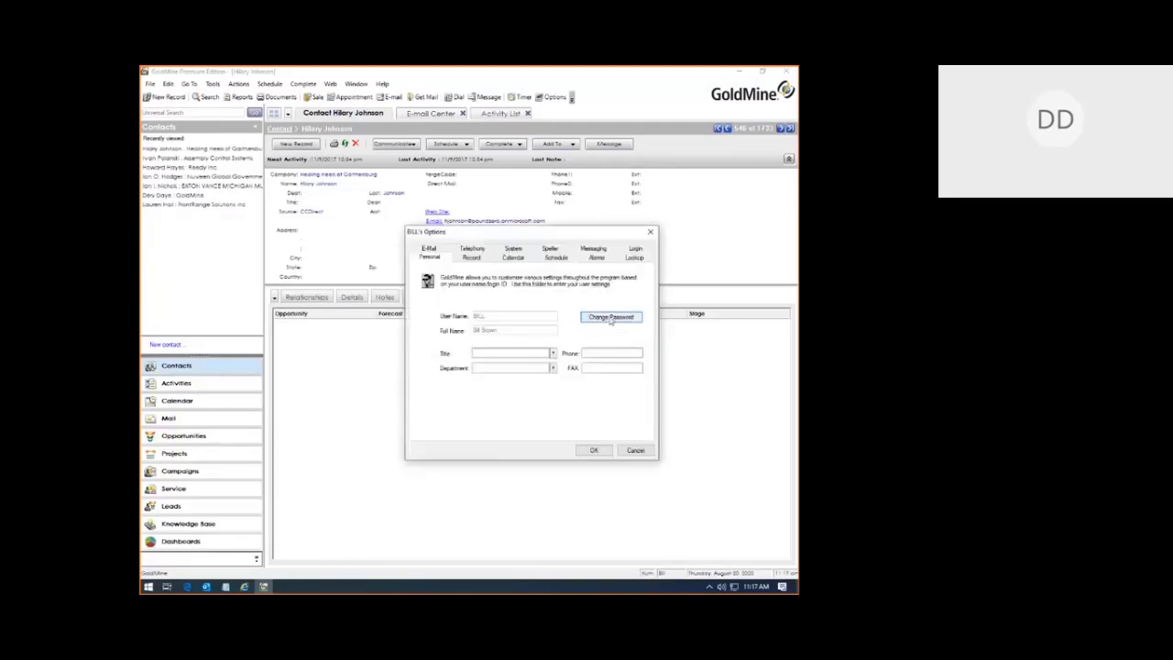
Step: Change the user's password, entering the new password twice past the policy warning, then close Options
left_click(611, 317)
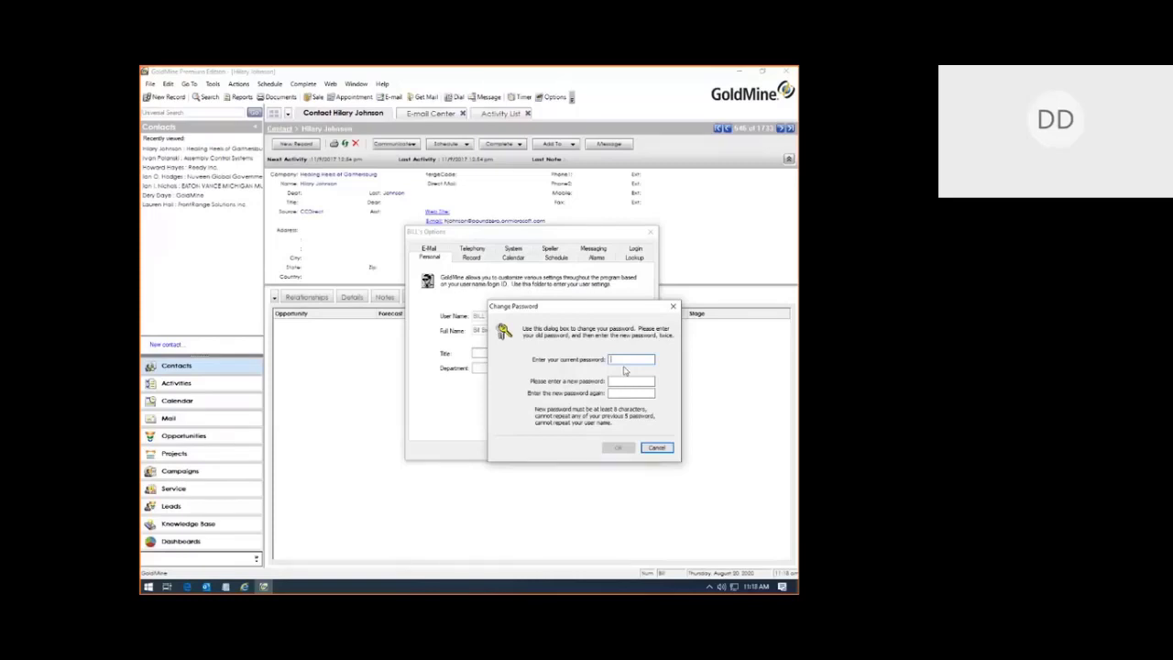
type("***************")
key("shift+Tab")
type("****************")
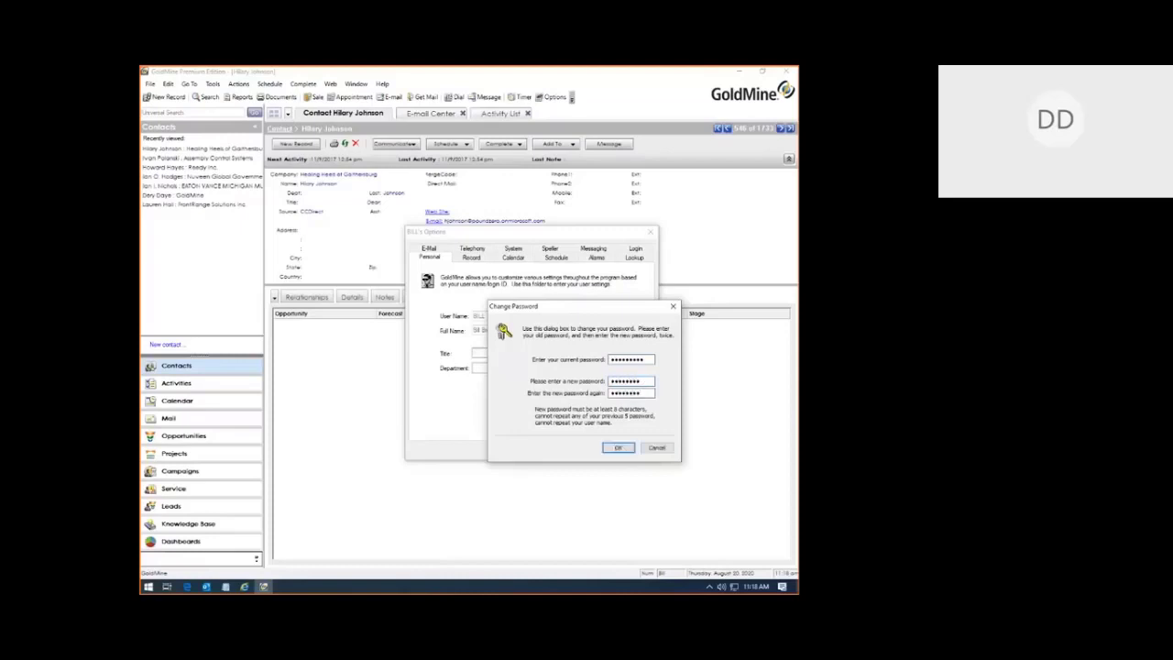
left_click(619, 448)
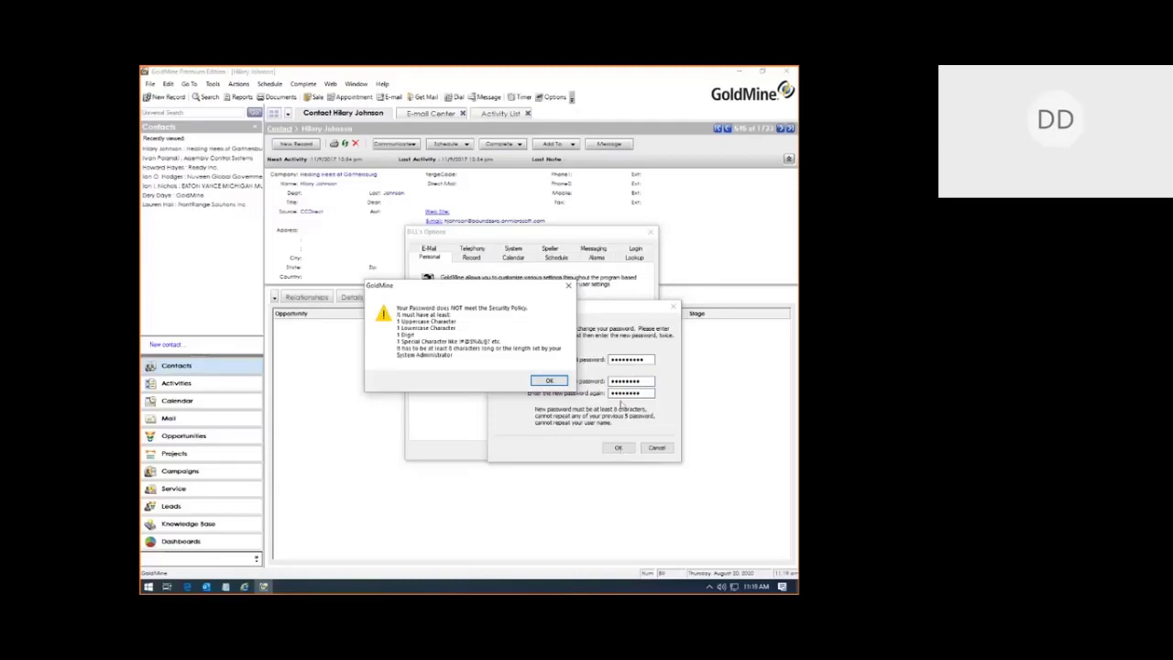
left_click(548, 381)
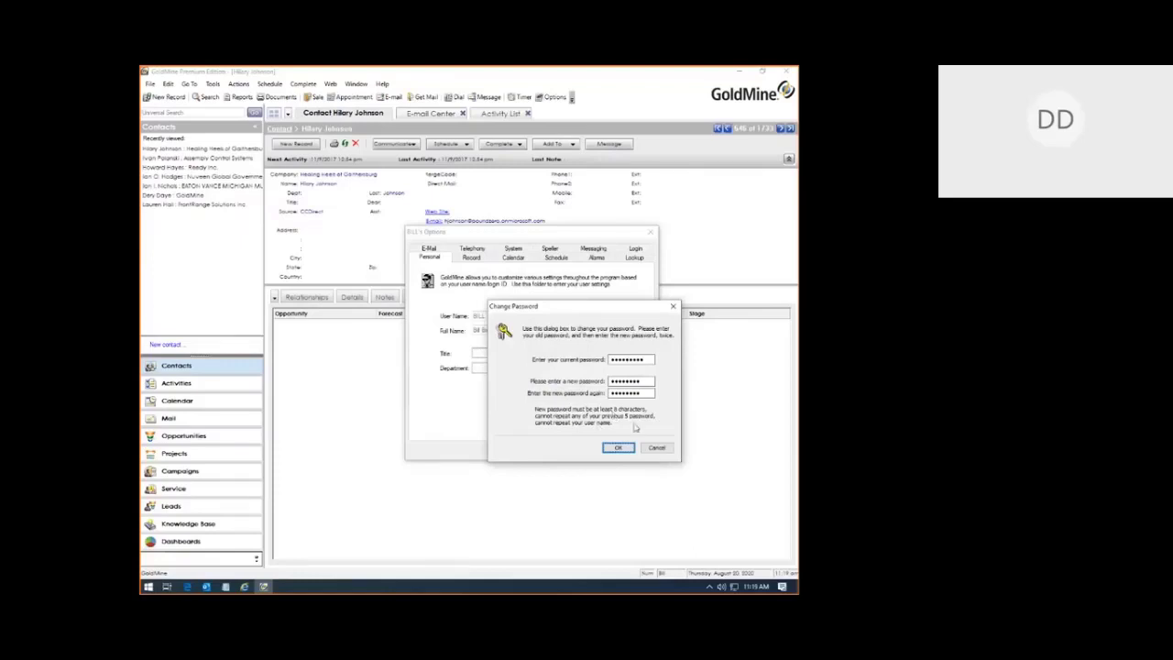
left_click(618, 447)
key("Return")
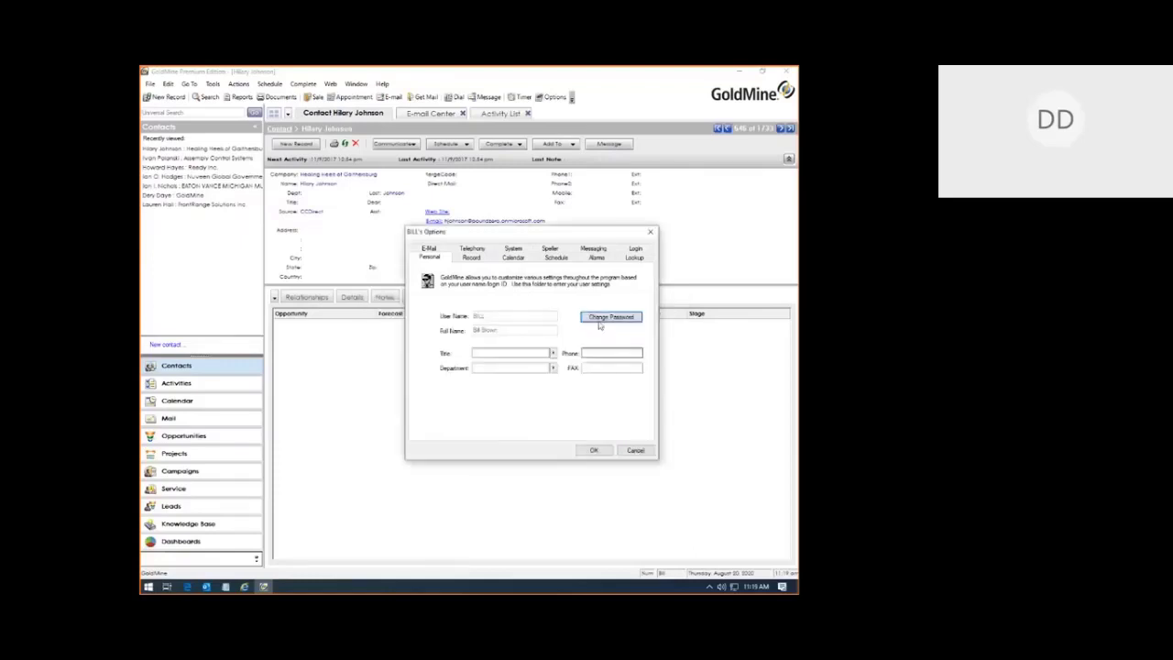
key("Escape")
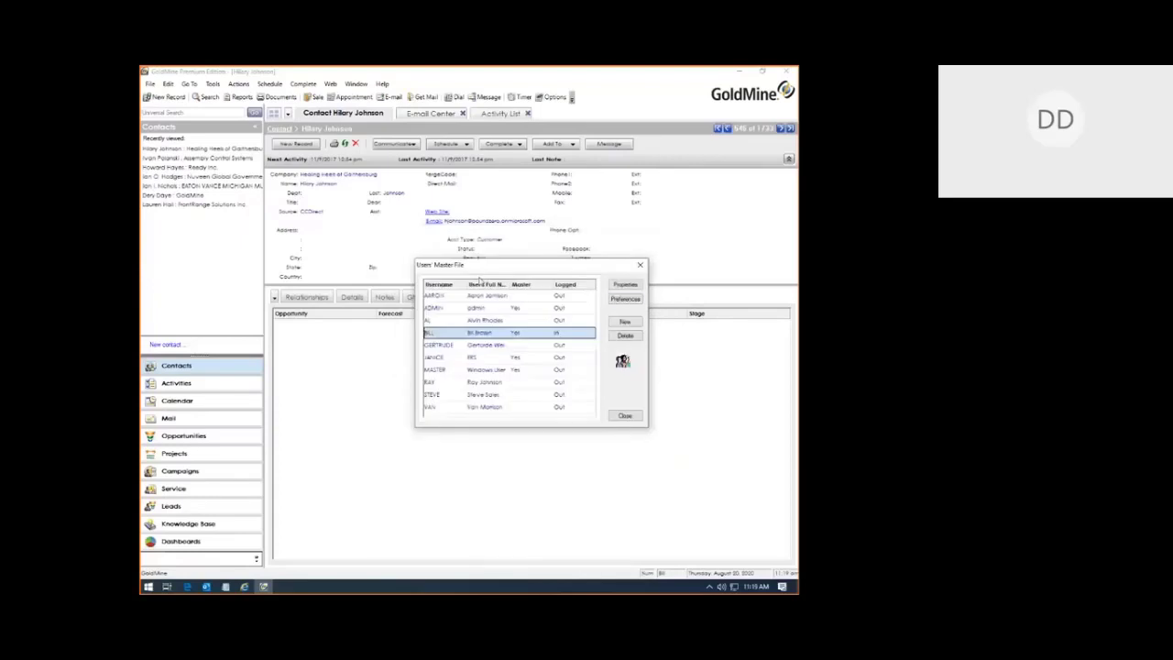
Step: In the user's Properties, set the password validity period to 1 day and close
left_click(620, 287)
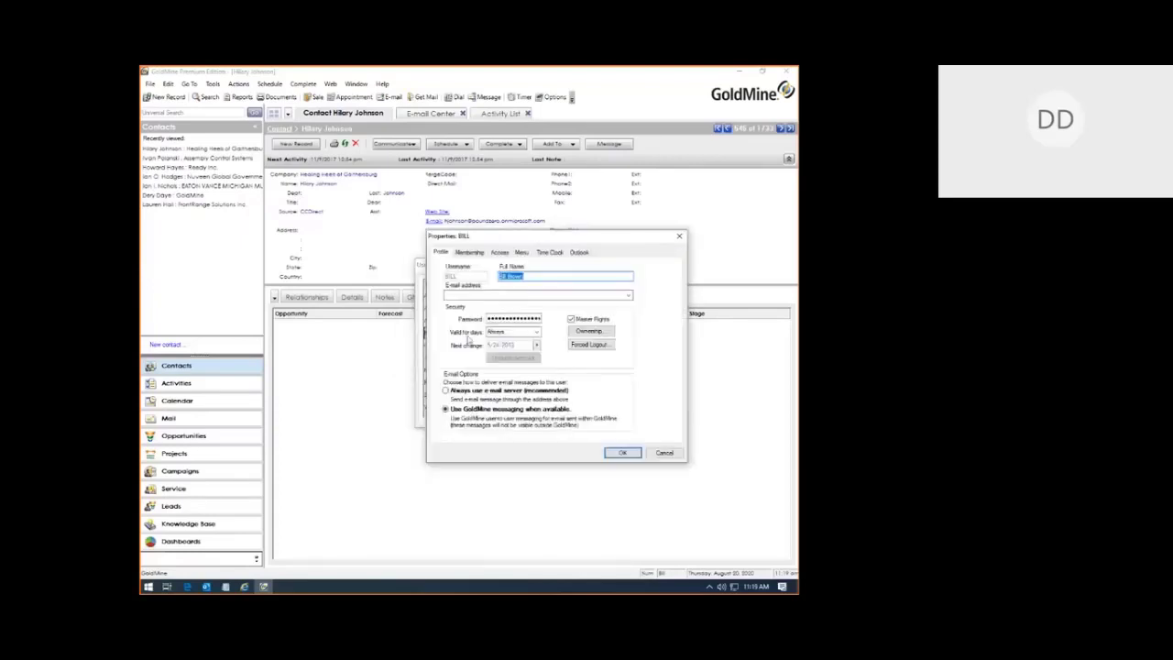
left_click(488, 331)
left_click(536, 332)
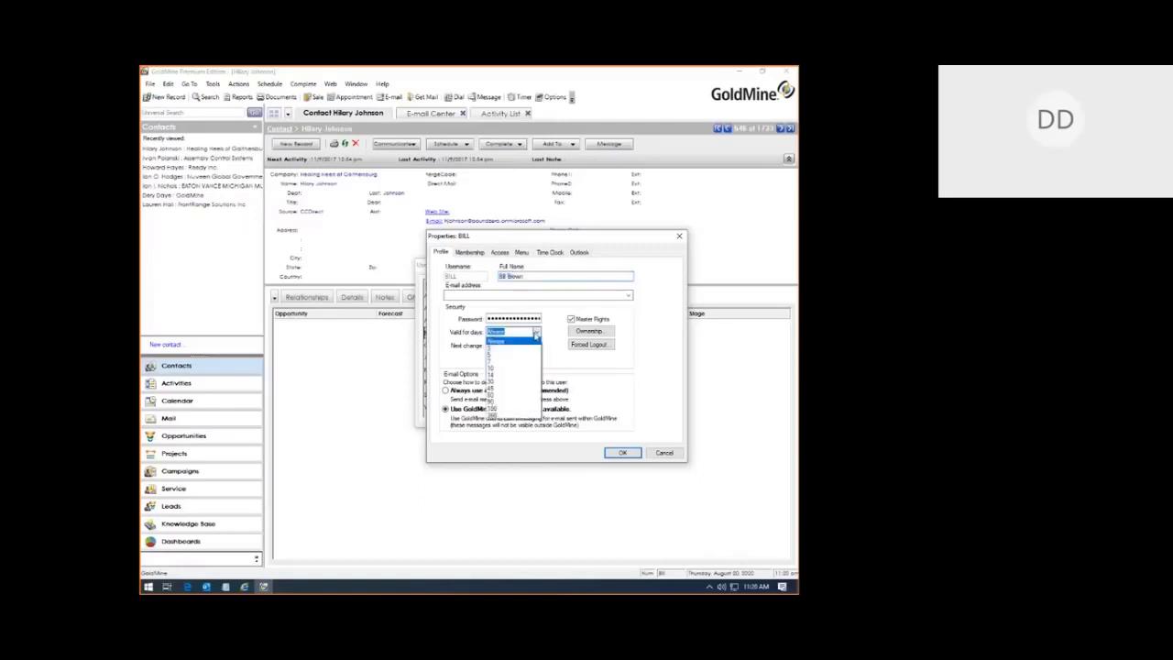
left_click(500, 403)
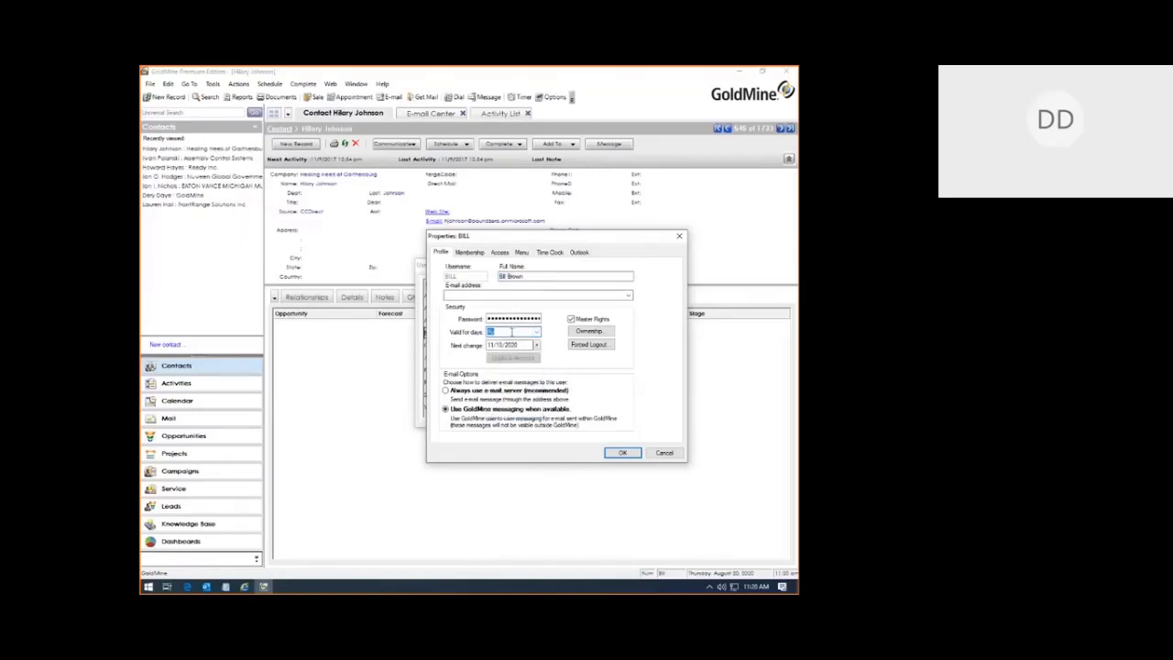
type("1")
key("Escape")
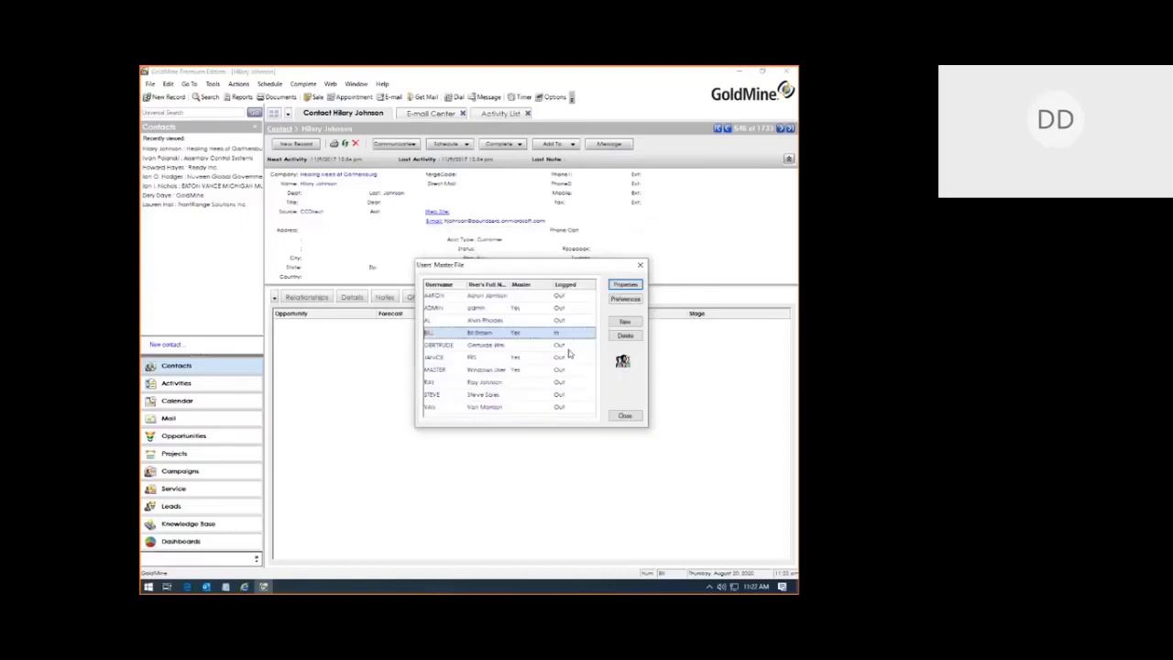
Step: Close the user list, open Go To > Campaigns > Constant Contact Campaigns, and return to the contact
key("Escape")
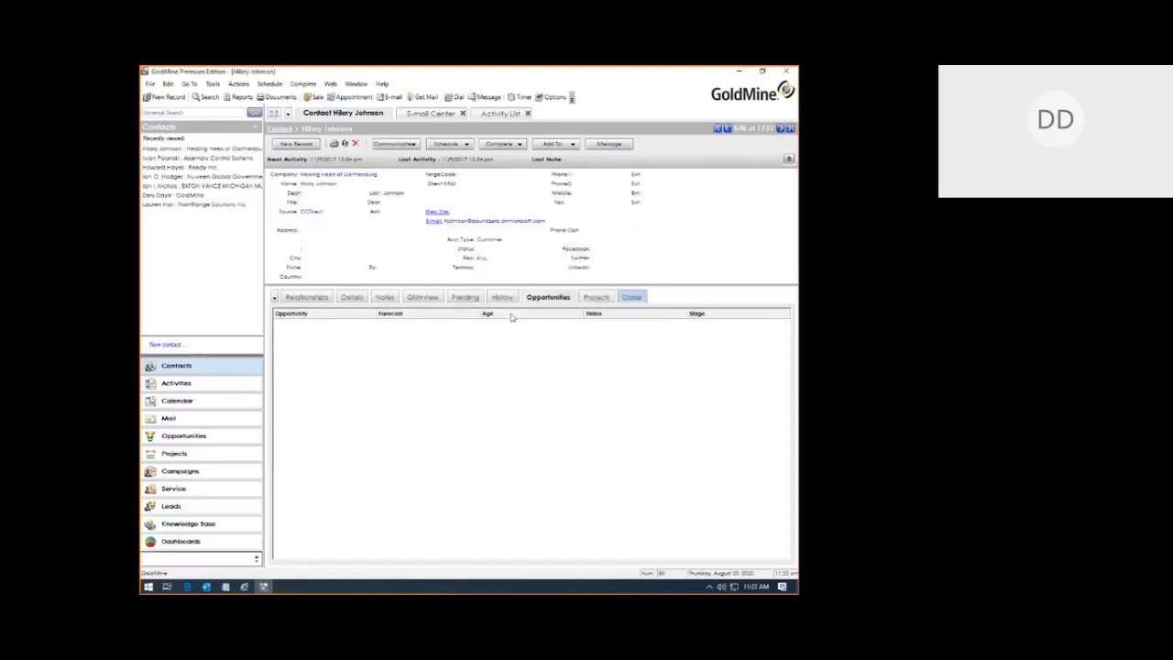
left_click(212, 84)
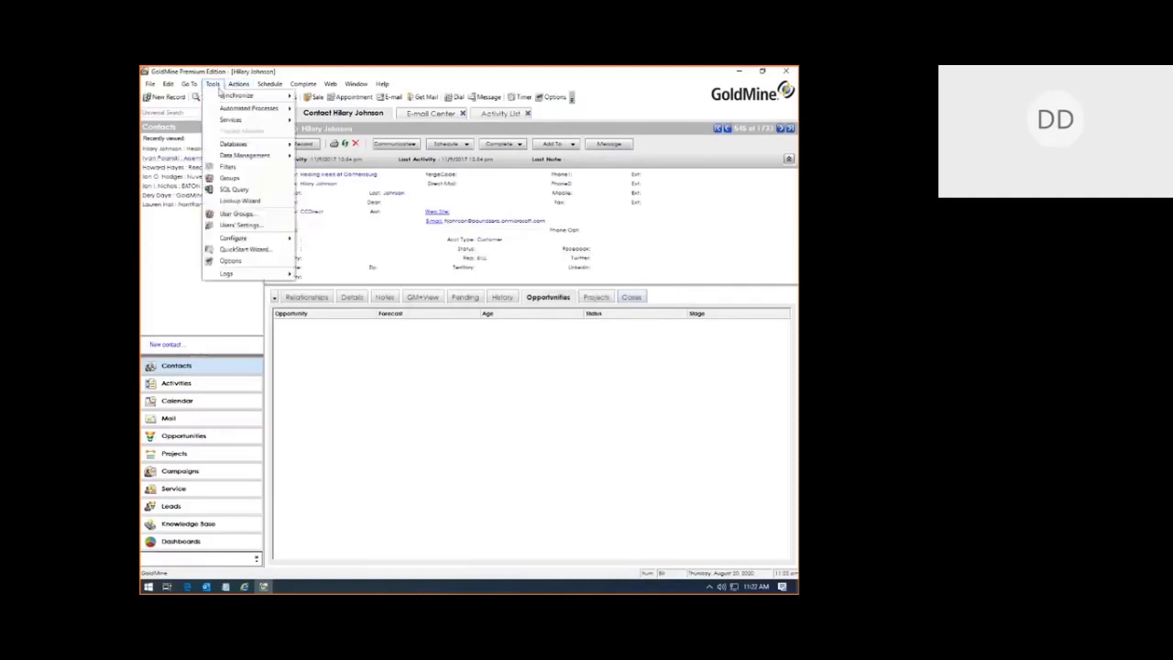
mouse_move(189, 84)
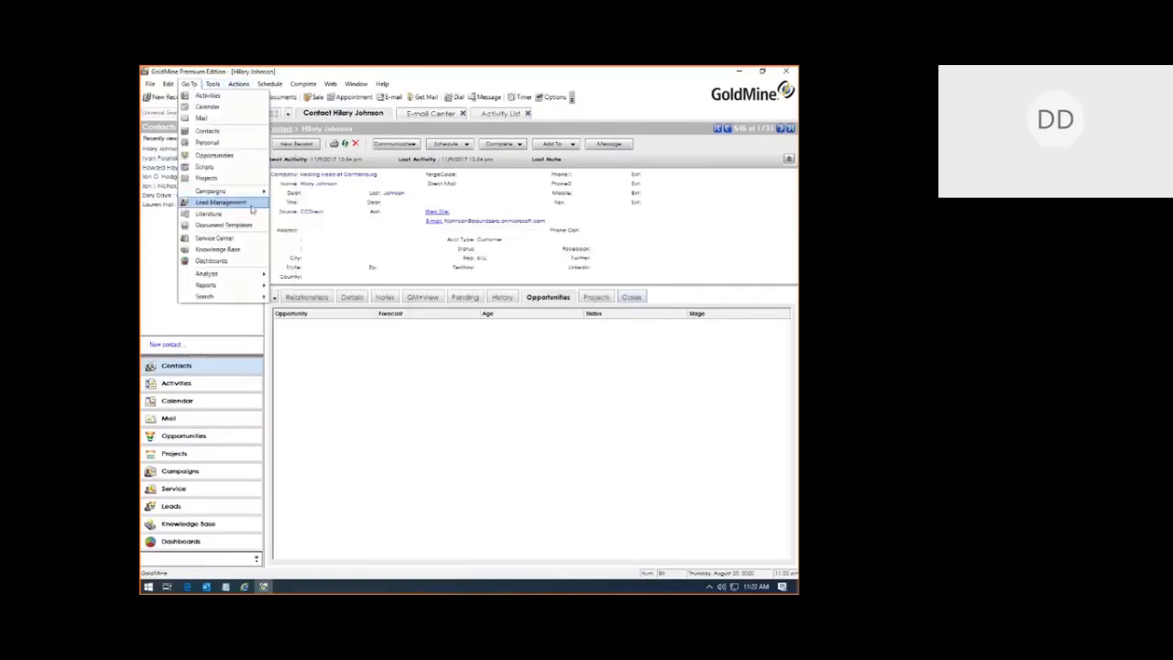
mouse_move(240, 191)
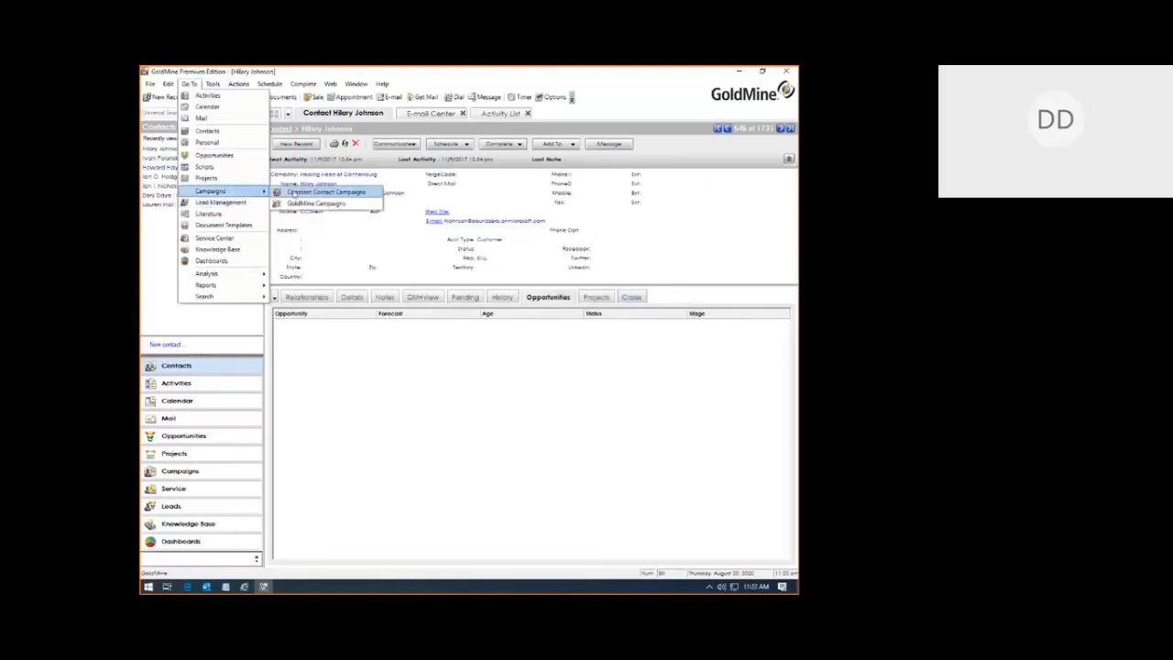
left_click(293, 190)
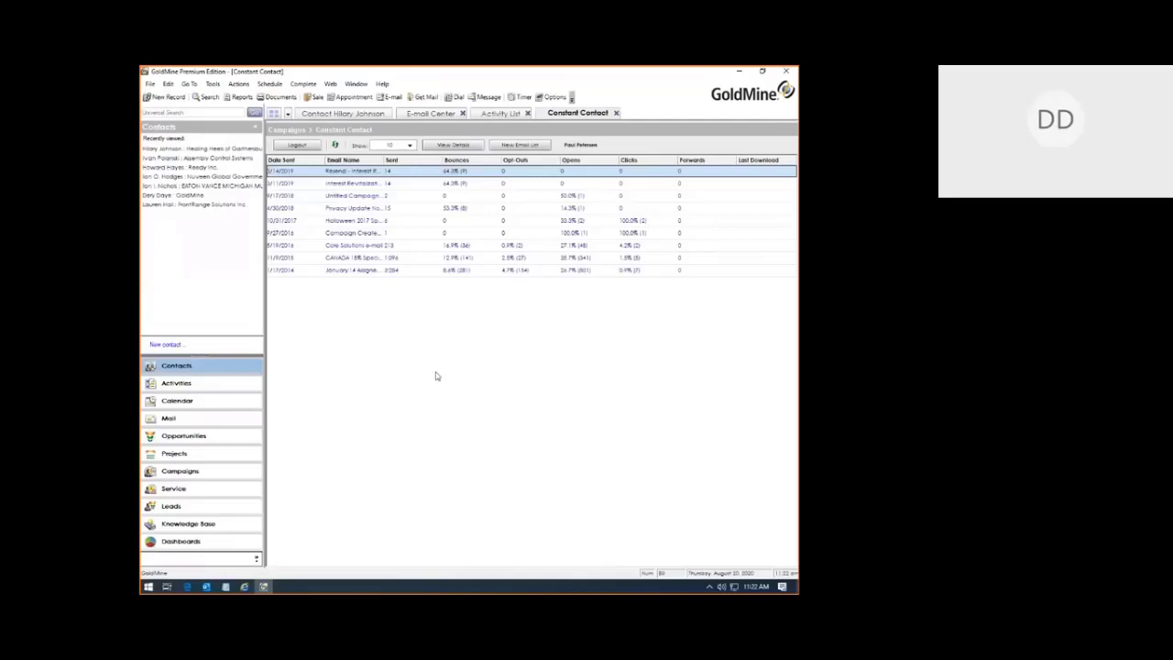
left_click(321, 117)
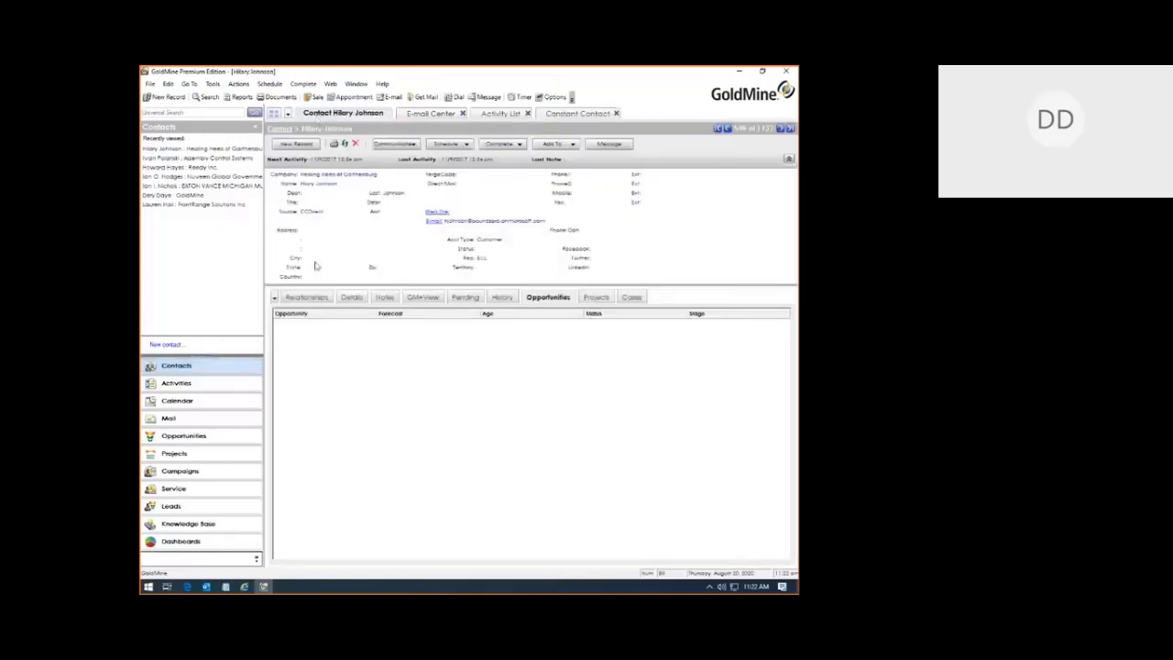
Step: Search contacts by State 'ca', check every result, and return to the Constant Contact campaigns
double_click(292, 271)
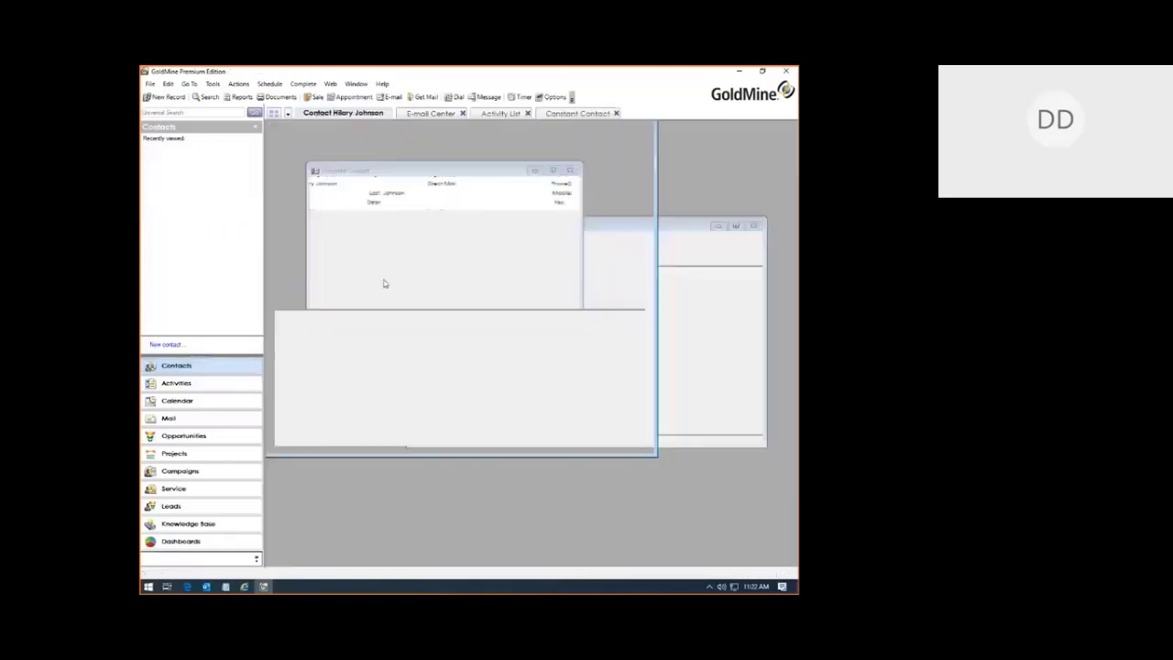
type("ca")
key("Return")
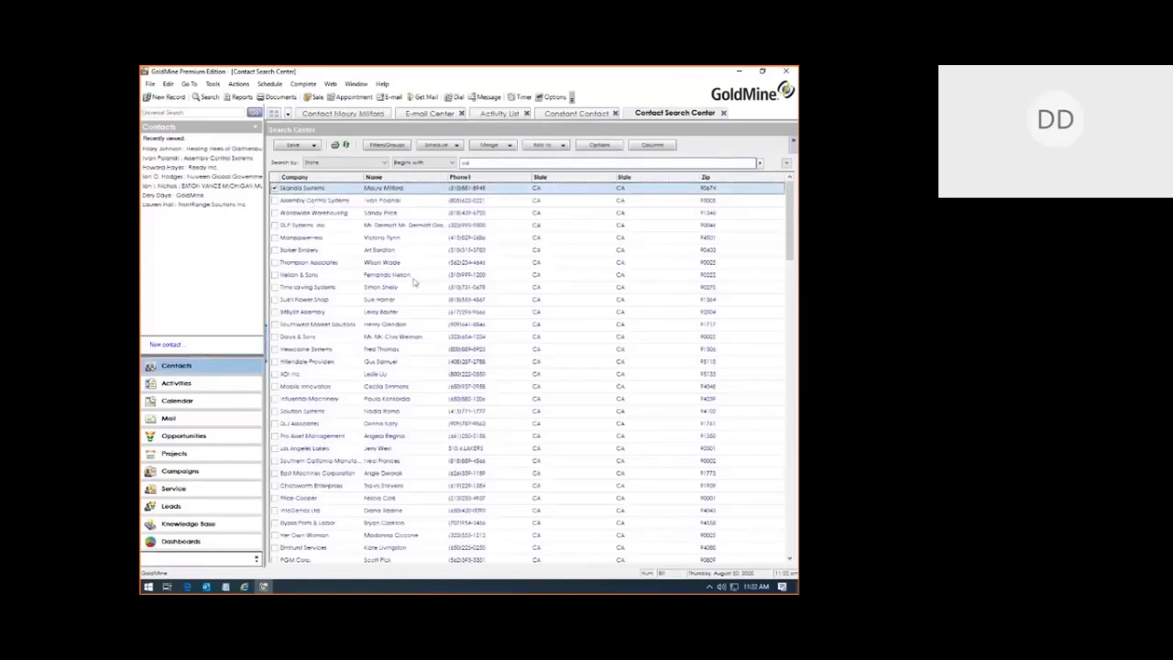
left_click(793, 502)
left_click(793, 501)
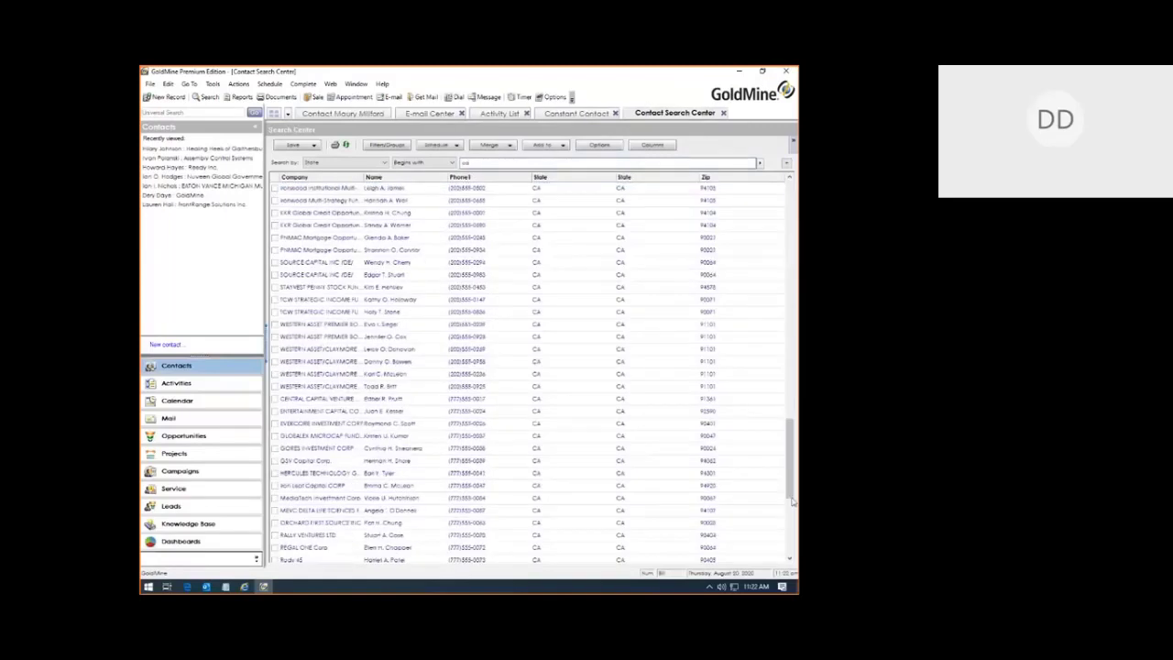
left_click(793, 501)
left_click(275, 549, "shift")
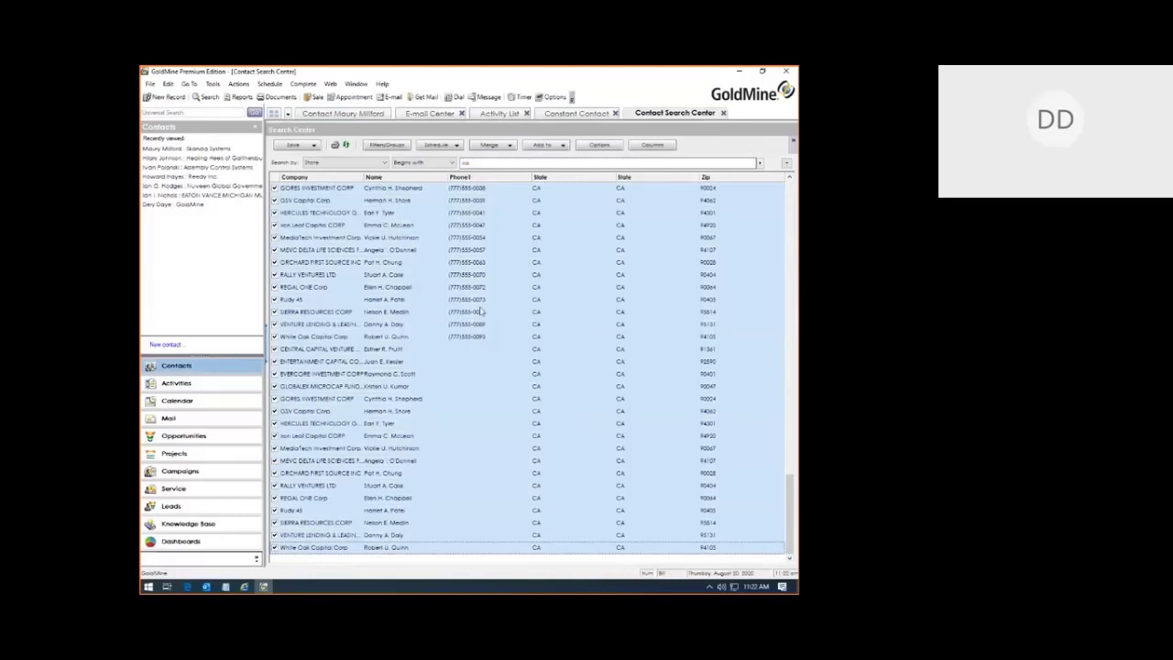
left_click(574, 114)
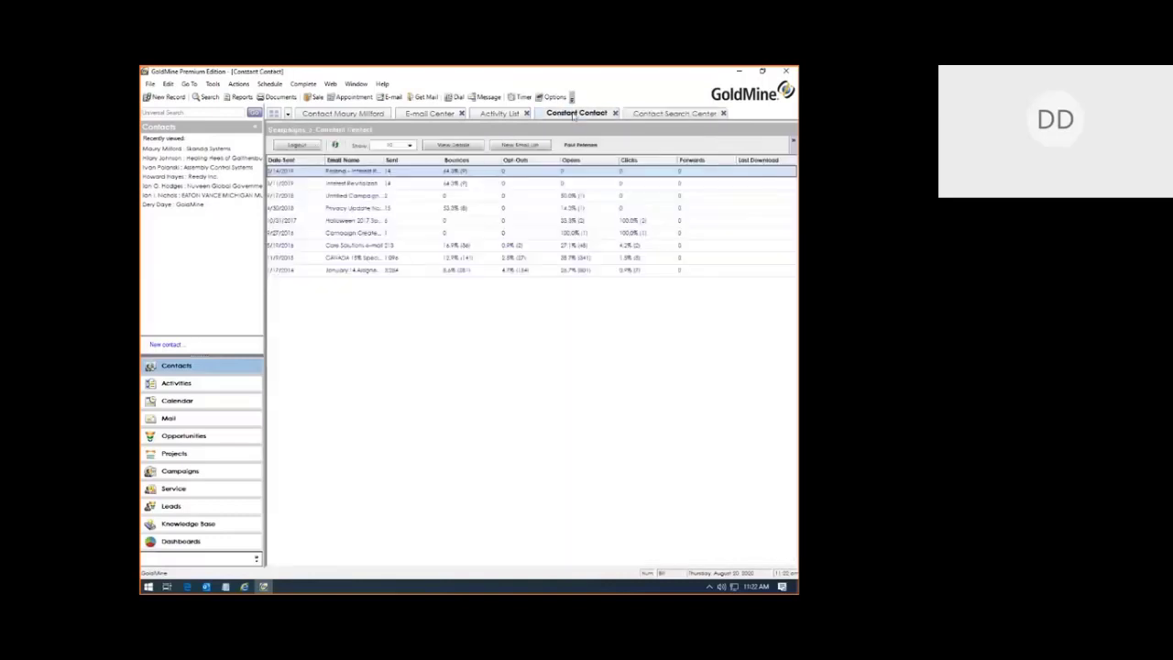
Step: Cancel a new Constant Contact email list, then widen the Email Name column to show full names
left_click(520, 147)
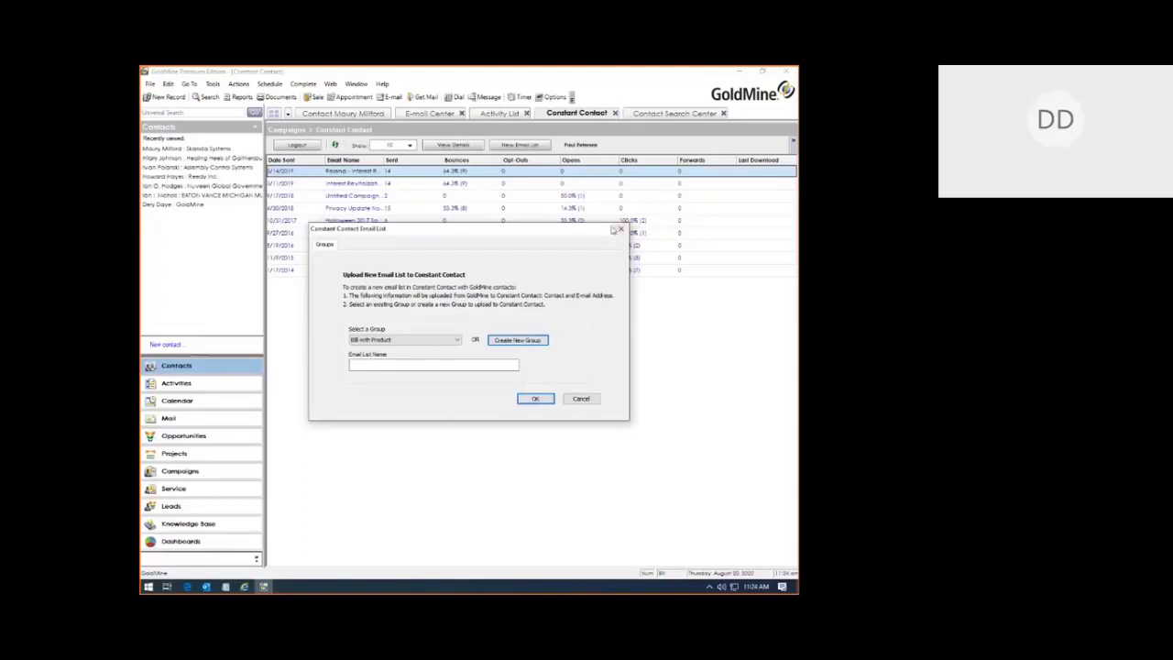
left_click(620, 229)
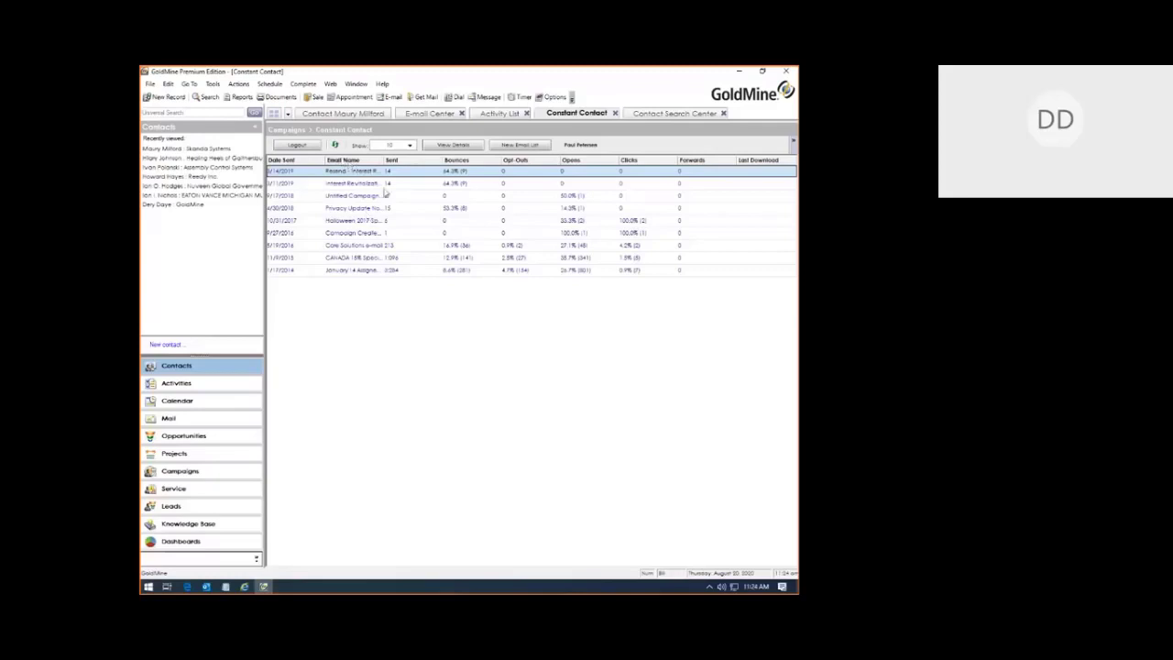
left_click_drag(383, 161, 440, 160)
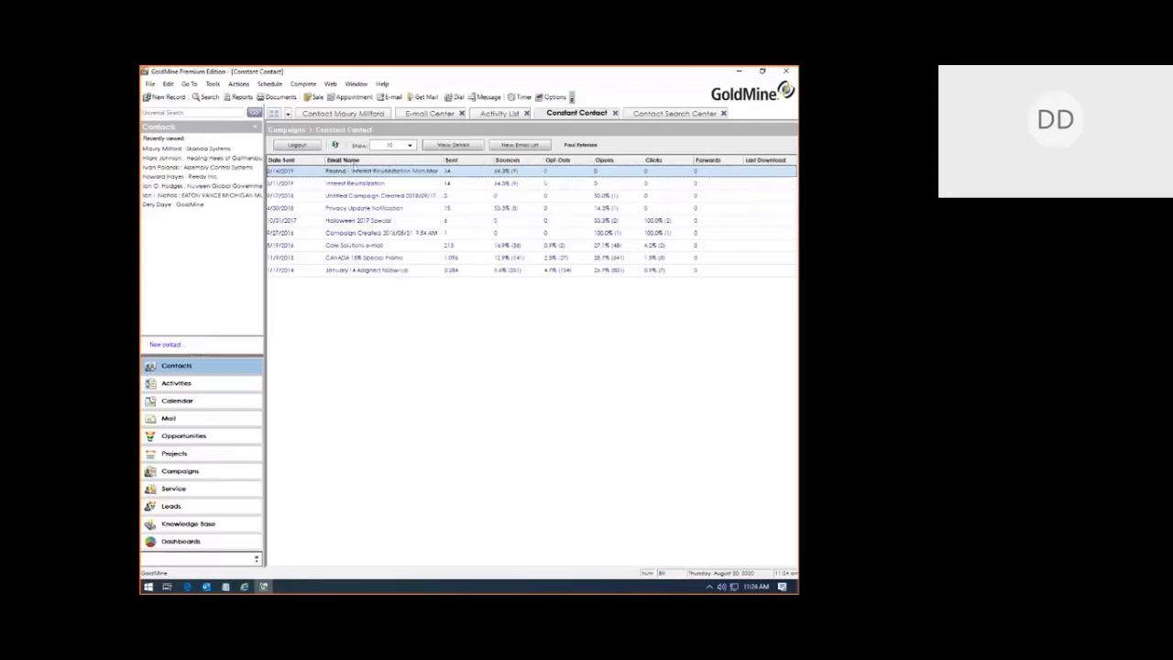
Step: Select the Interest Revitalization and Privacy Update Notification campaigns to compare their sent, bounce and open figures
left_click(345, 186)
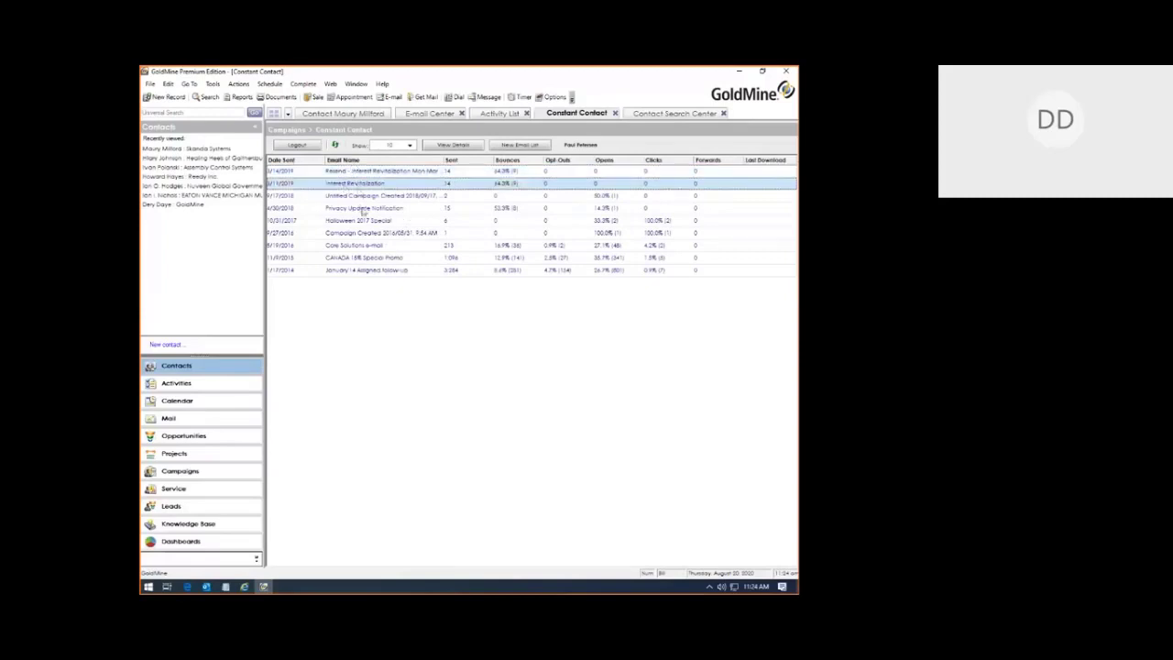
left_click(372, 211)
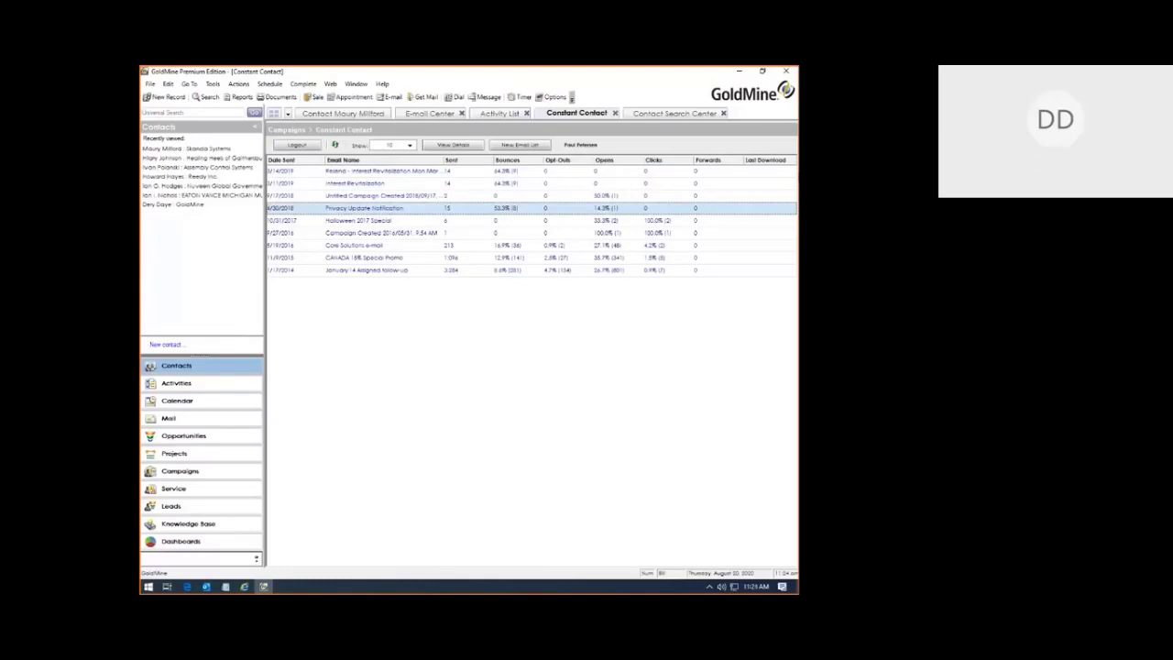
Step: Review the Resend - Interest Revitalization details (14 sent, 0 opened) and update log, then close them
double_click(392, 172)
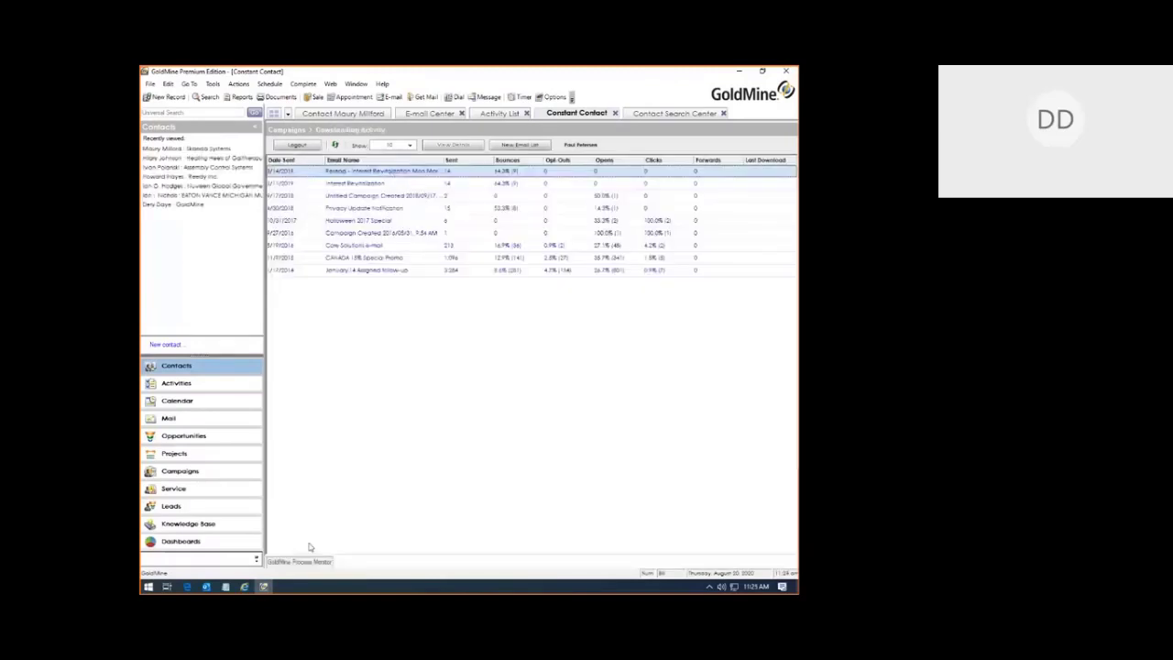
left_click(302, 562)
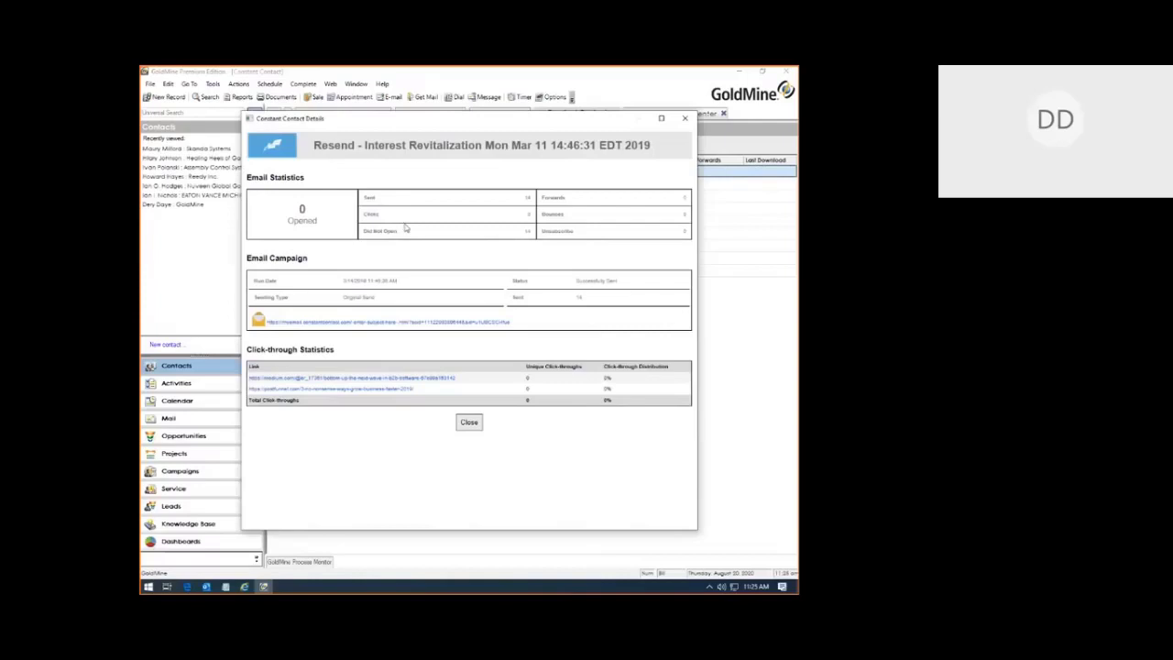
left_click(469, 424)
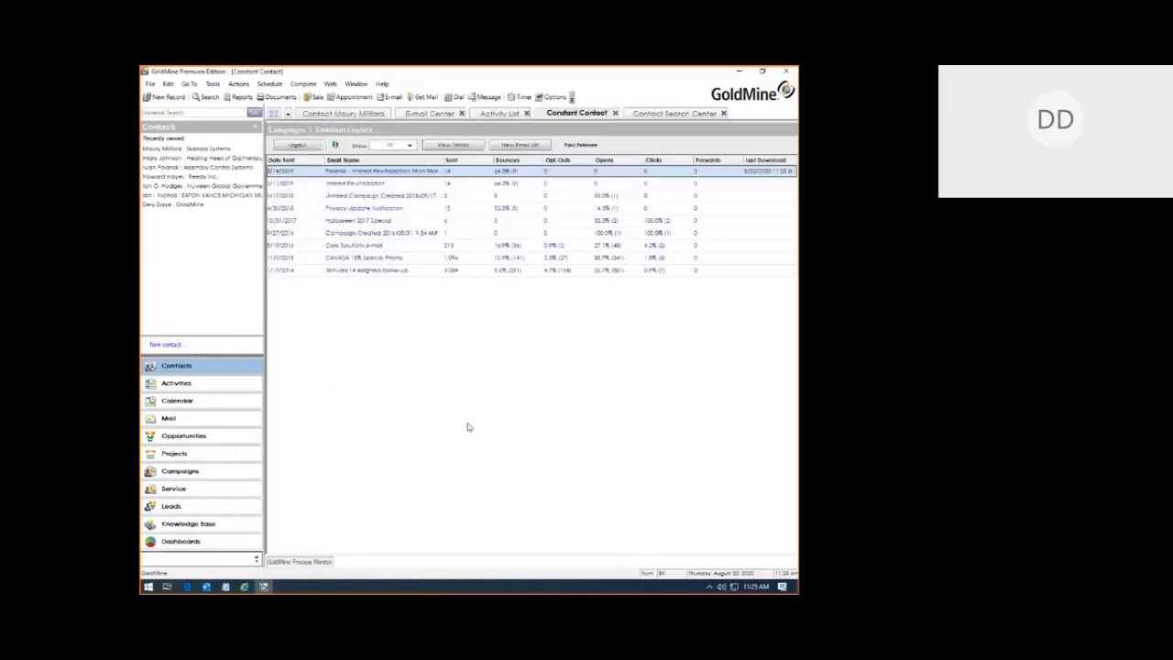
Step: From a recently viewed contact's History, open the 10/31/2017 Halloween 2017 Special campaign email in a browser
left_click(205, 159)
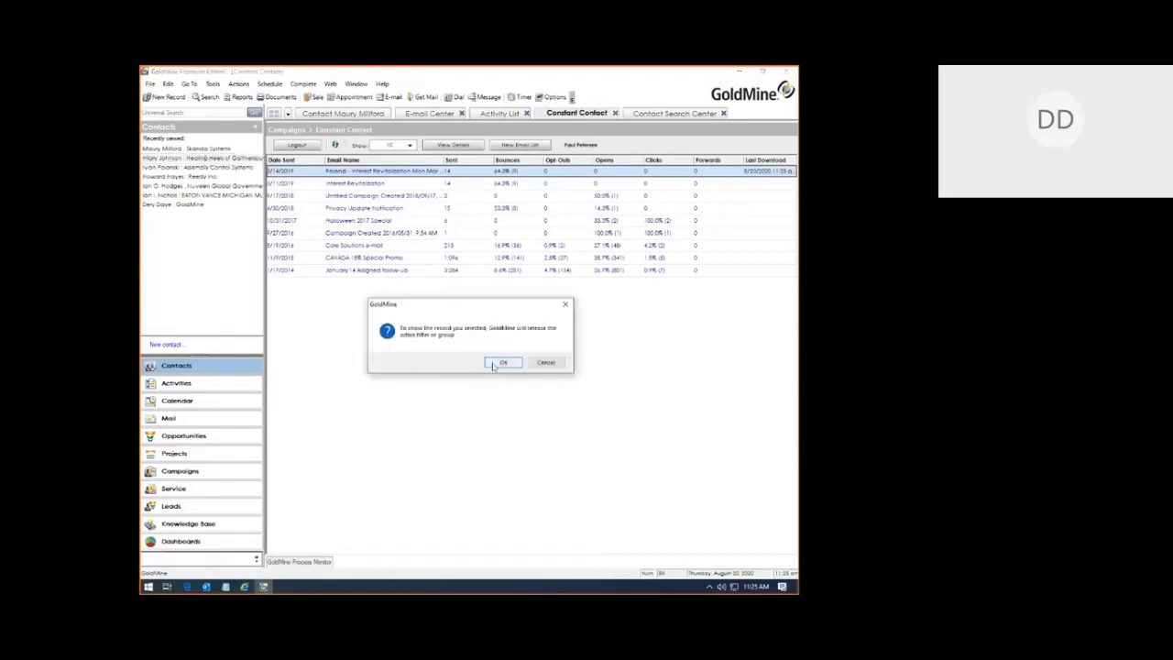
left_click(495, 363)
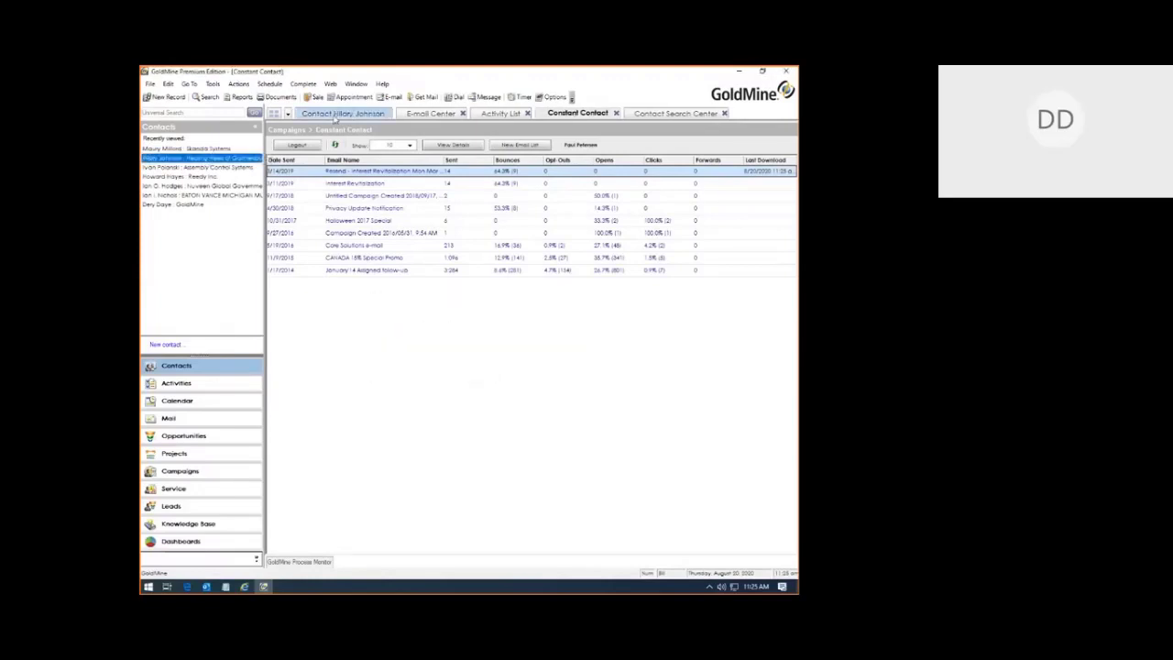
left_click(503, 299)
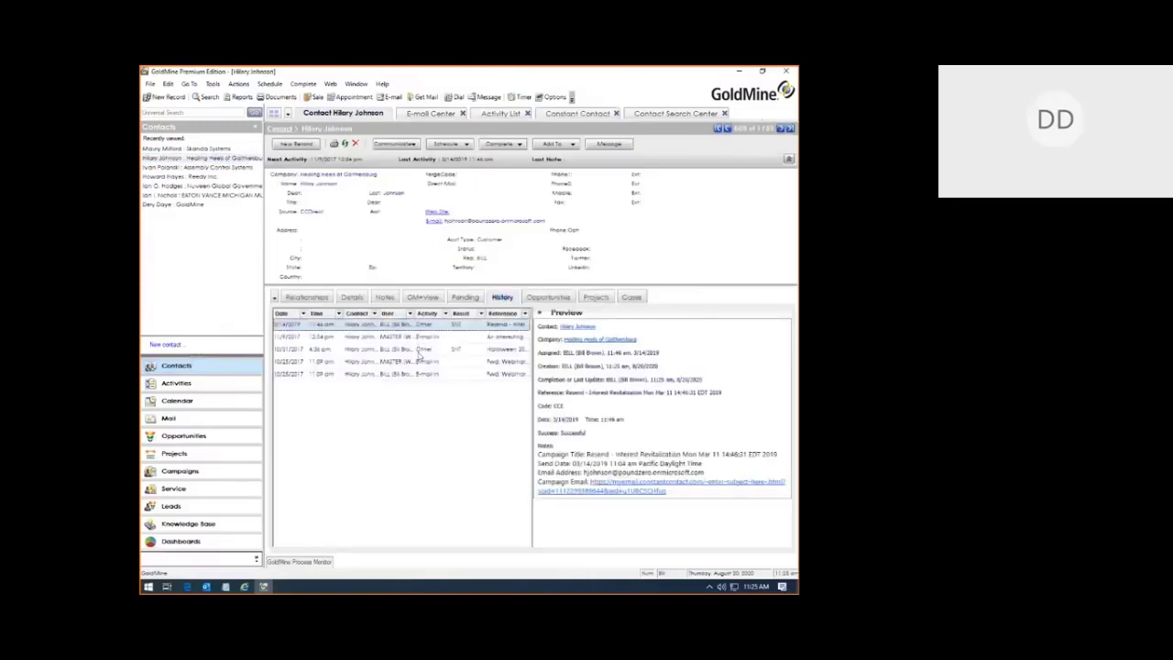
left_click(420, 349)
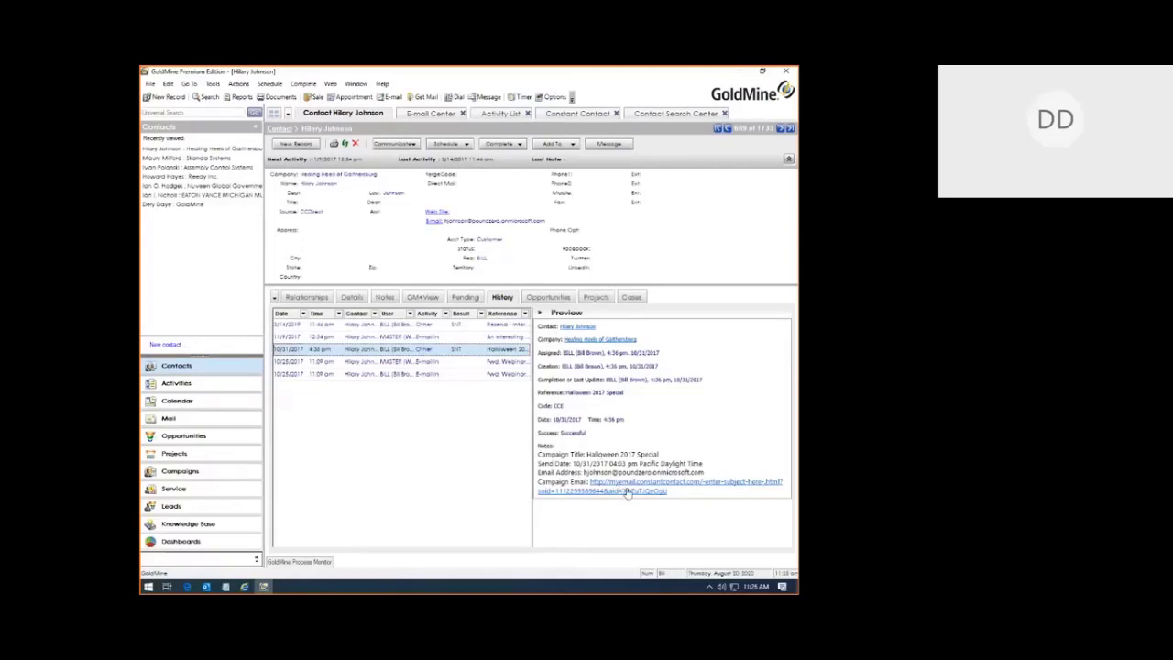
left_click(627, 492)
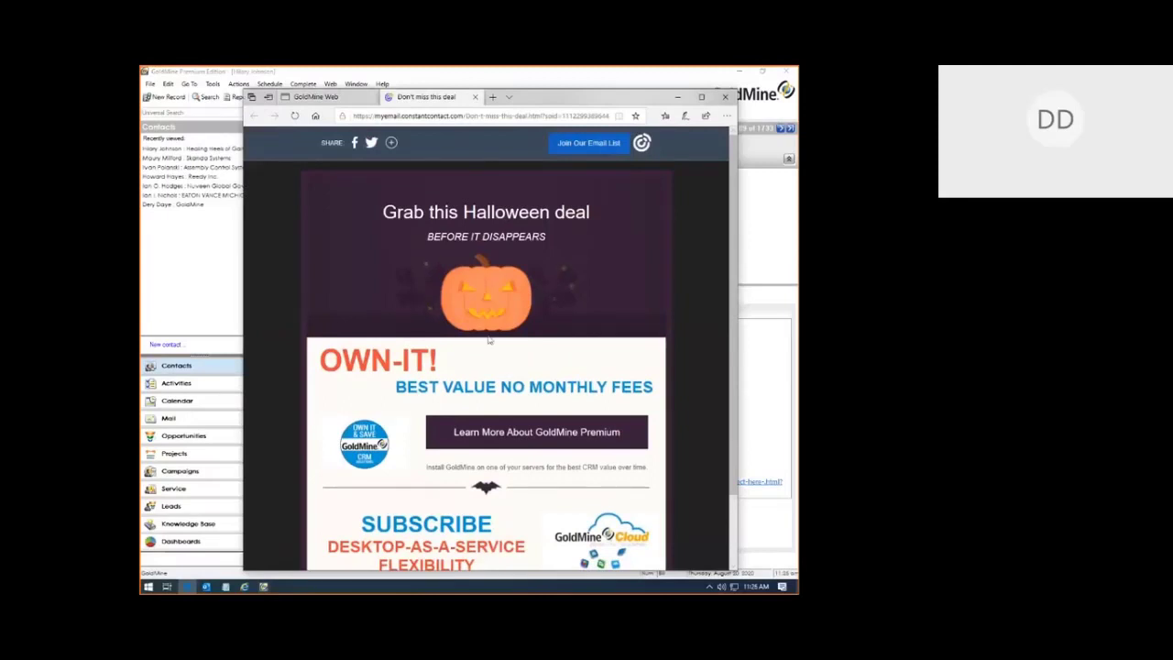
Step: Bring the GoldMine contact record back in front of the browser
left_click(208, 273)
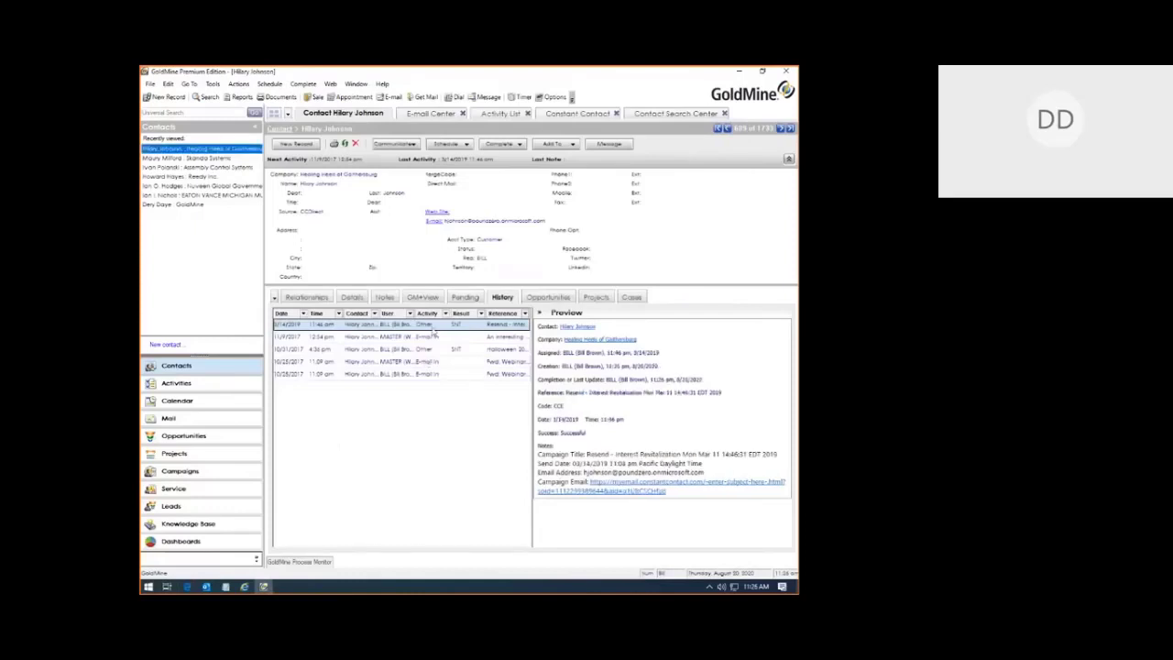
Step: Select the 03/14/2019 Resend campaign History entry, then switch to Dashboards showing the Forecast Dashboard
left_click(433, 328)
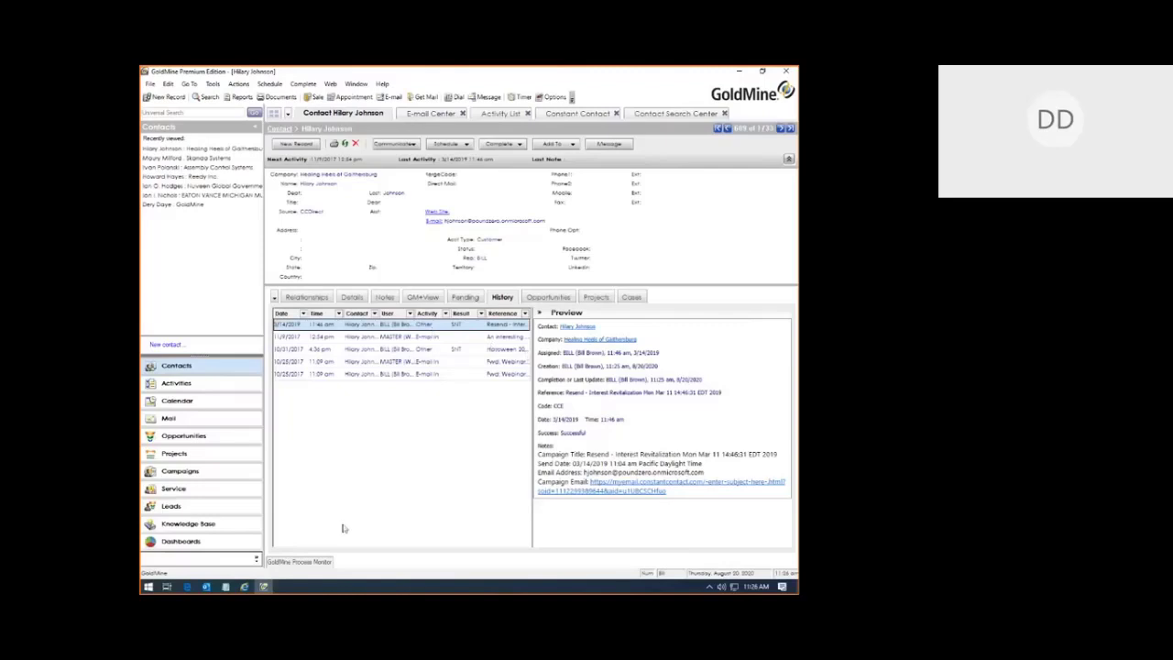
left_click(179, 541)
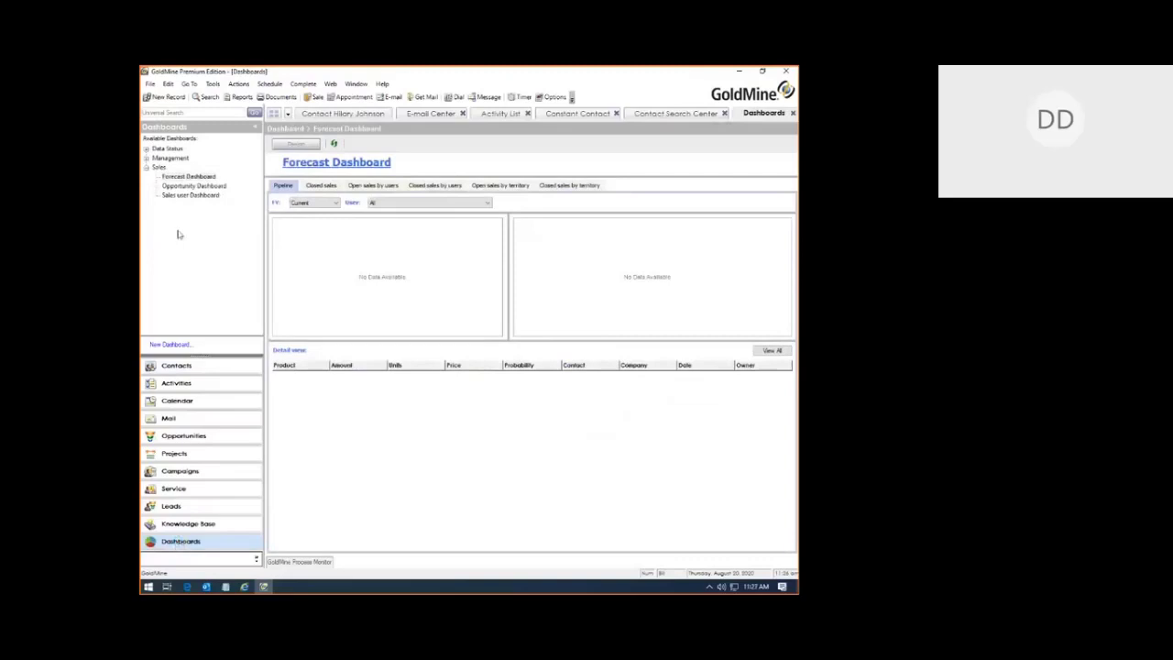
Step: Expand Management and open the Constant Contact dashboard for the Resend - Interest Revitalization campaign
left_click(146, 157)
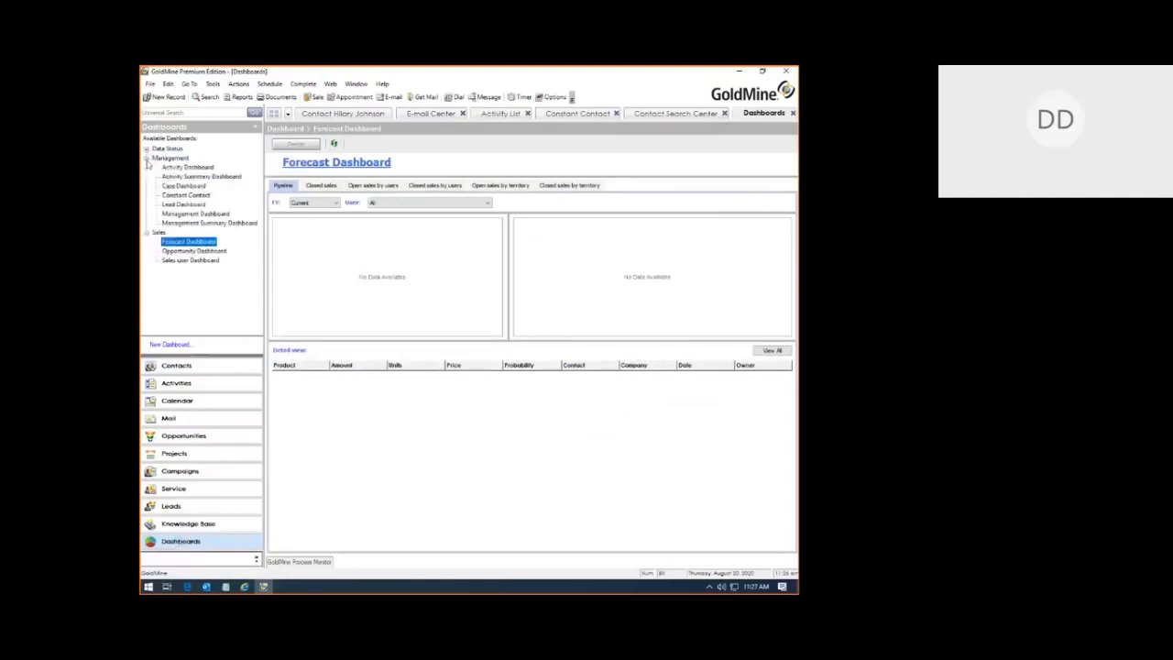
left_click(183, 195)
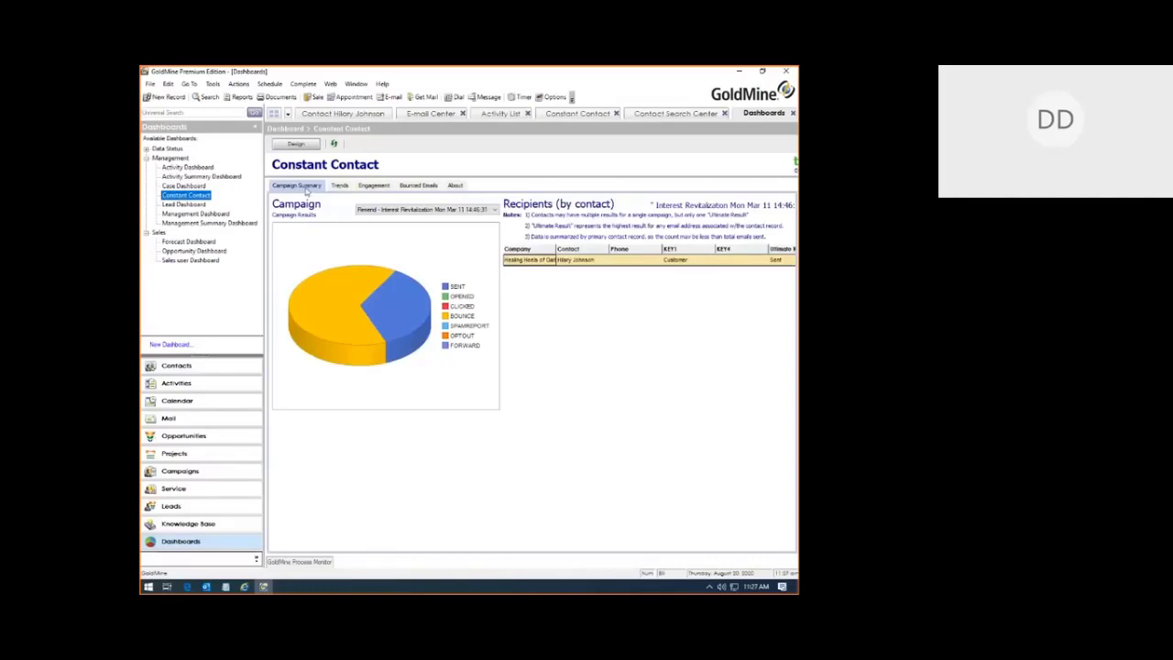
Step: Keep the current campaign in the Campaign dropdown and display the Opens vs Clicks trends chart
left_click(419, 214)
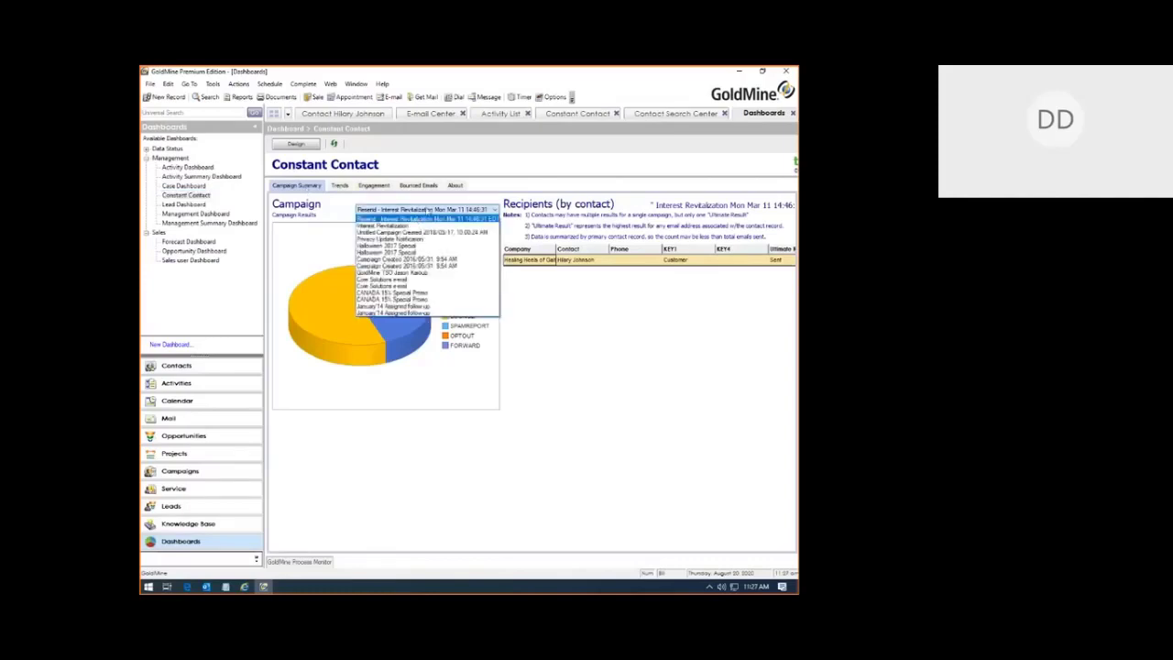
left_click(550, 290)
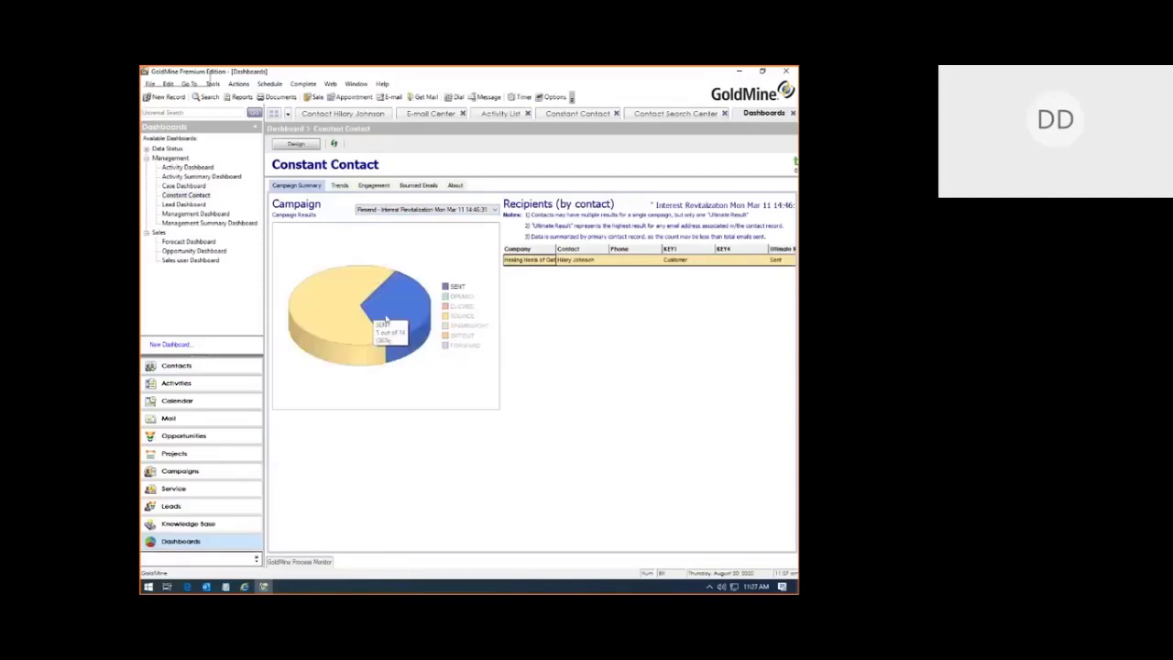
mouse_move(390, 309)
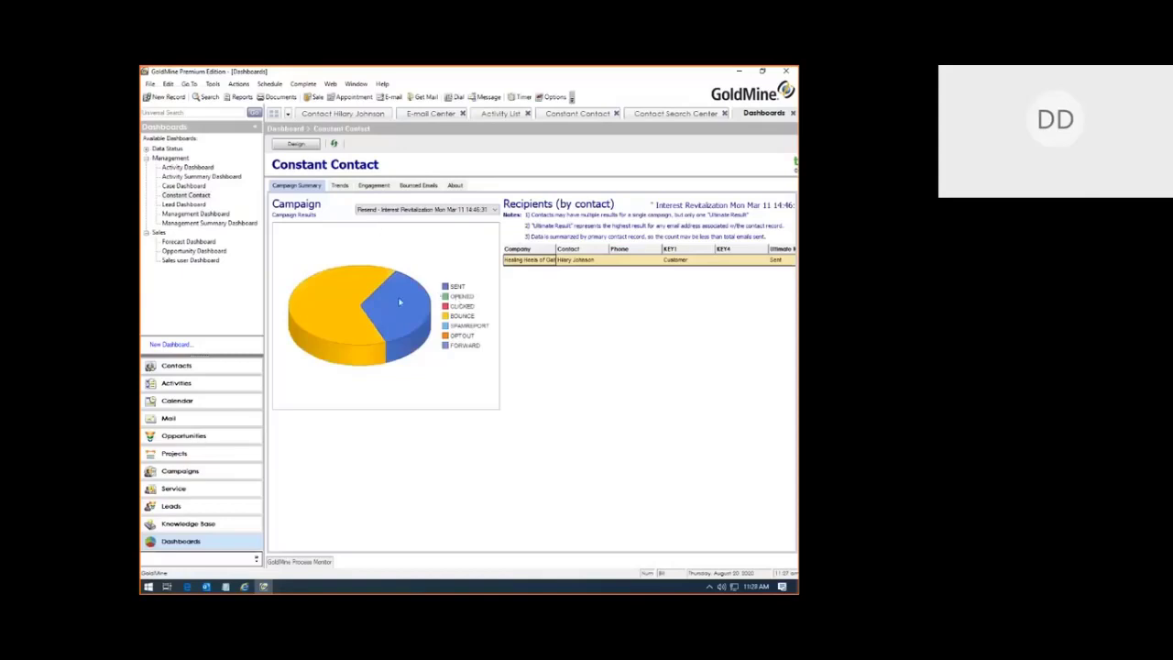
left_click(340, 186)
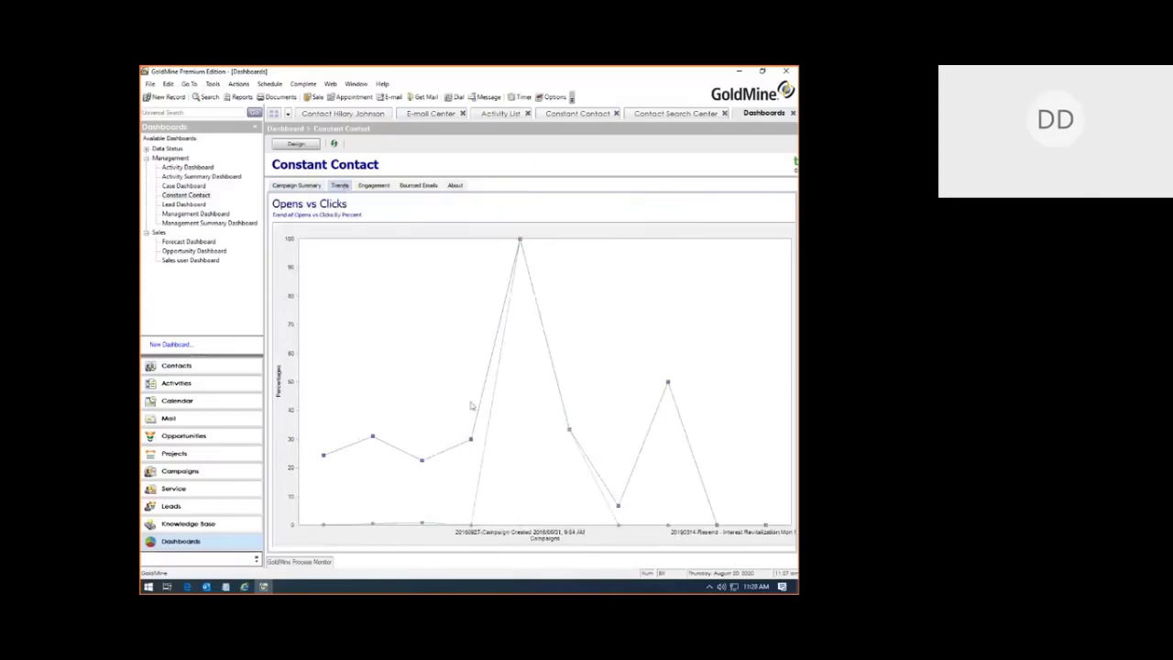
Step: Browse the Engagement, Bounced Emails and Campaign Summary views, then load the Activity Summary Dashboard
left_click(373, 186)
left_click(420, 186)
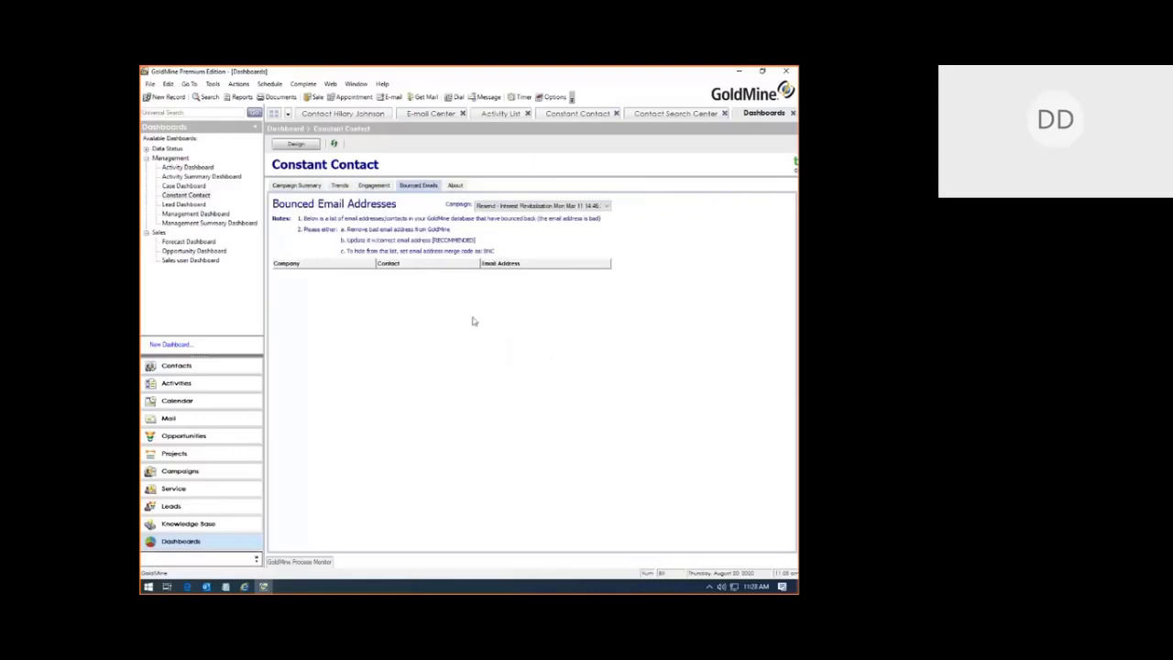
left_click(281, 189)
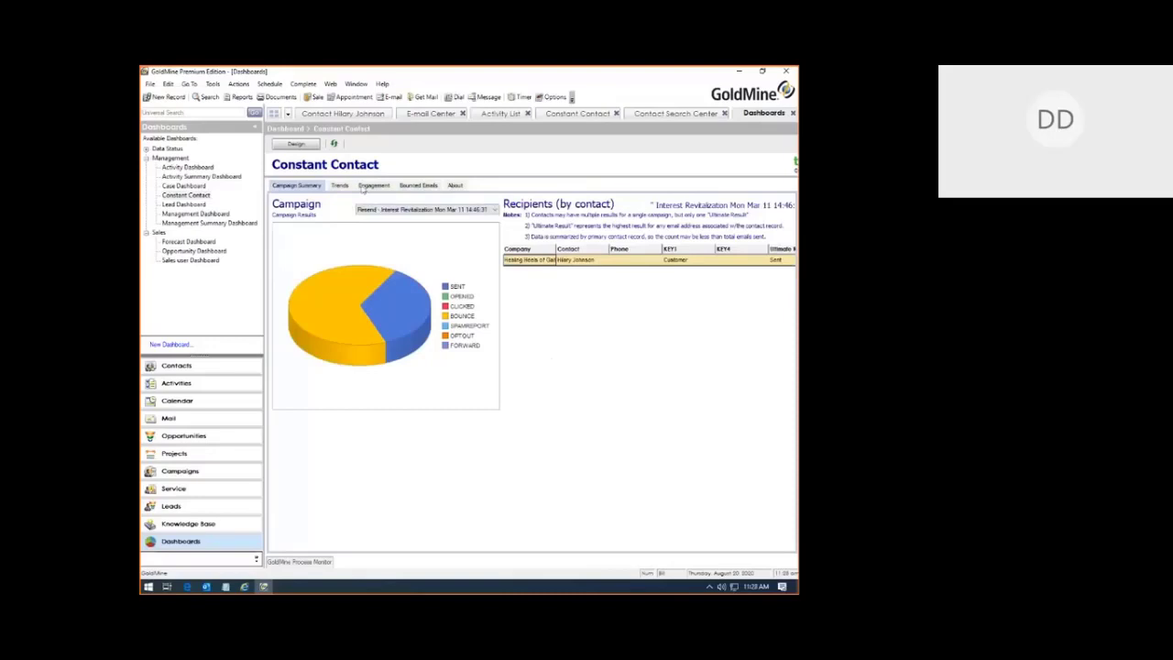
left_click(365, 187)
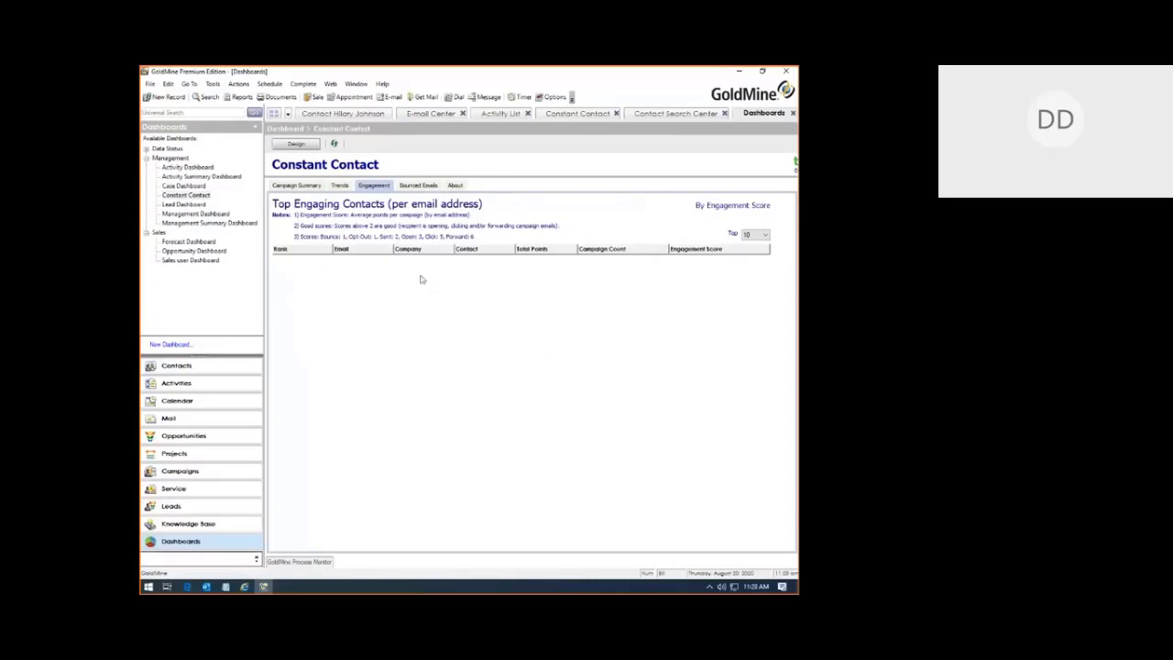
left_click(198, 176)
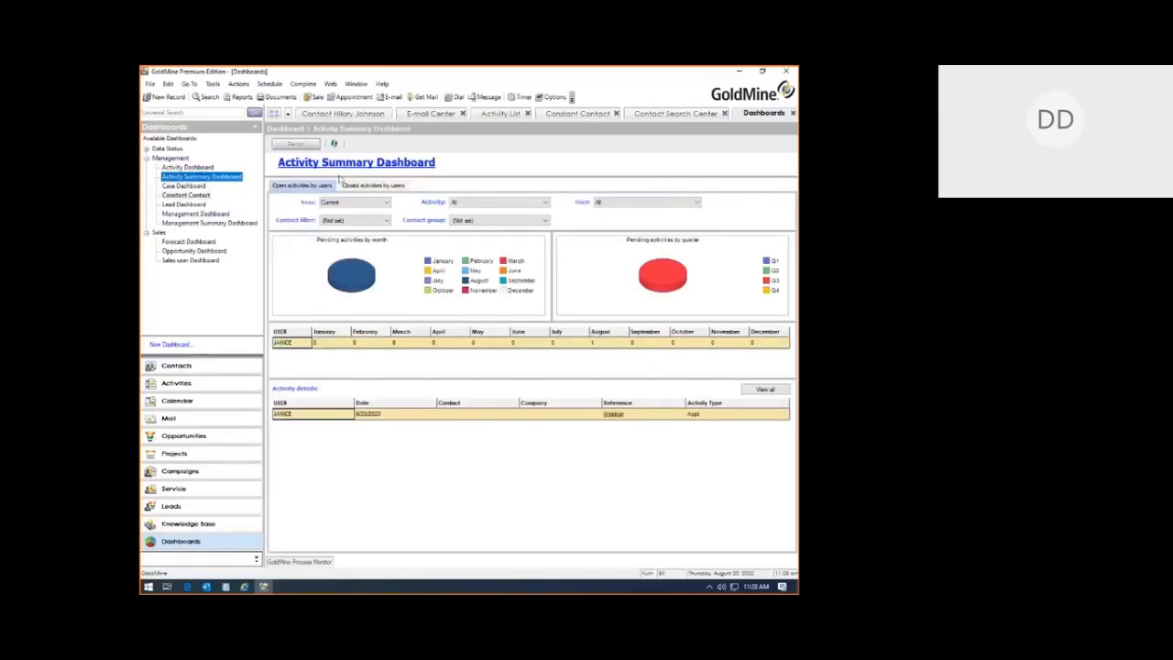
Step: Leave the filters at Year Current, all activity types, all users and Contact (Not set)
left_click(344, 205)
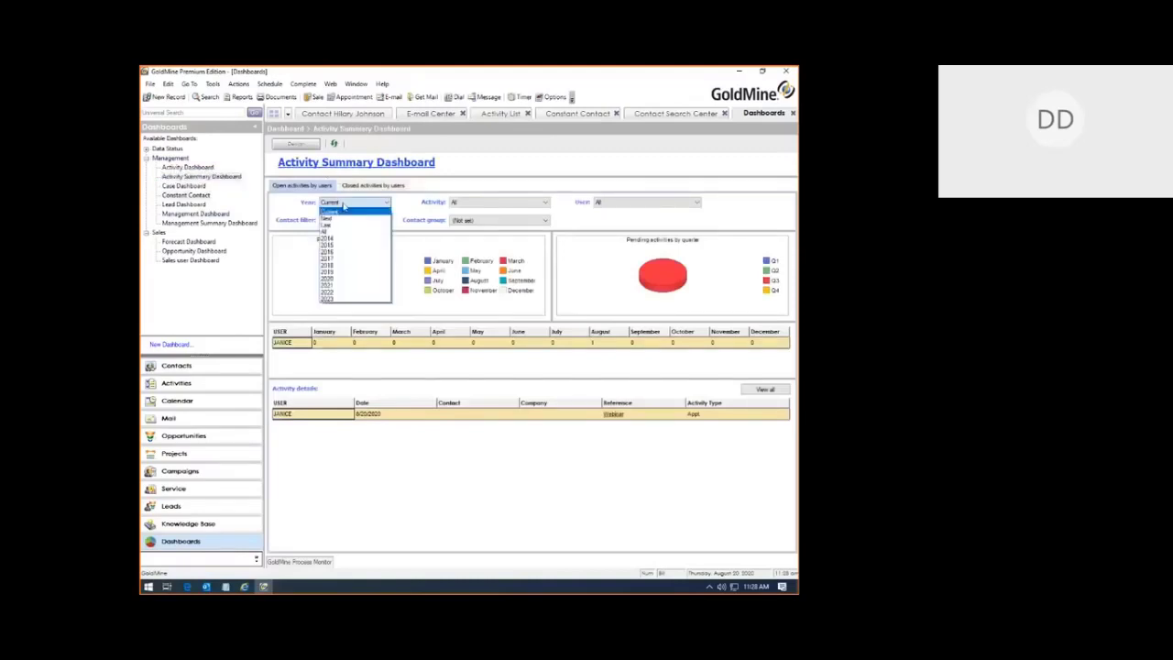
left_click(480, 211)
left_click(472, 203)
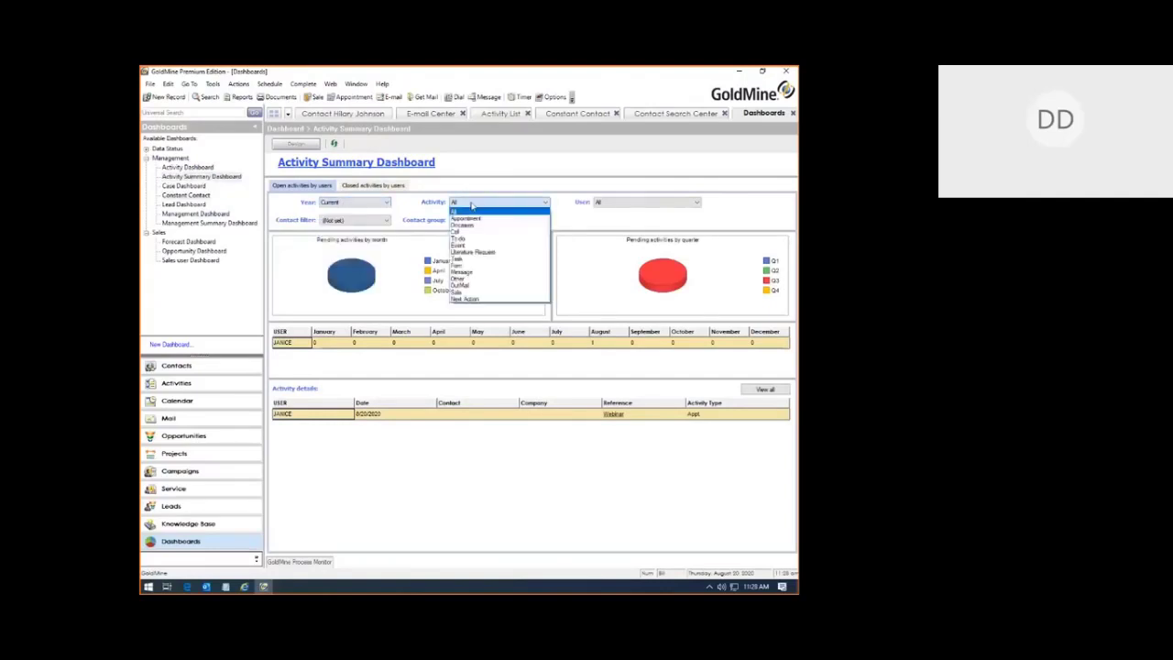
left_click(472, 211)
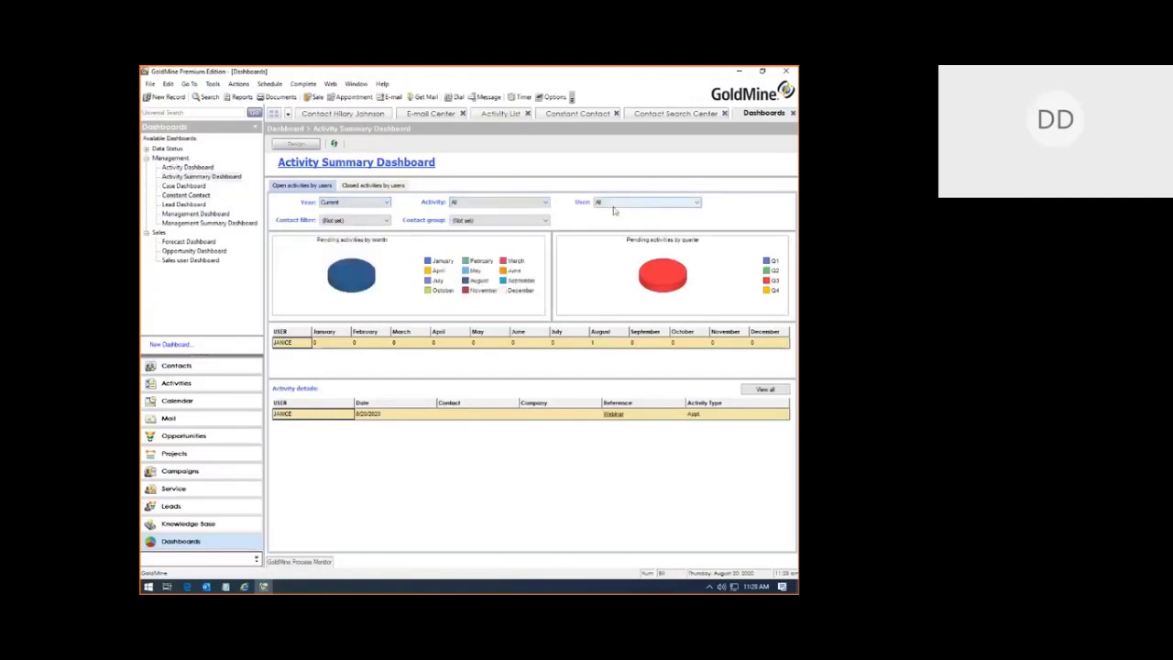
left_click(614, 202)
left_click(605, 212)
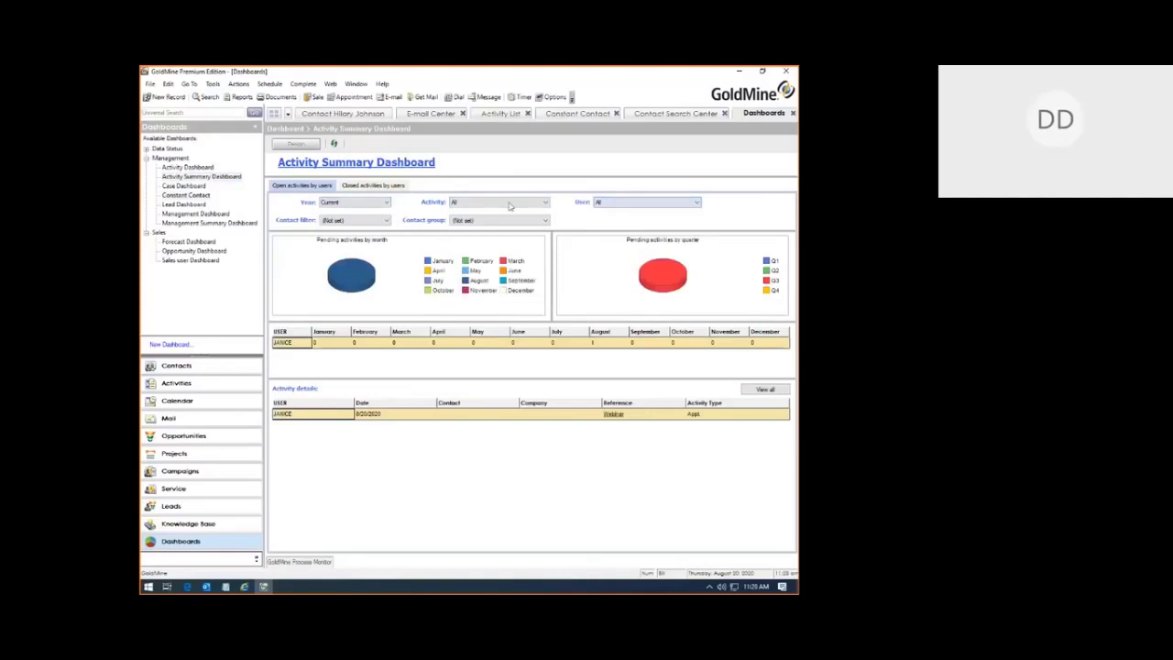
left_click(352, 222)
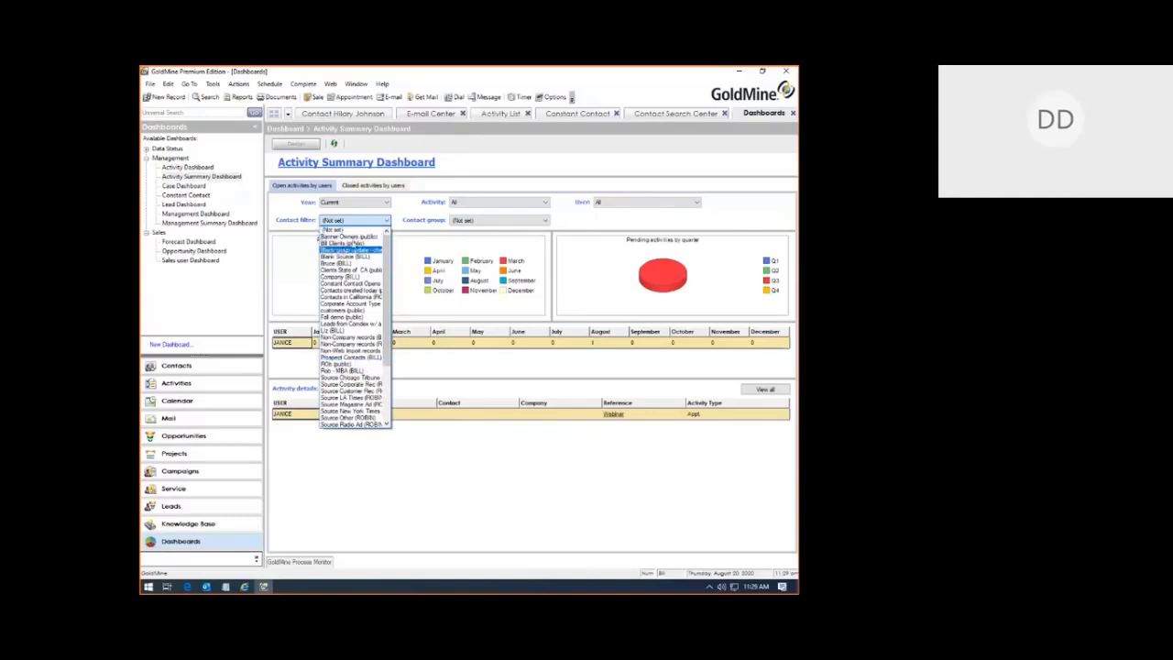
left_click(534, 168)
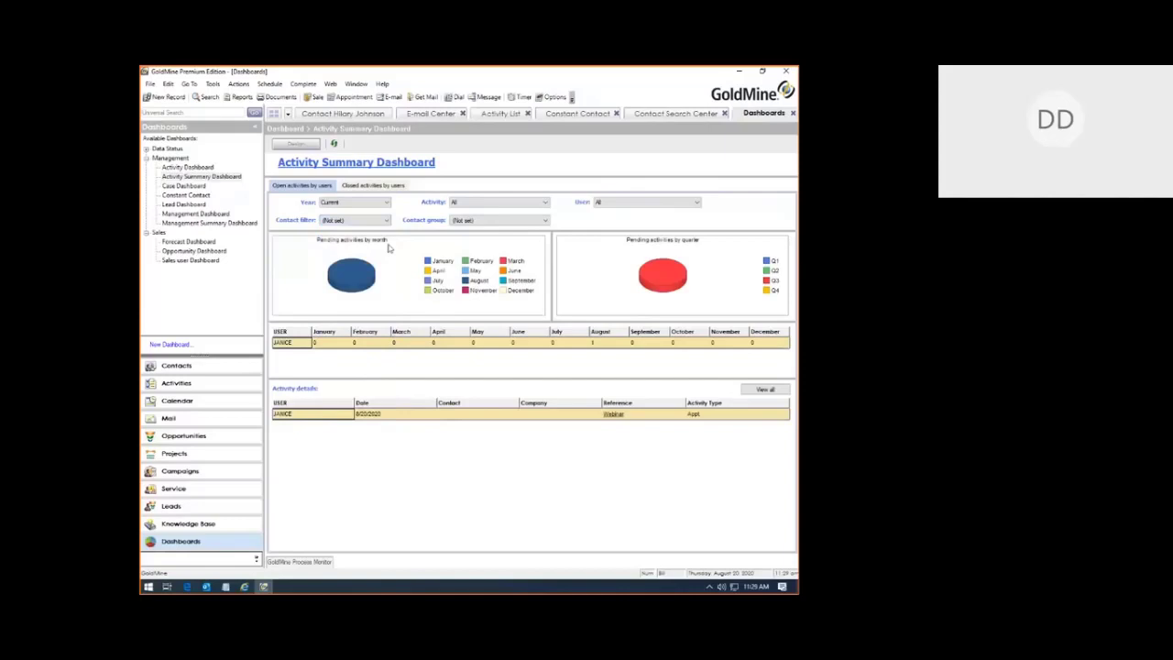
left_click(339, 202)
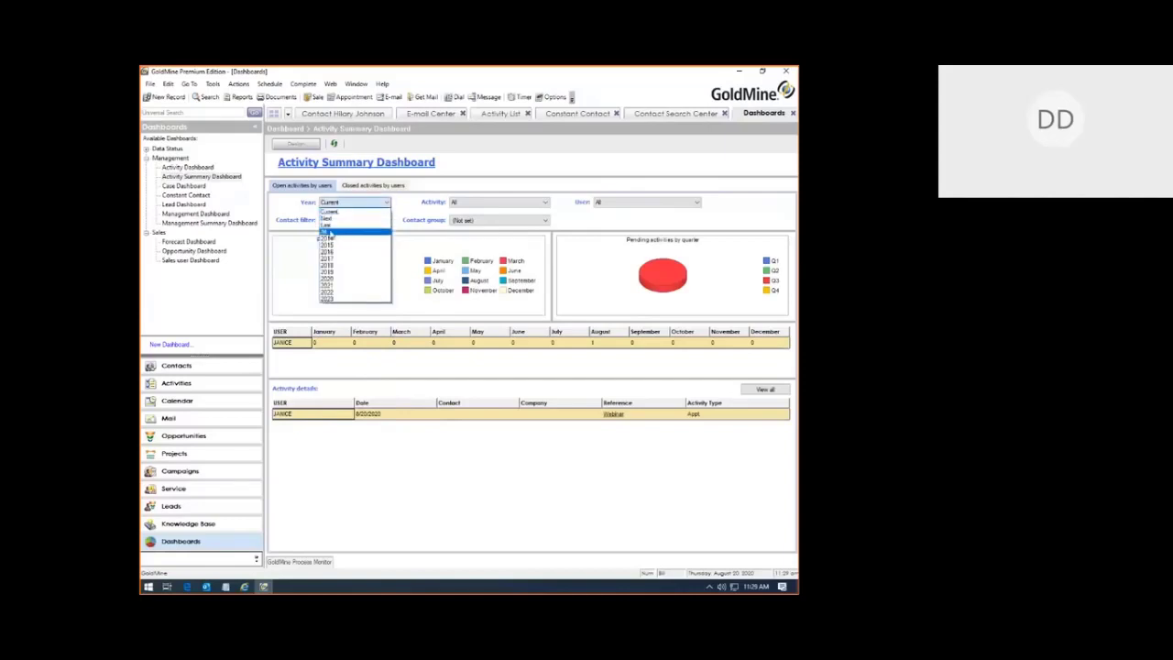
Step: Filter the Activity Summary Dashboard to Year All, Activity Call and a single selected user
left_click(328, 233)
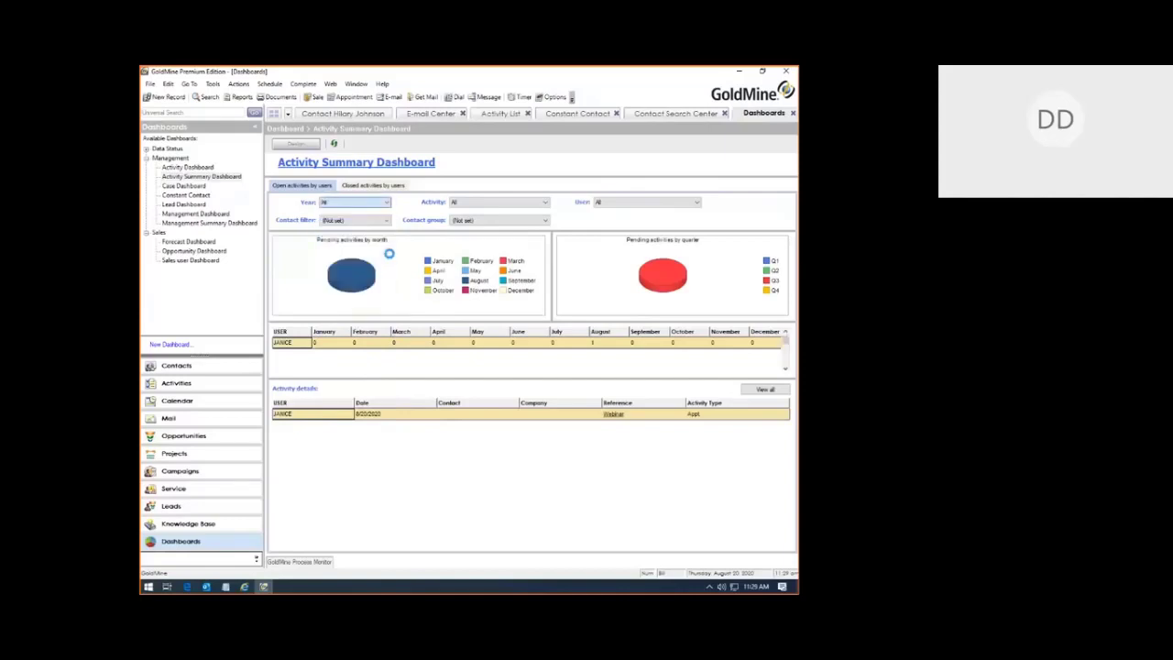
left_click(487, 204)
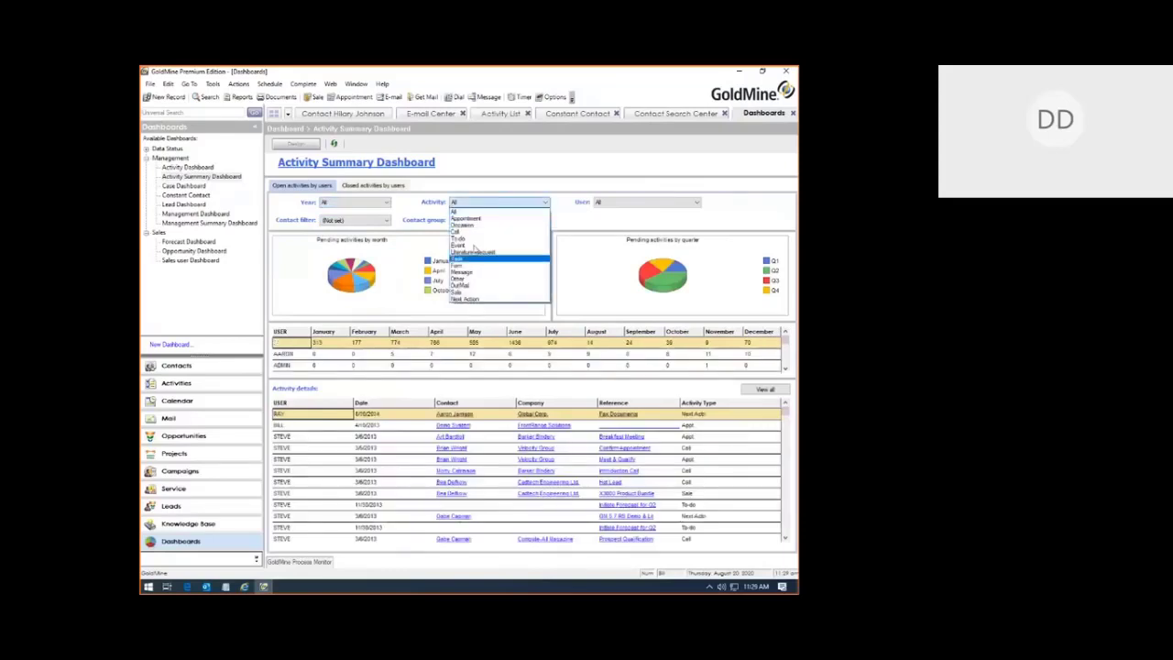
left_click(463, 232)
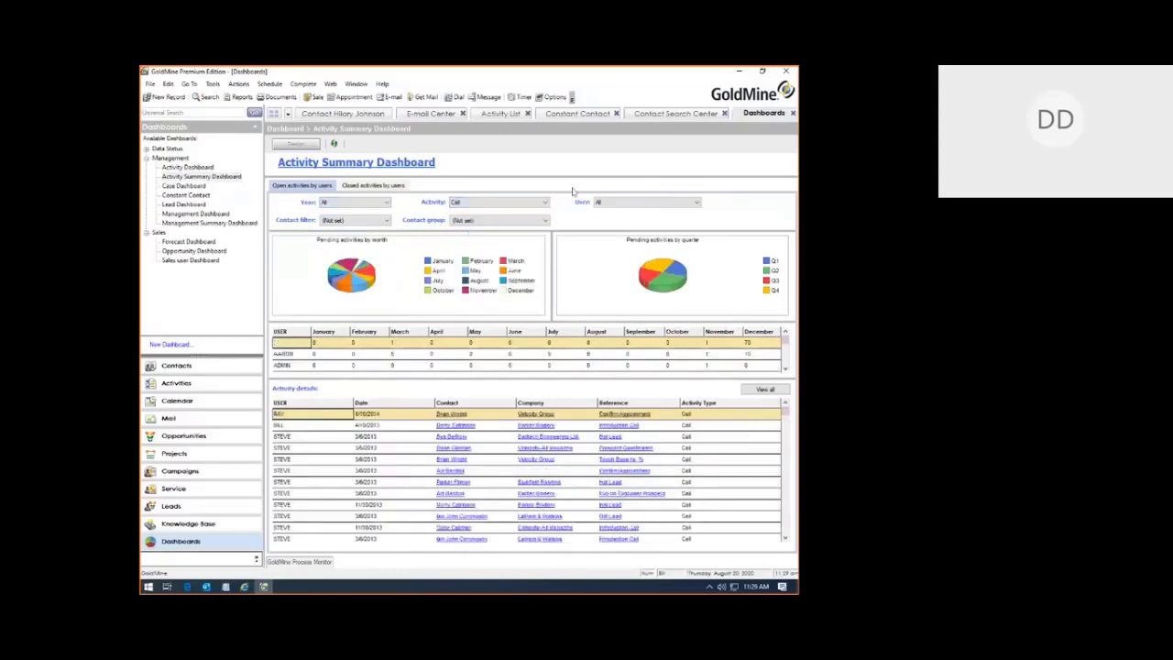
left_click(641, 202)
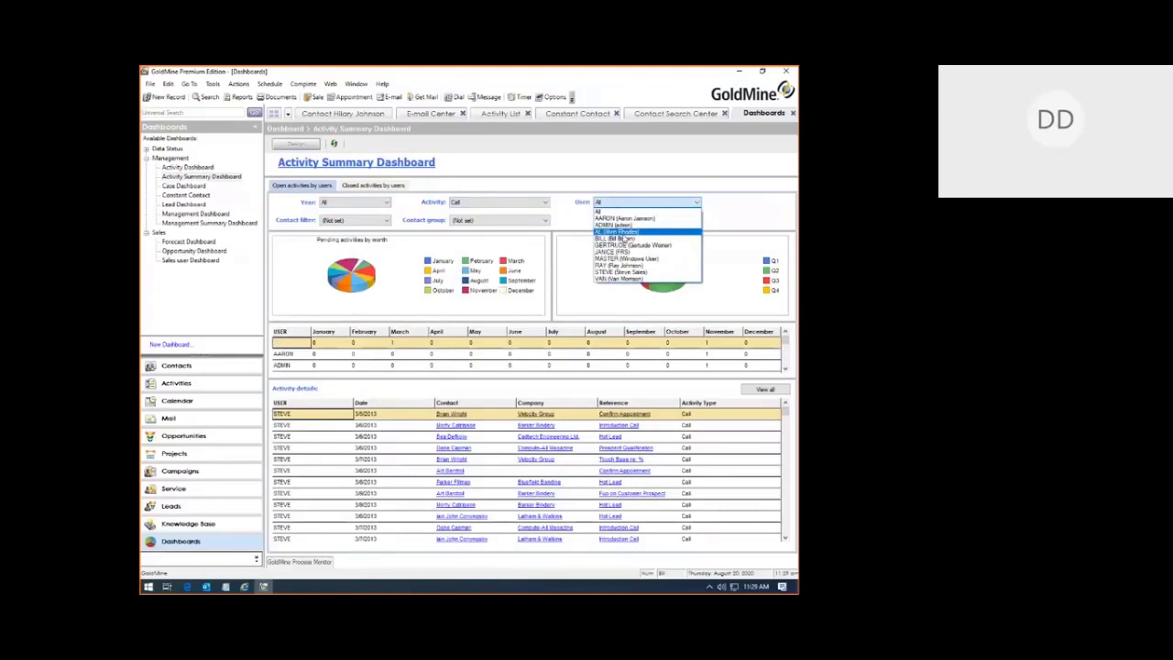
left_click(622, 238)
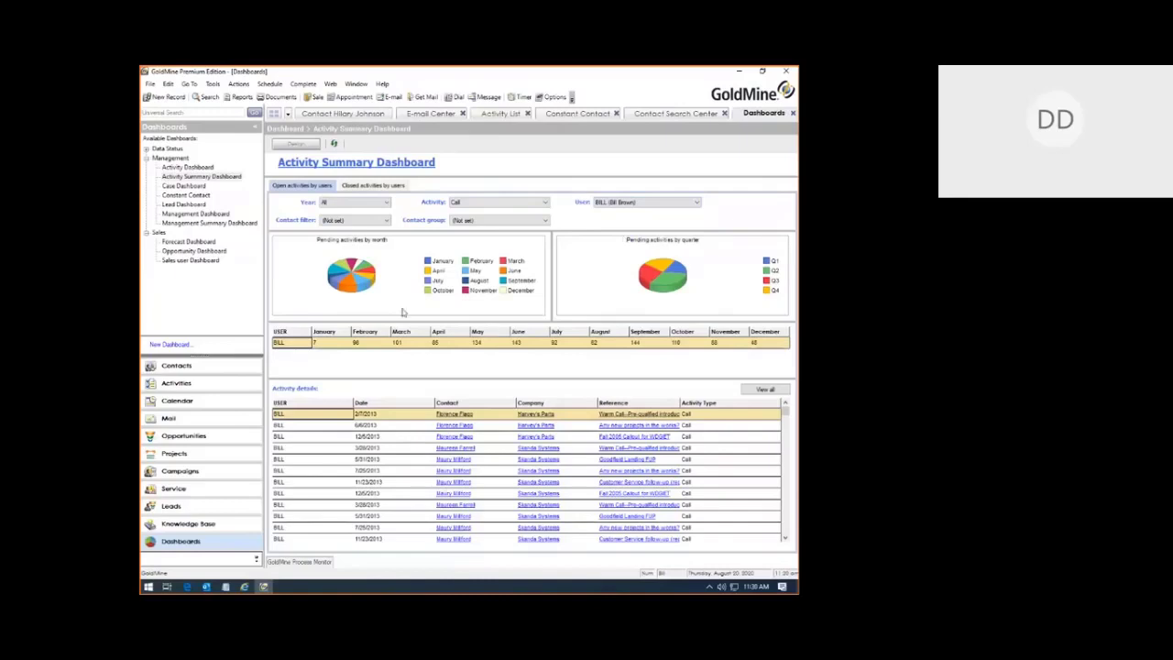
Step: Filter the user's call details by the June slice, then by the Q3 slice
left_click(347, 284)
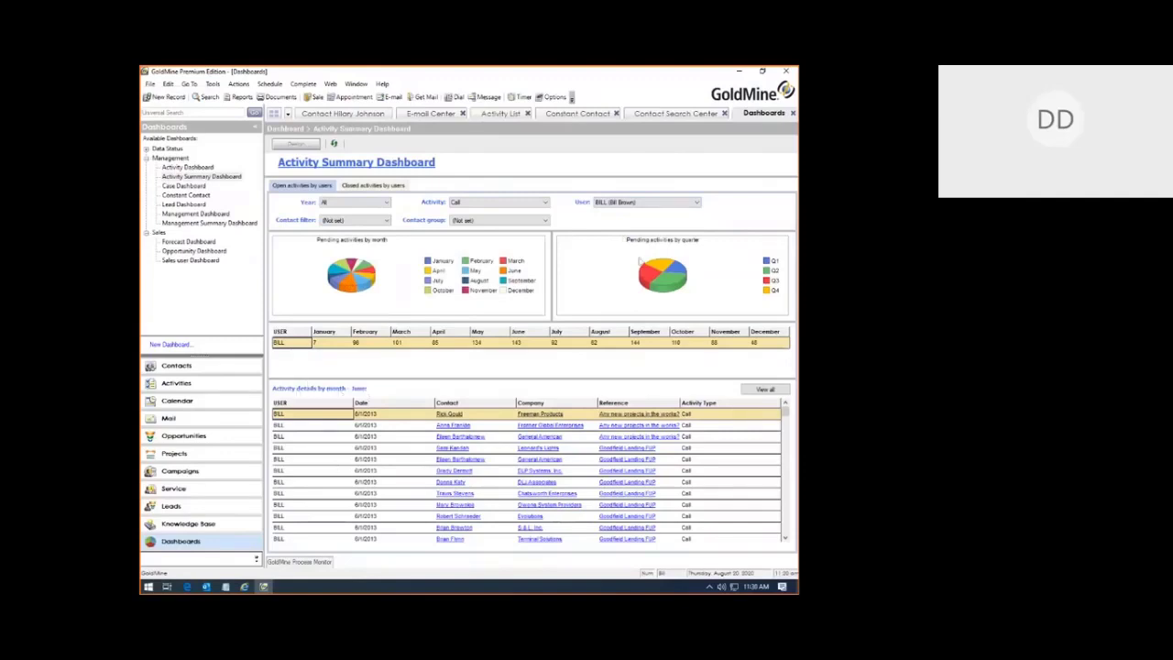
mouse_move(649, 281)
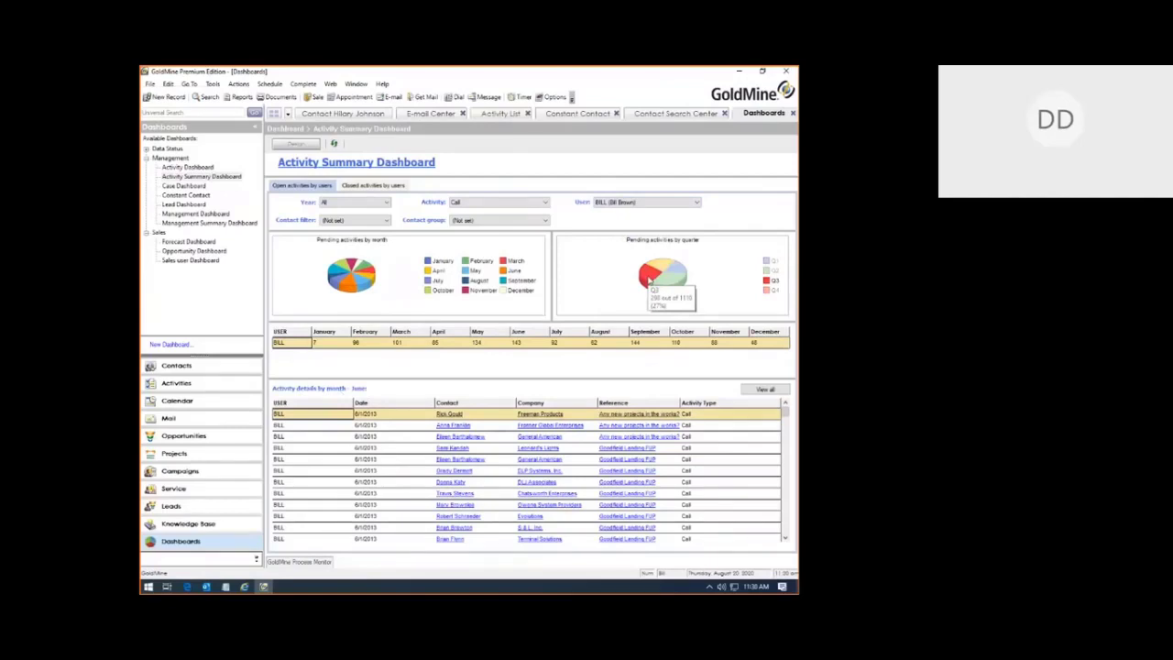
left_click(649, 280)
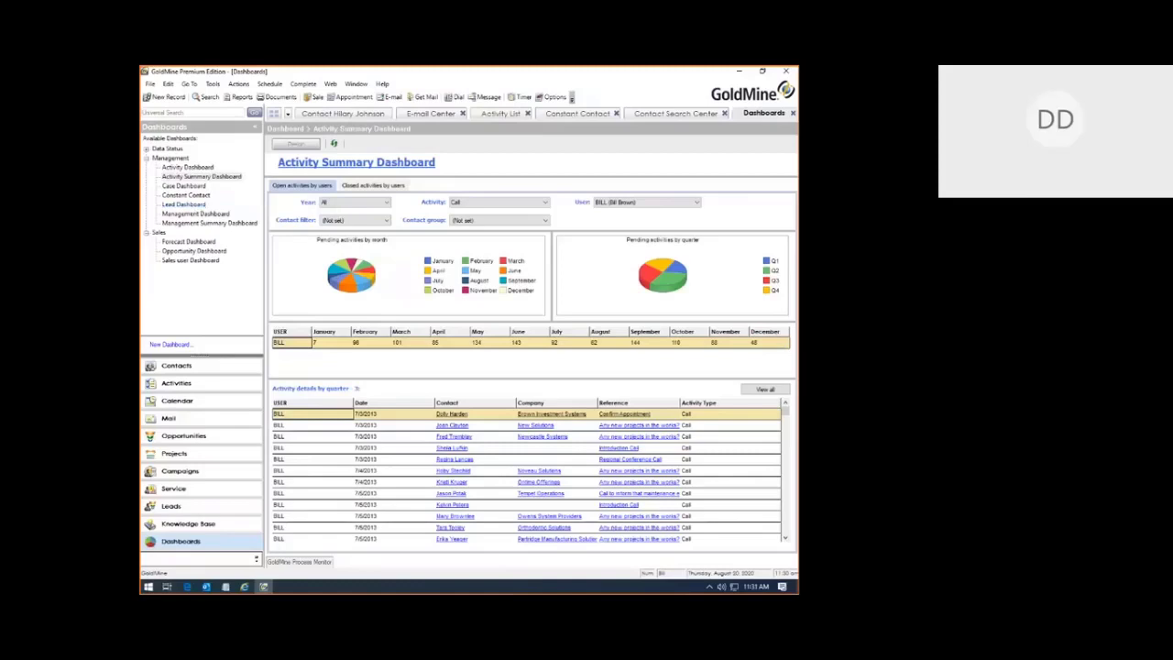
Step: Bring the Outlook Inbox forward and preview the GoldMine ribbon commands before returning to Home
left_click(206, 589)
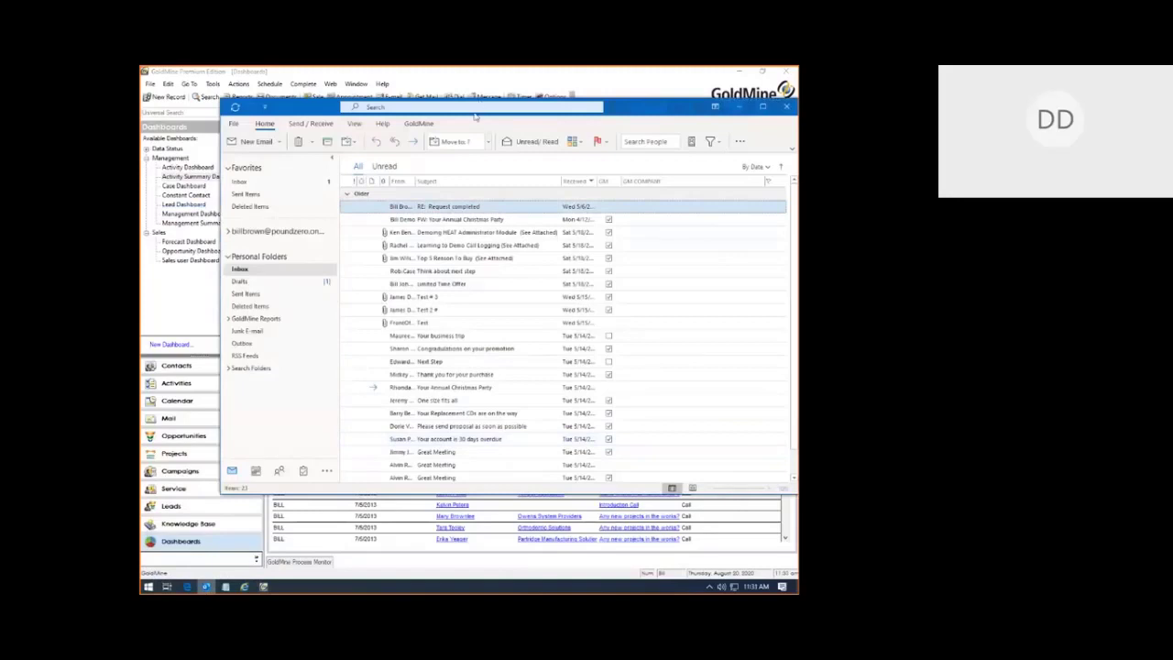
left_click(419, 125)
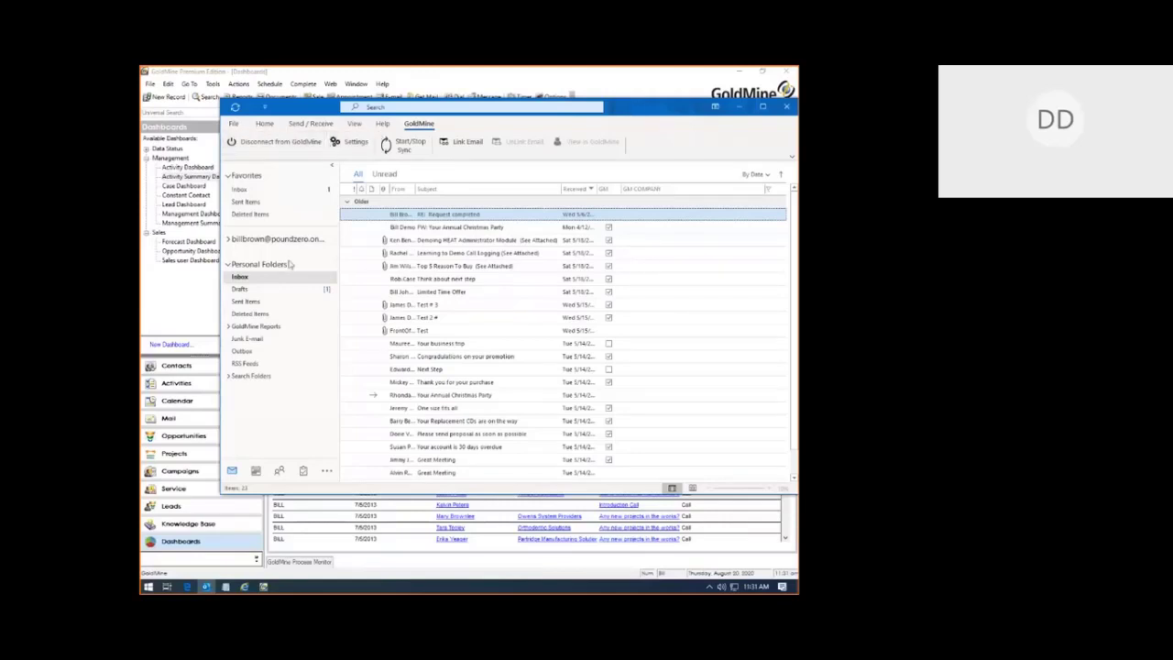
left_click(261, 127)
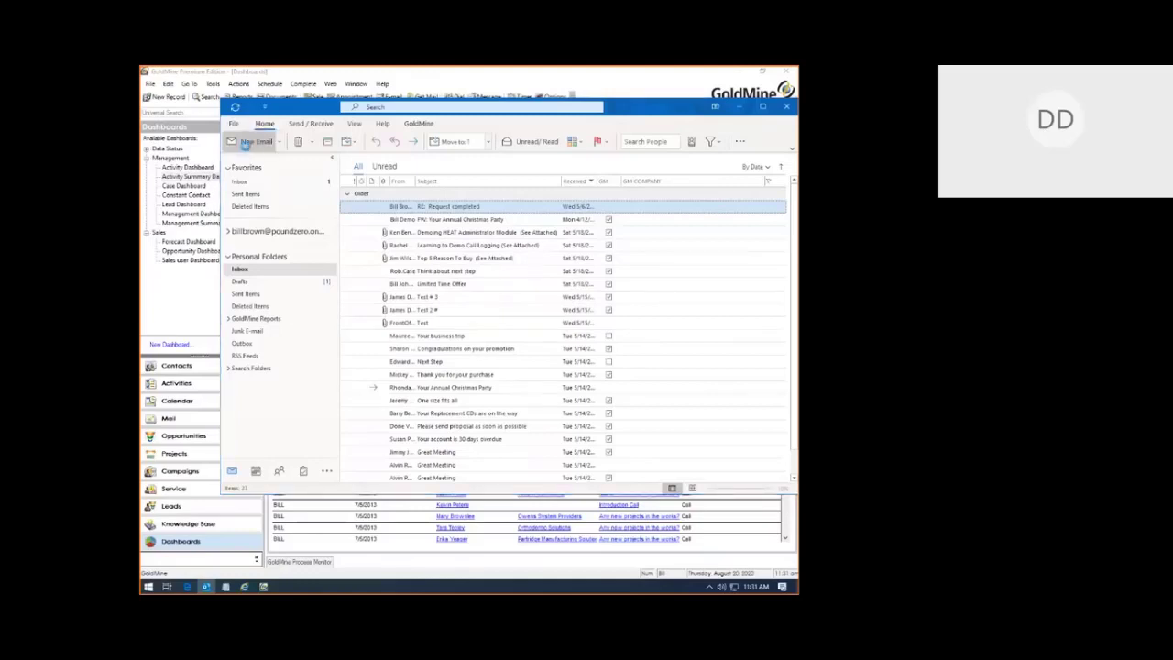
Step: Start a new email and address it to the suggested recipient
left_click(245, 144)
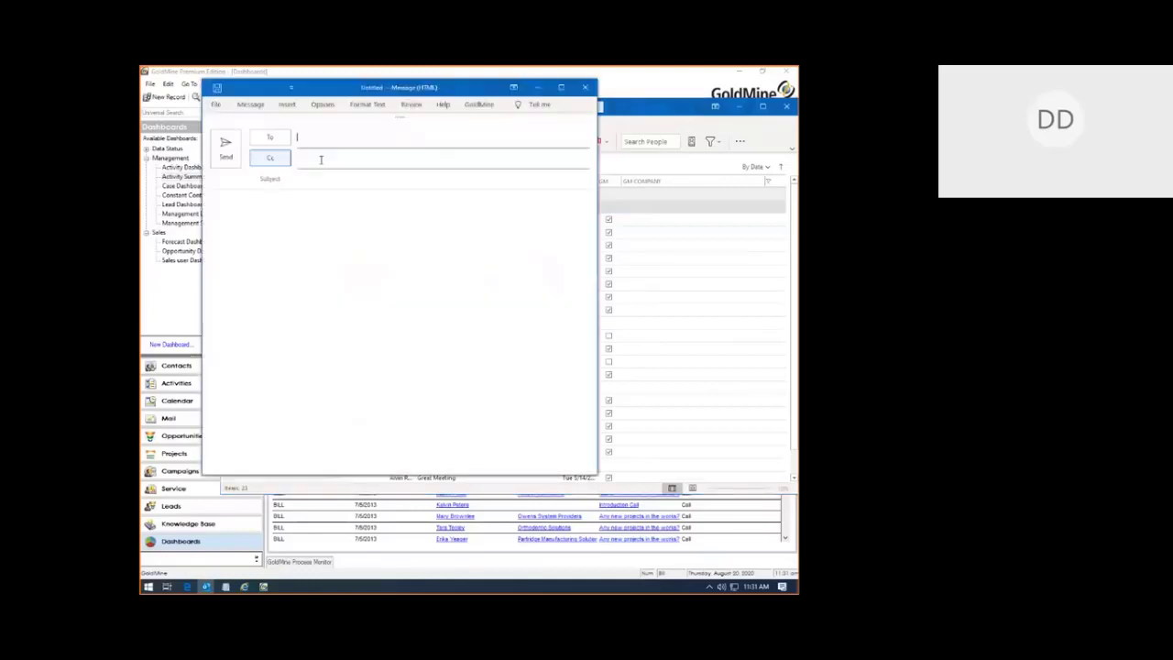
left_click(479, 105)
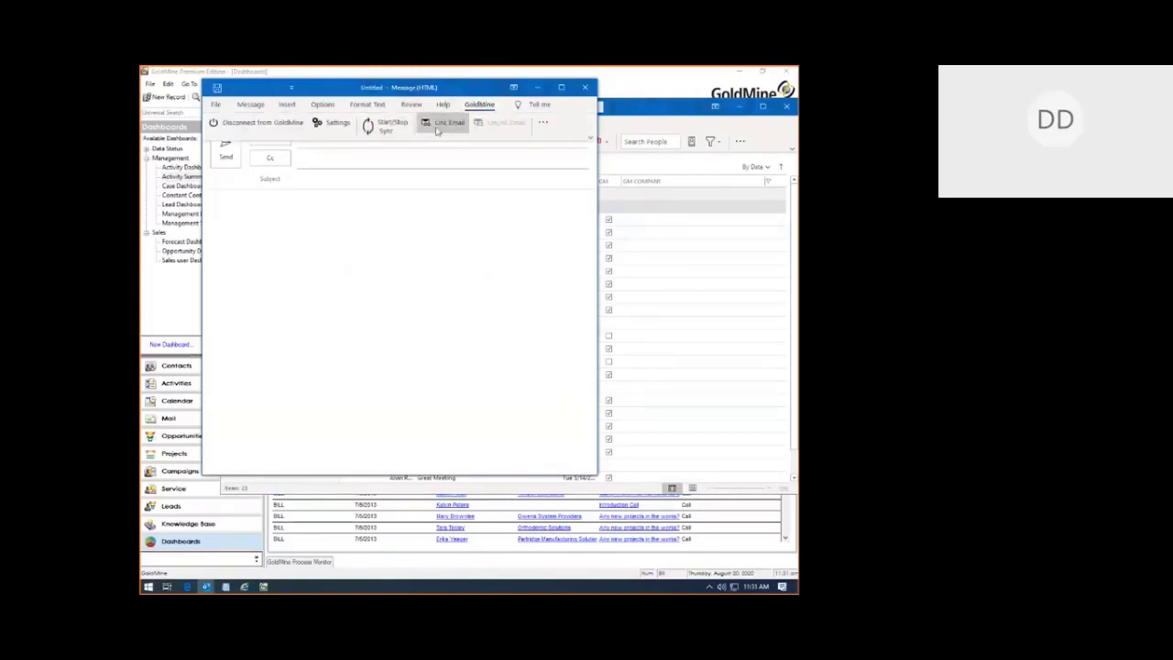
left_click(439, 124)
left_click(307, 139)
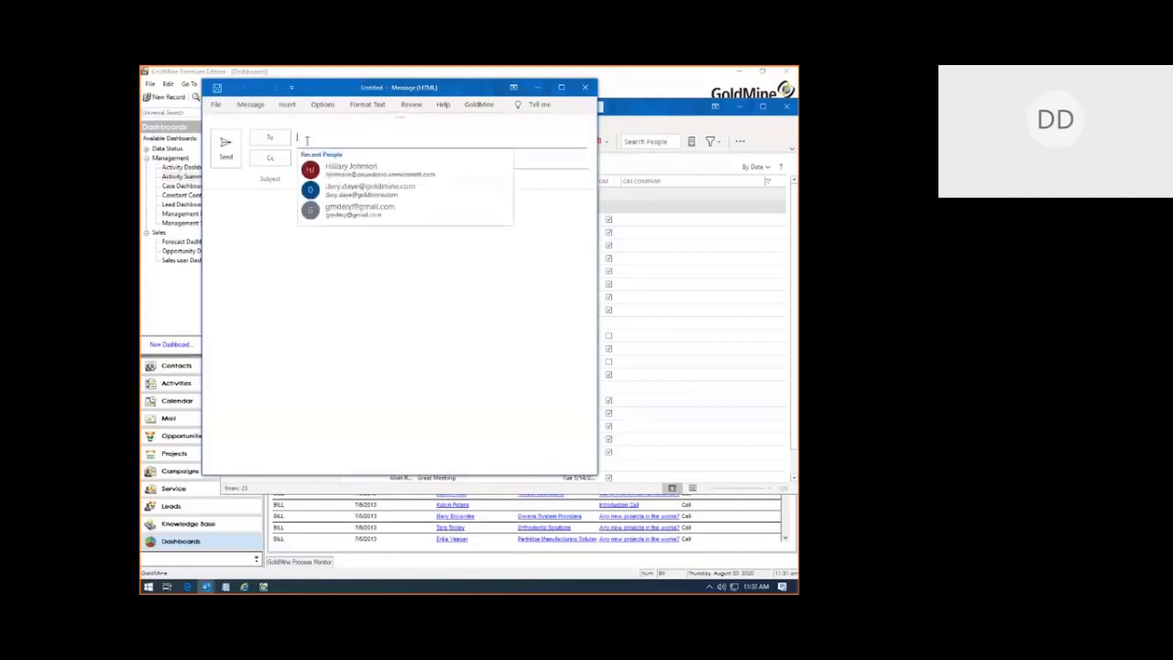
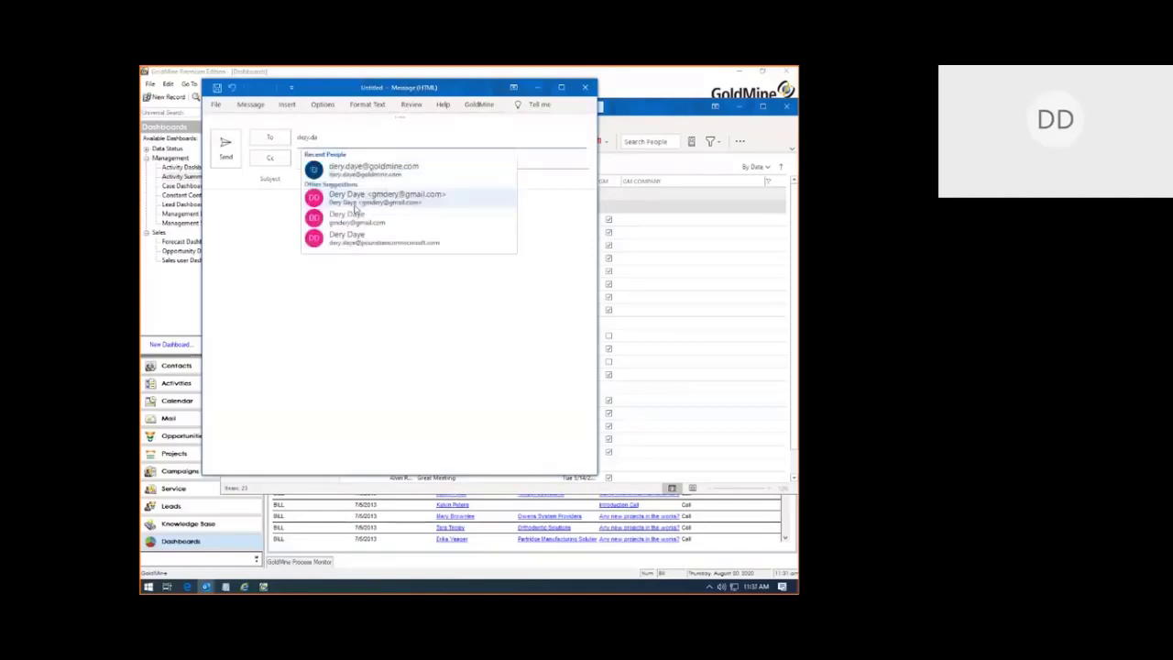
left_click(359, 167)
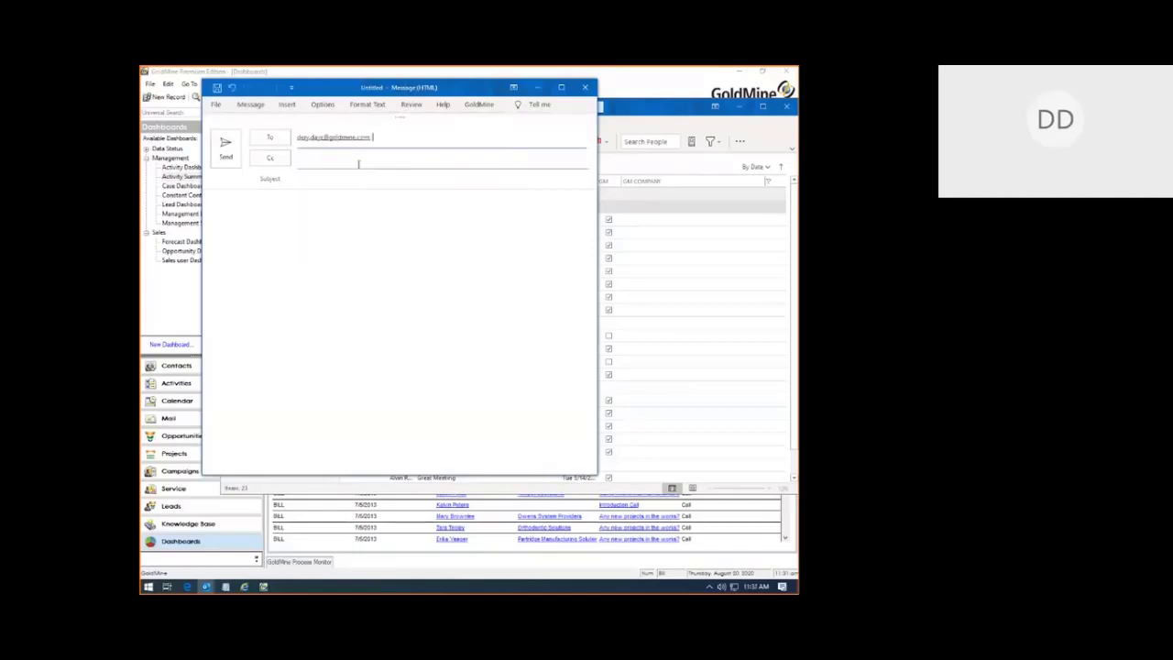
Step: Open GoldMine's Link Email search and try a contact name among additional contacts
left_click(476, 104)
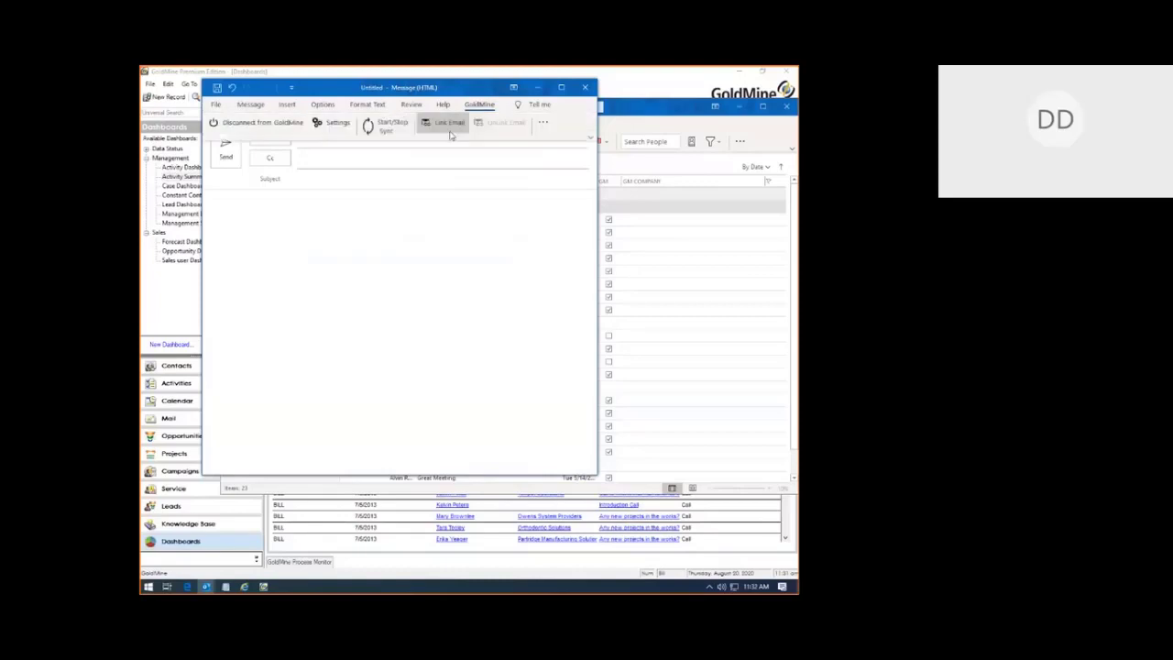
left_click(448, 128)
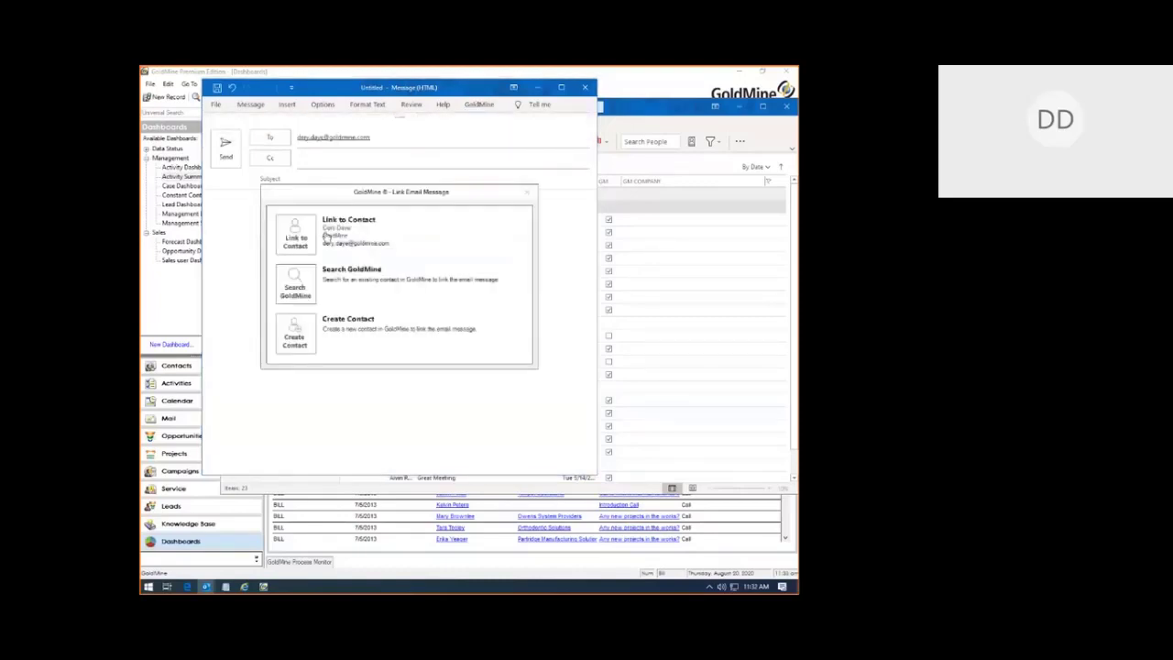
left_click(294, 298)
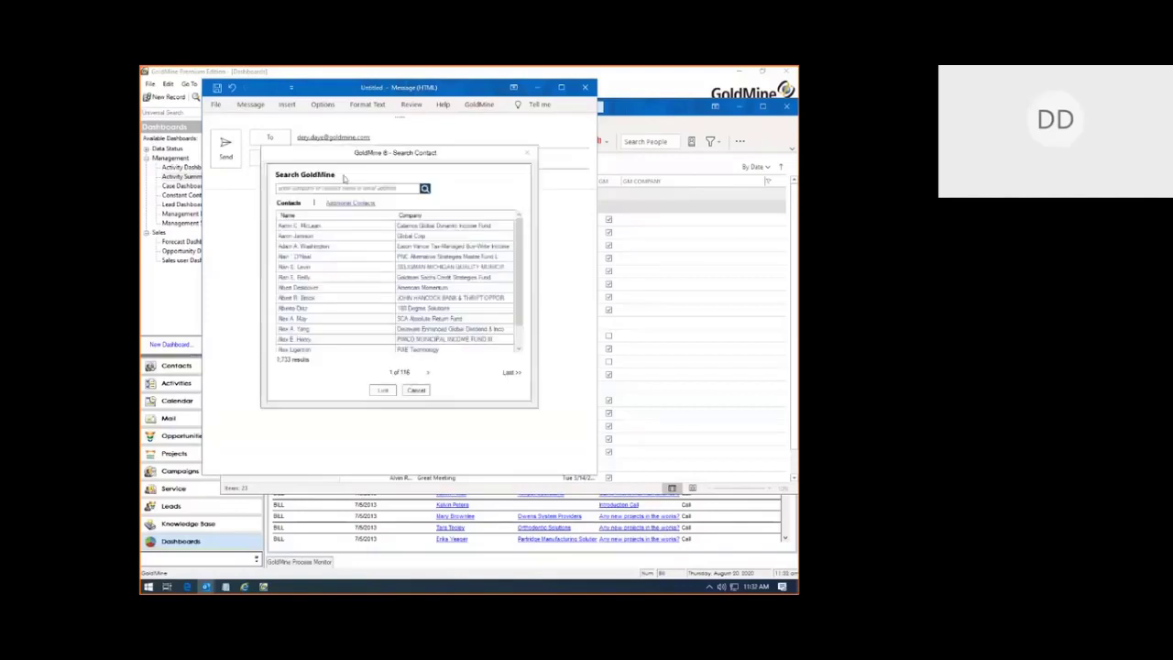
left_click(329, 187)
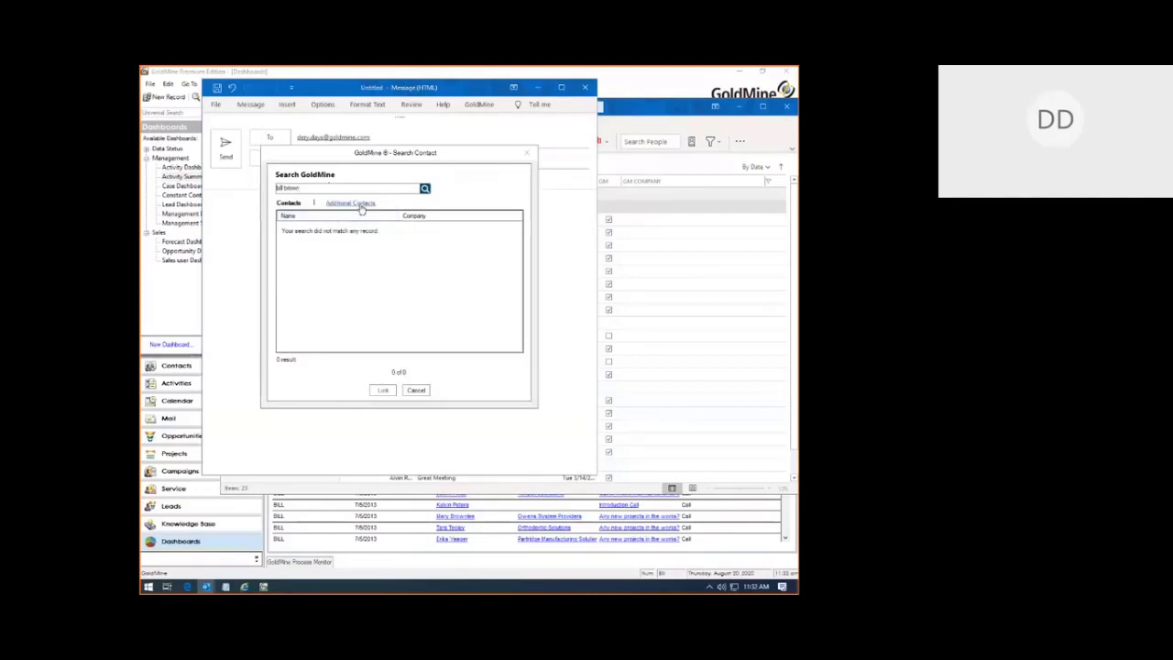
left_click(352, 202)
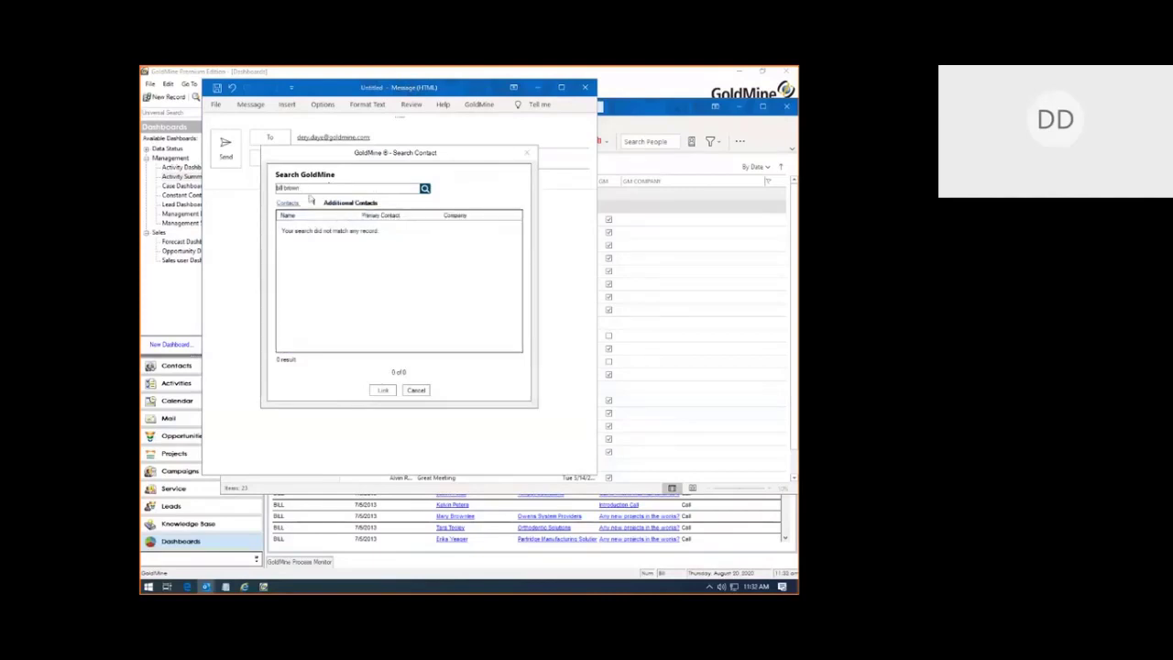
Step: Search a new term and link the draft to the second Healing Heels of Gaithersburg contact
key("ctrl+a")
type("d")
type("a")
type("sting")
left_click(295, 206)
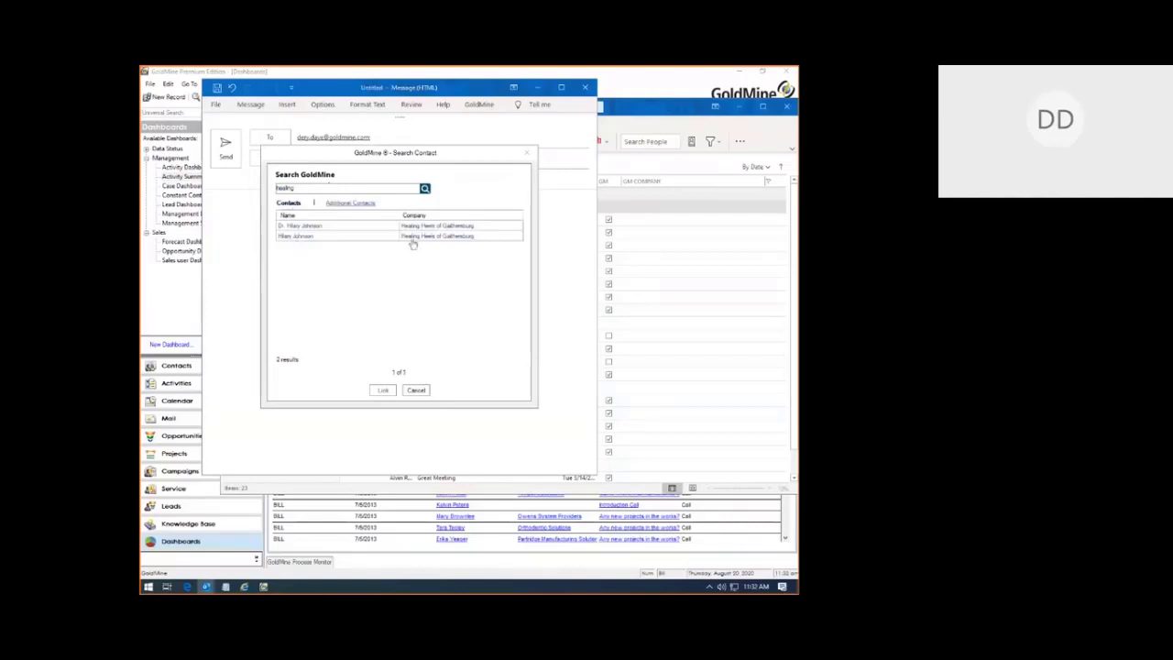
left_click(304, 236)
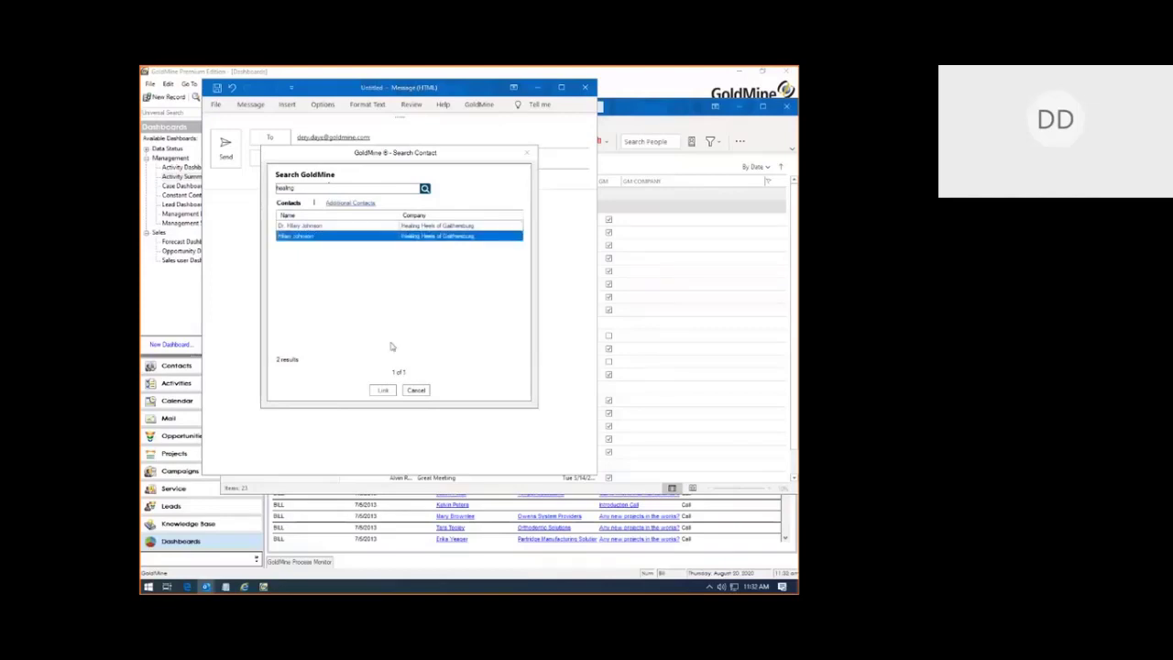
left_click(383, 390)
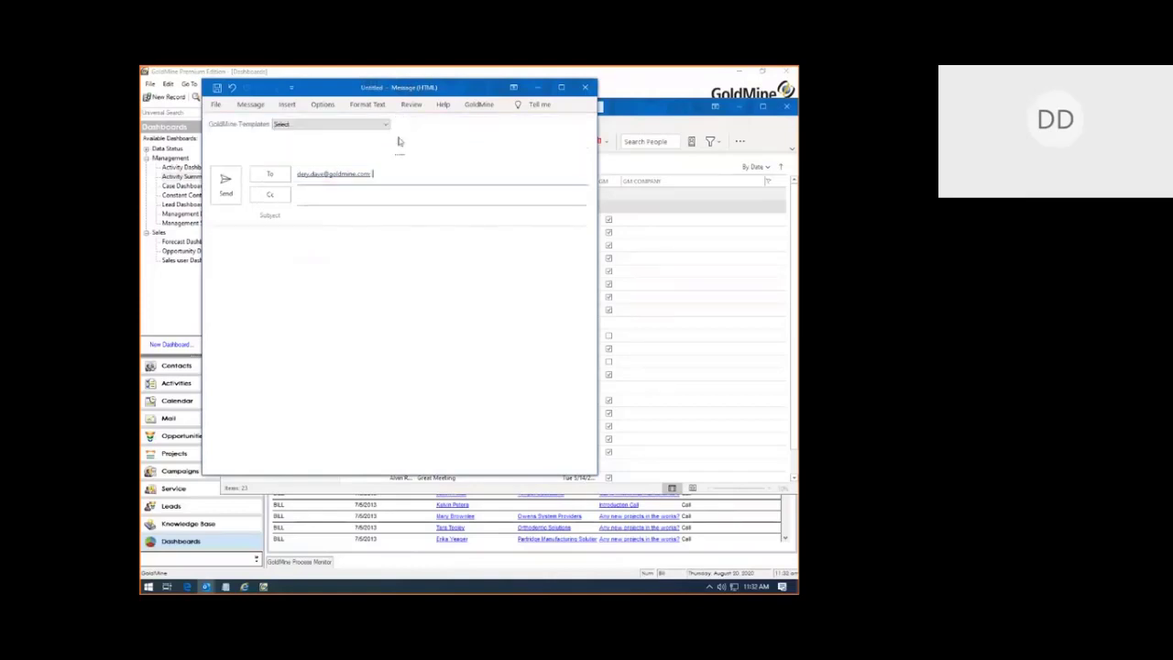
Step: Fill the draft from the Magazine Subscription Renewal GoldMine template
left_click(349, 125)
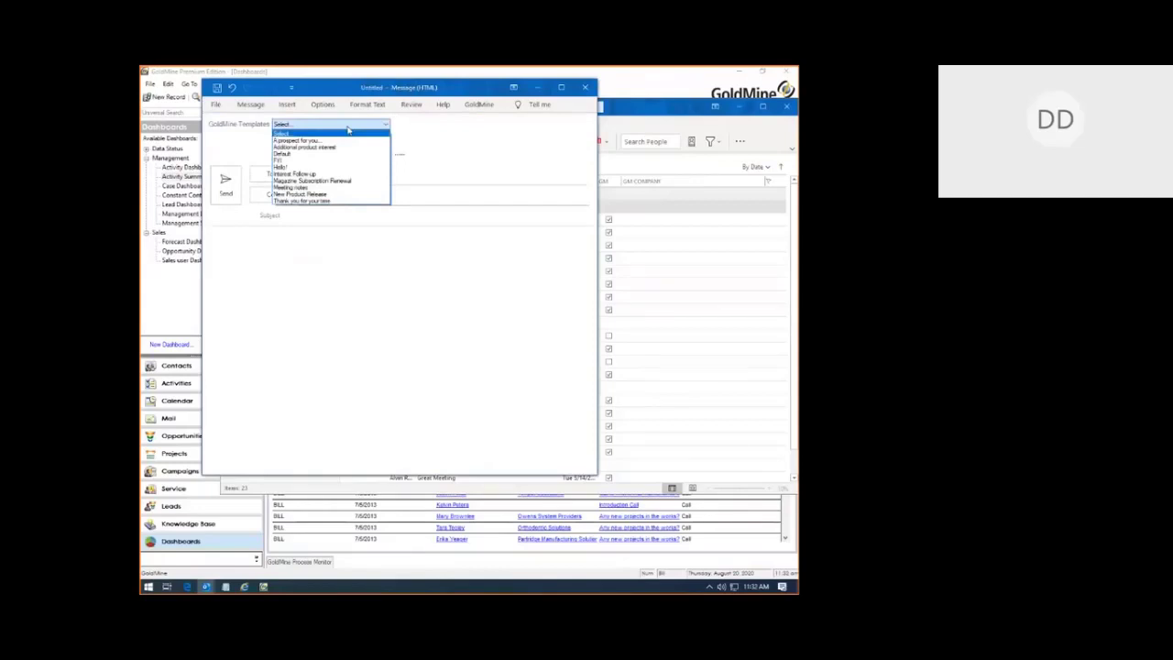
left_click(339, 181)
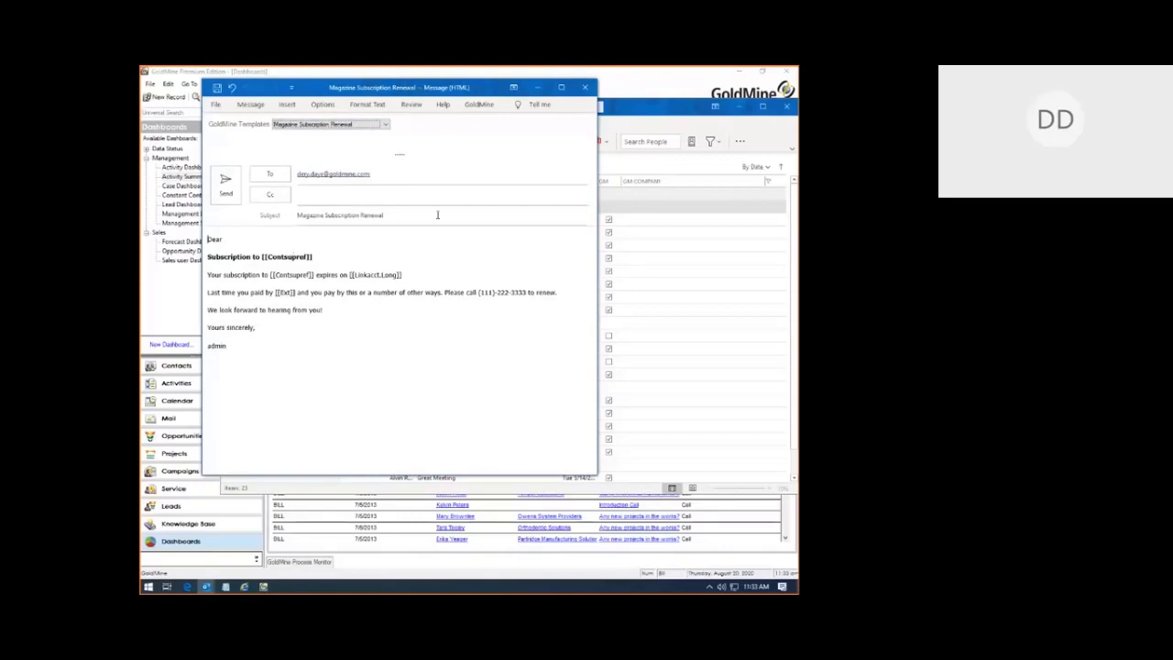
left_click(370, 126)
left_click(475, 165)
Step: Discard the draft unsaved, open RE: Request completed, and start GoldMine's Link Email
left_click(586, 89)
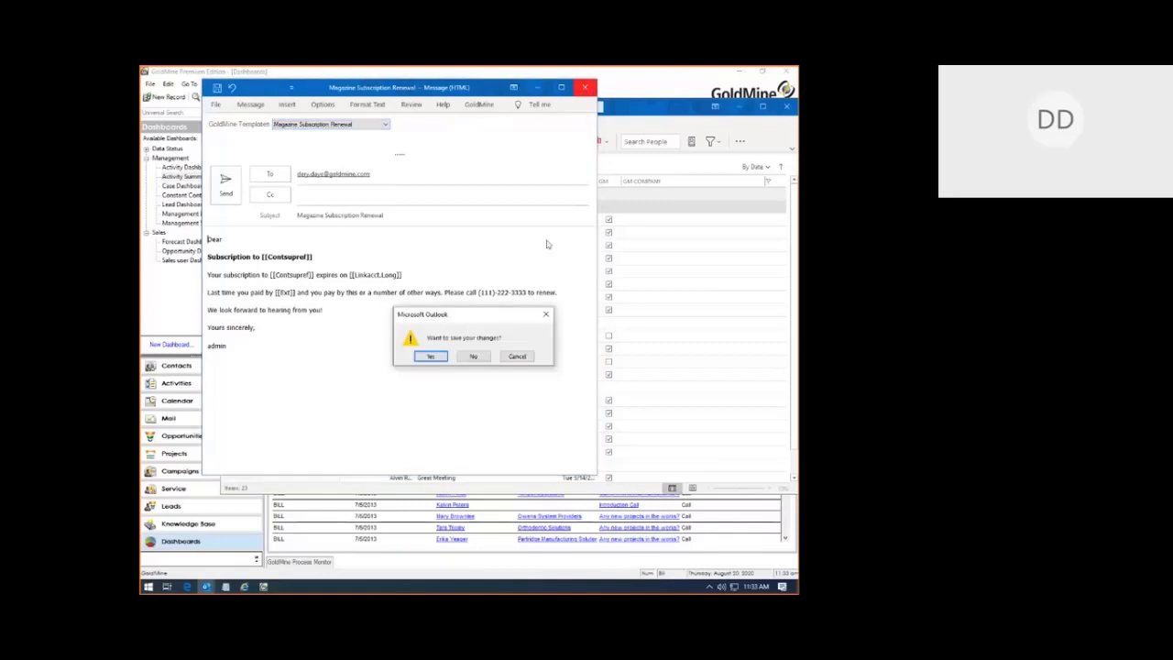
left_click(472, 357)
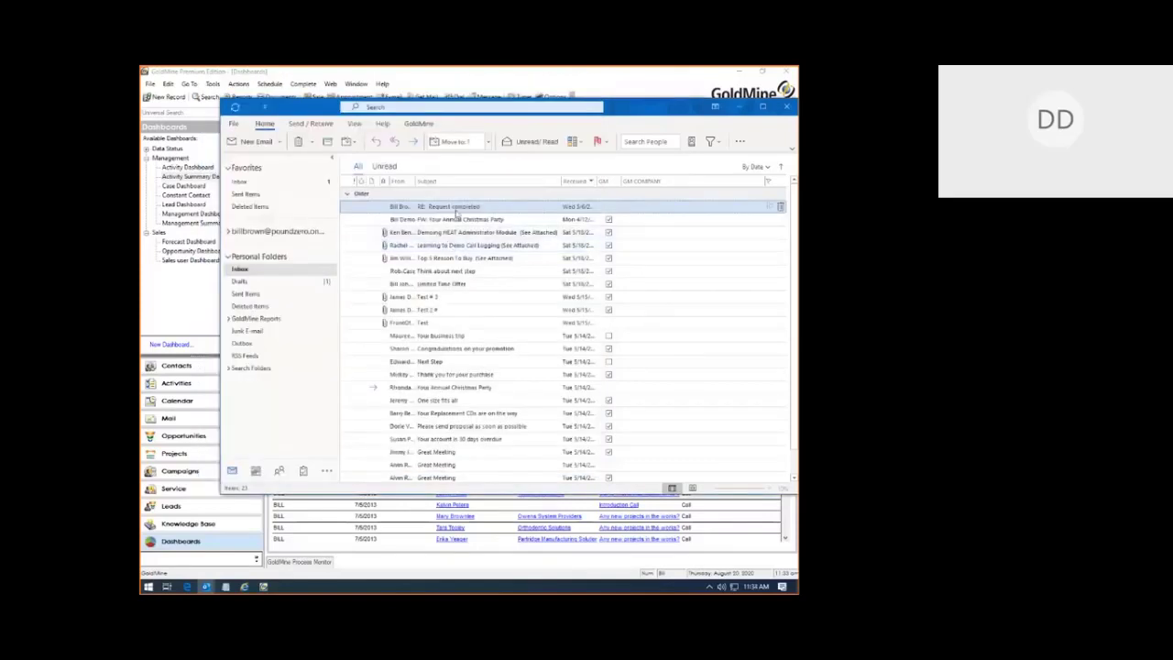
double_click(479, 208)
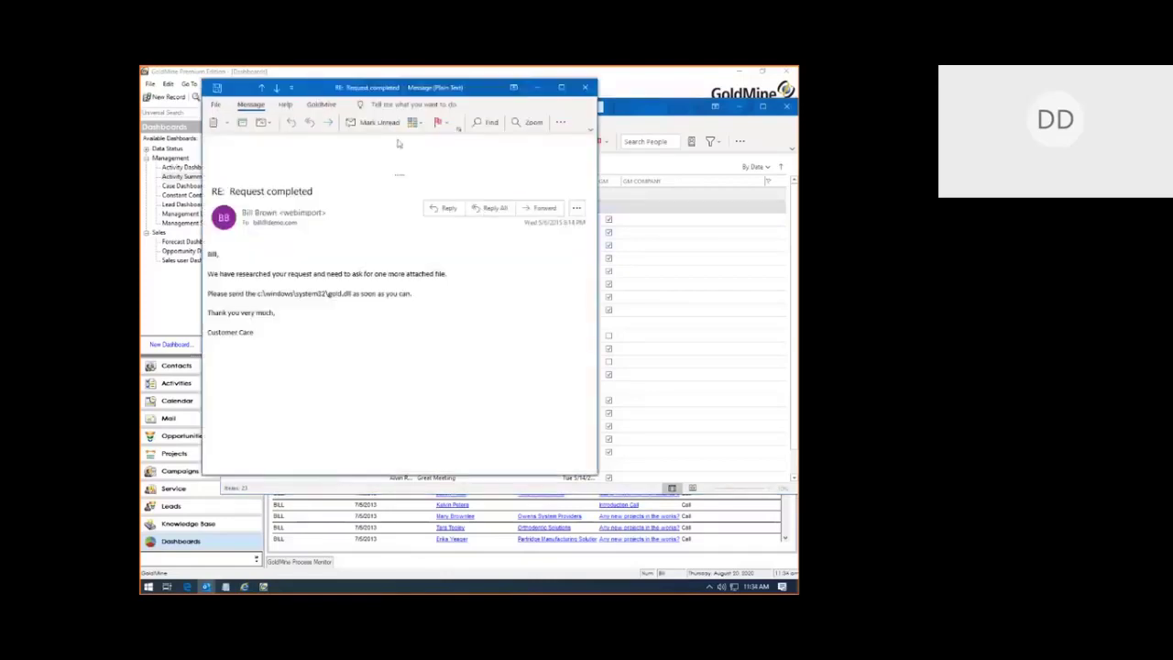
left_click(322, 106)
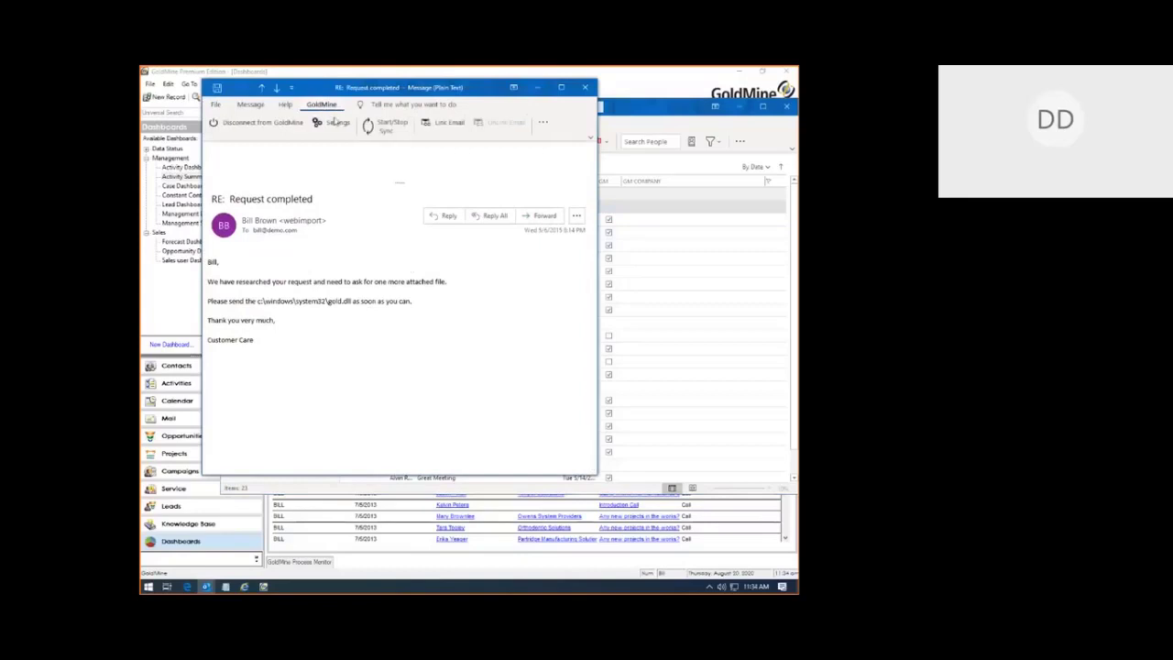
left_click(441, 122)
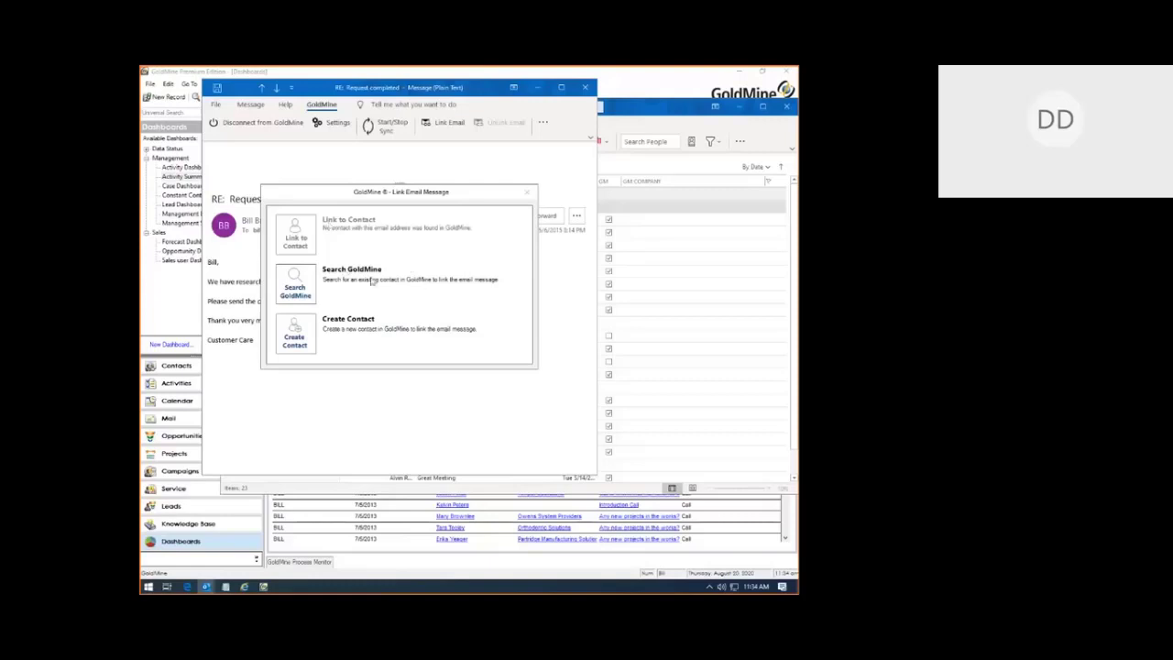
Step: Link RE: Request completed to American Momentum, linking only the message, not the address
left_click(296, 303)
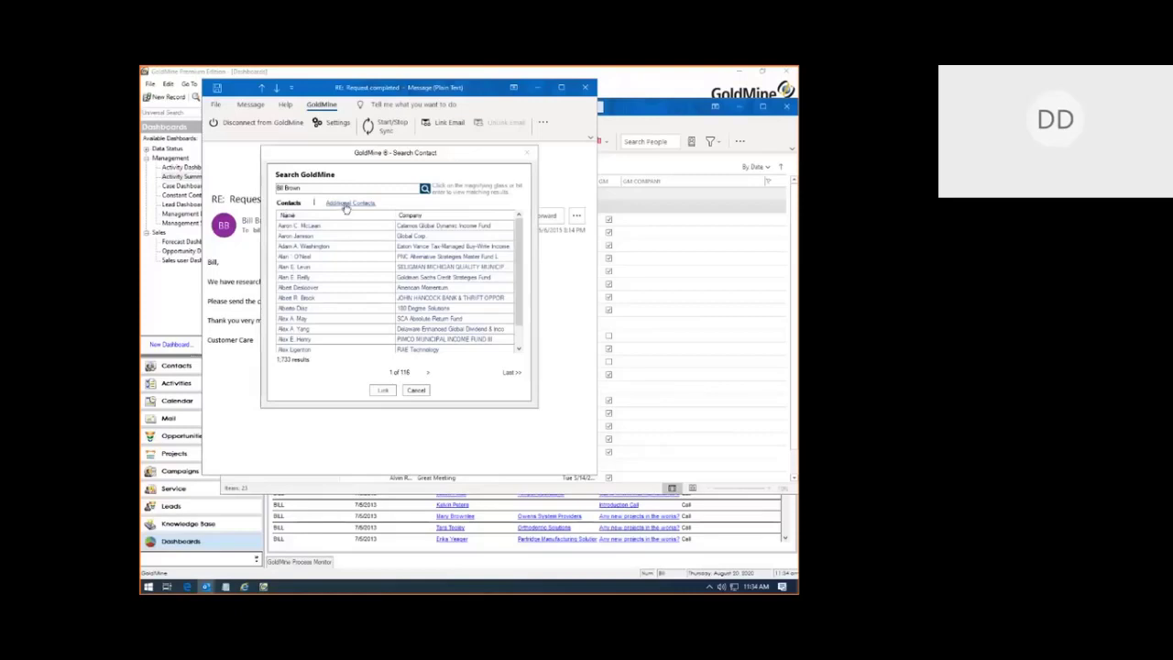
double_click(299, 287)
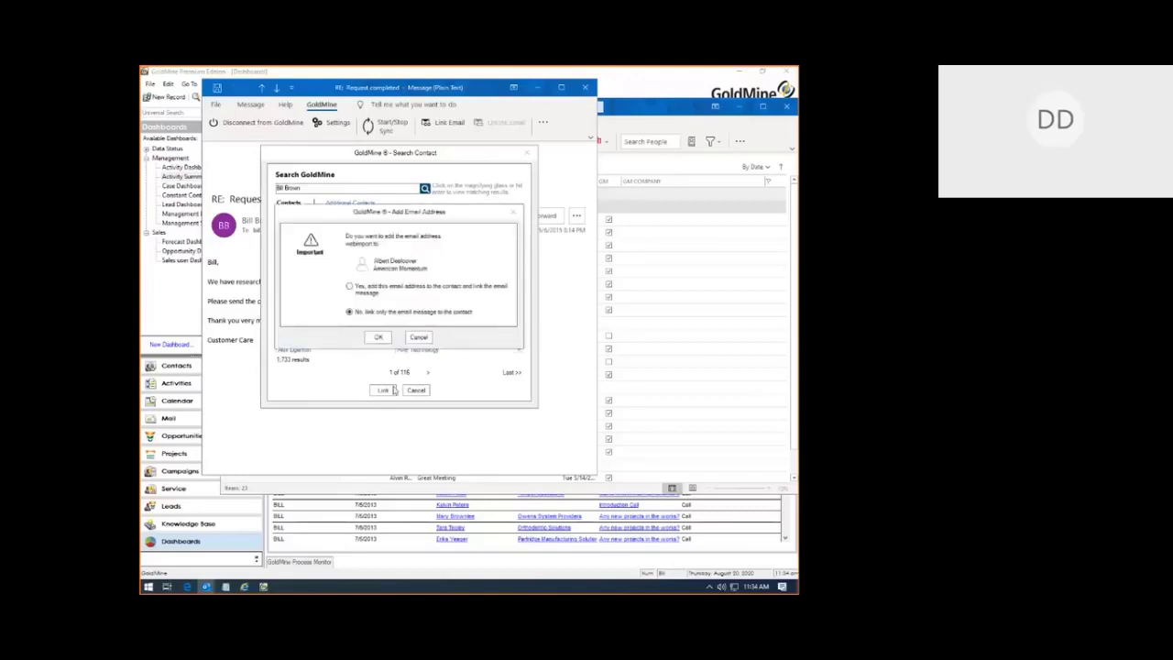
left_click(376, 338)
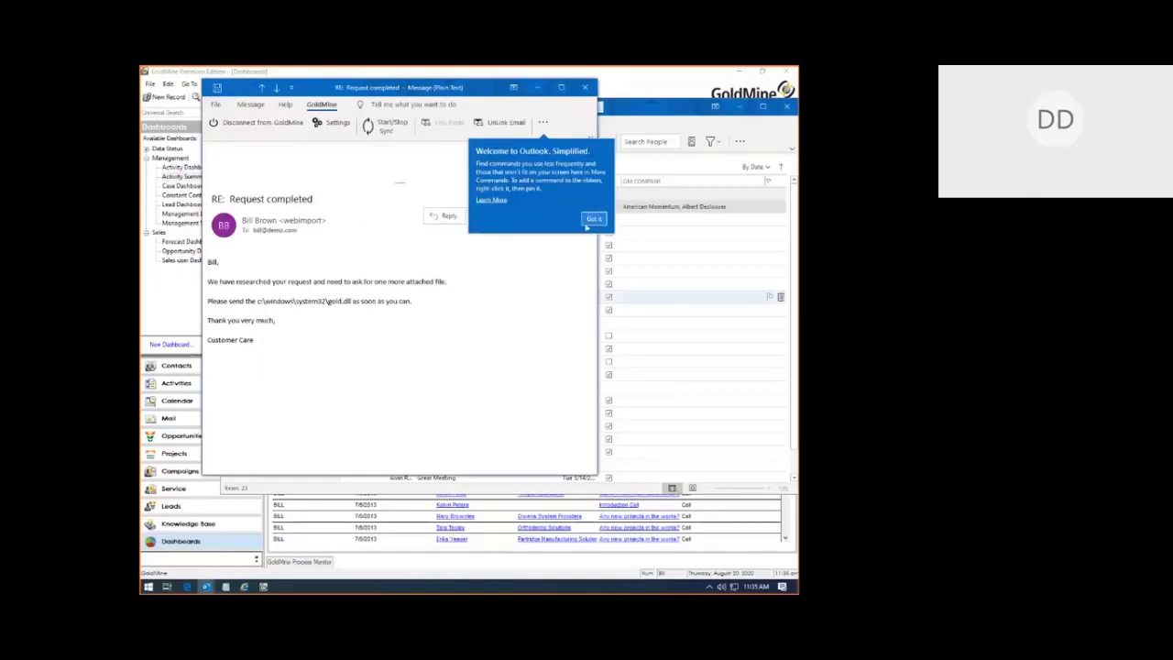
Step: Dismiss the tip and view the linked American Momentum contact in GoldMine
left_click(593, 219)
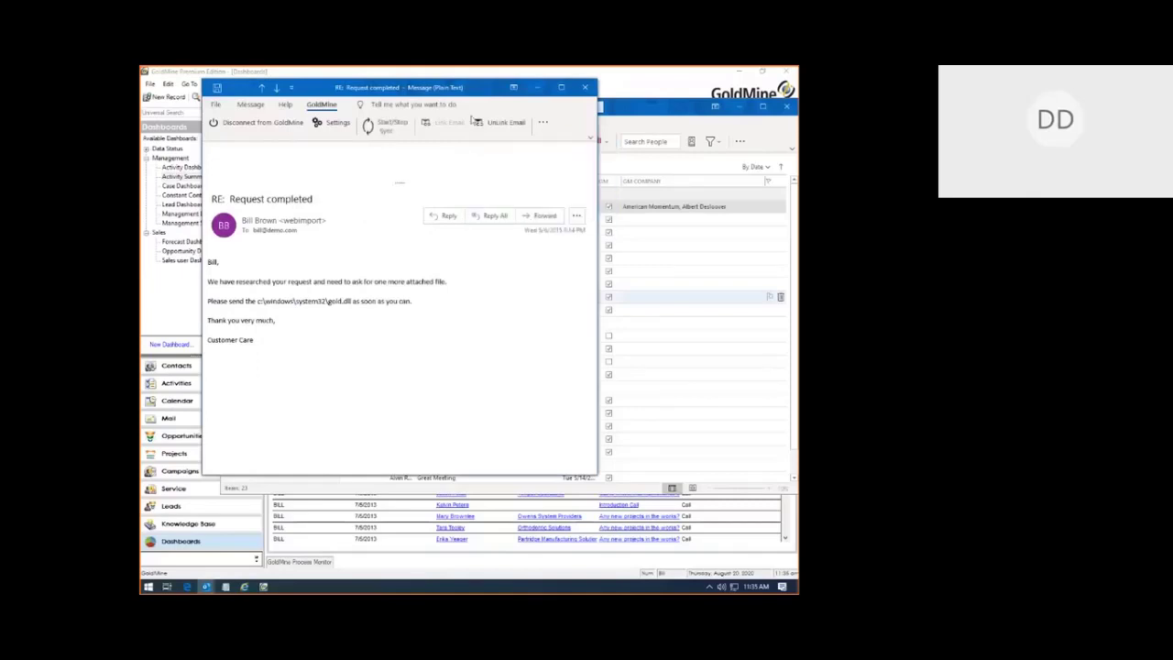
left_click(544, 123)
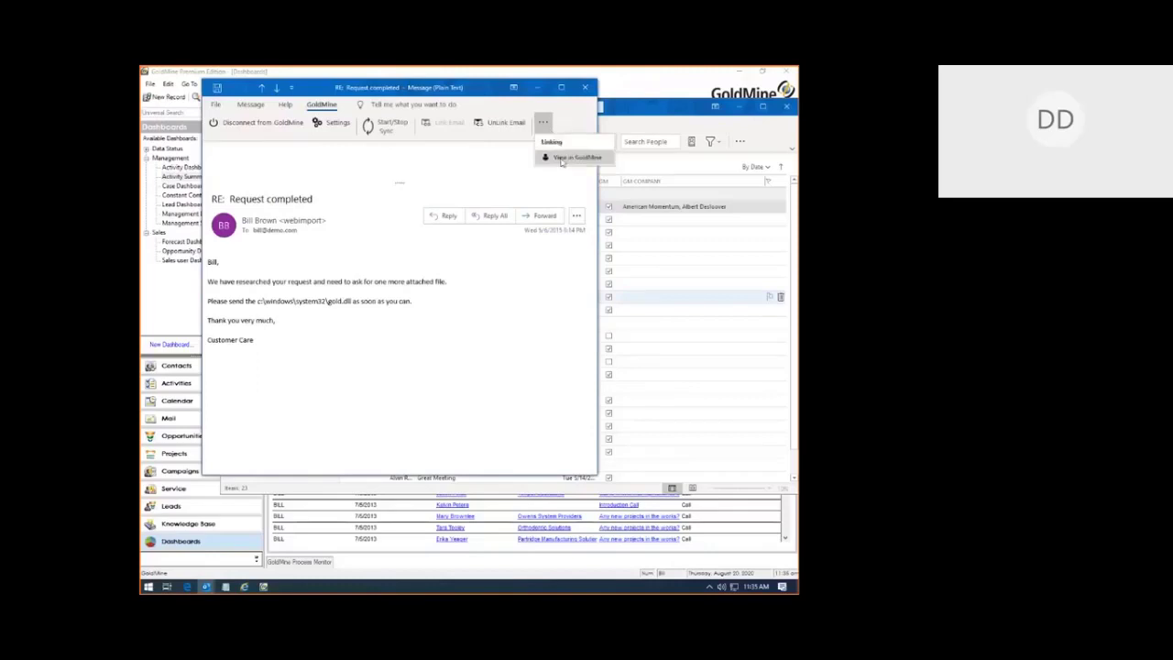
left_click(562, 158)
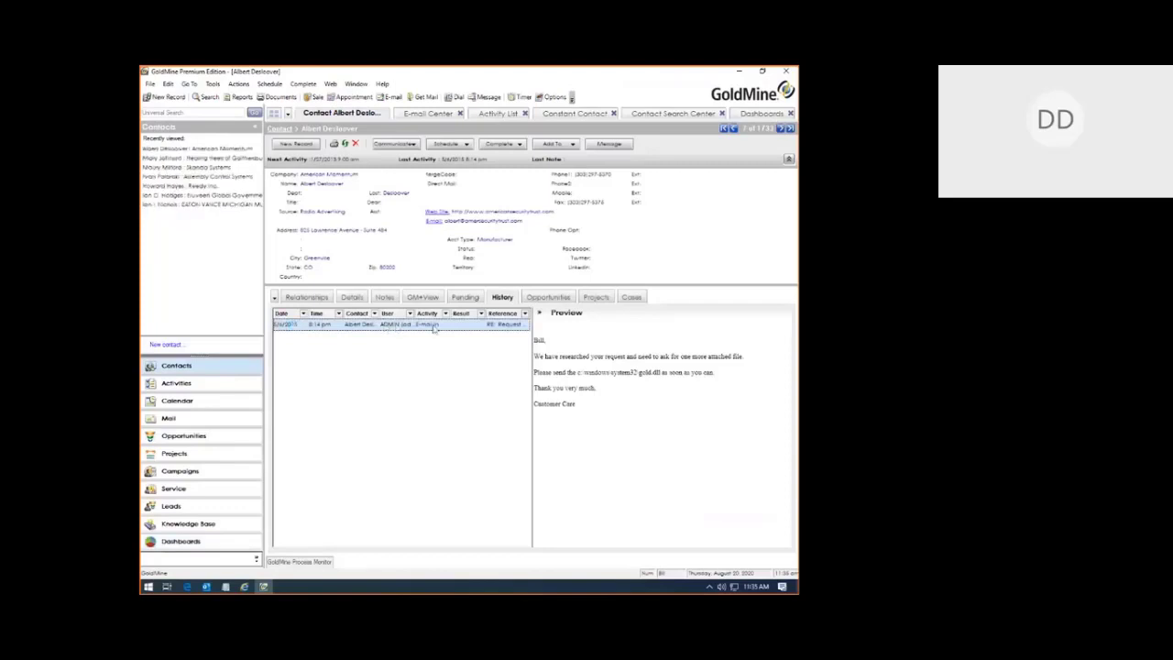
Step: Close the RE: Request completed message and return to the Outlook Inbox
mouse_move(204, 591)
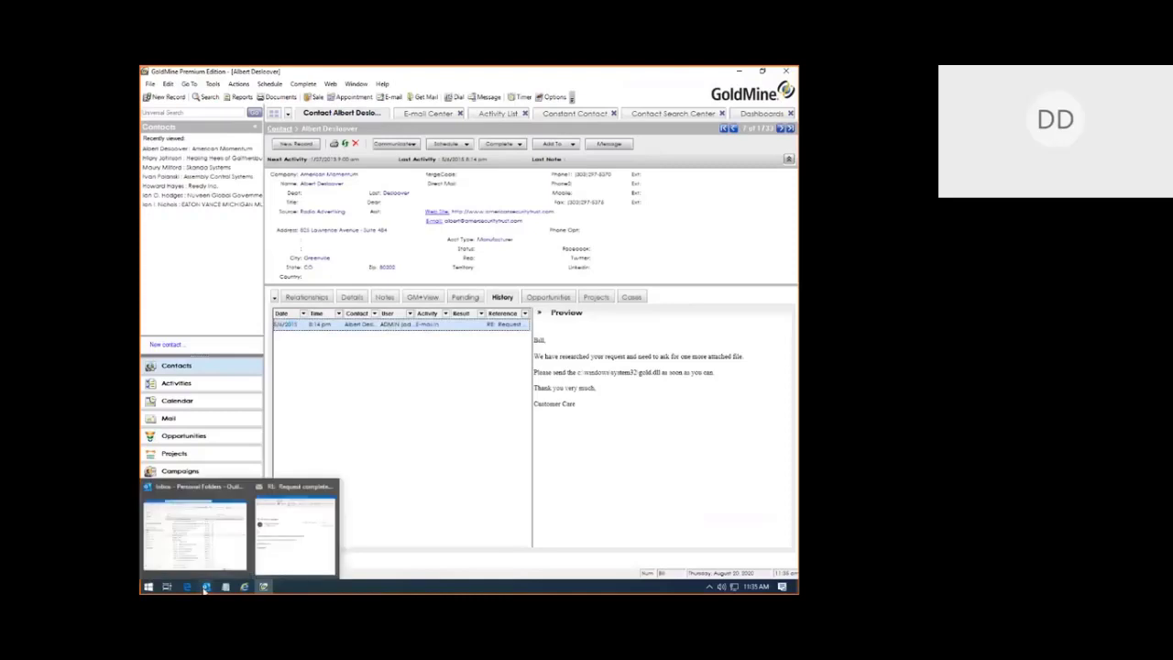
left_click(311, 550)
left_click(585, 88)
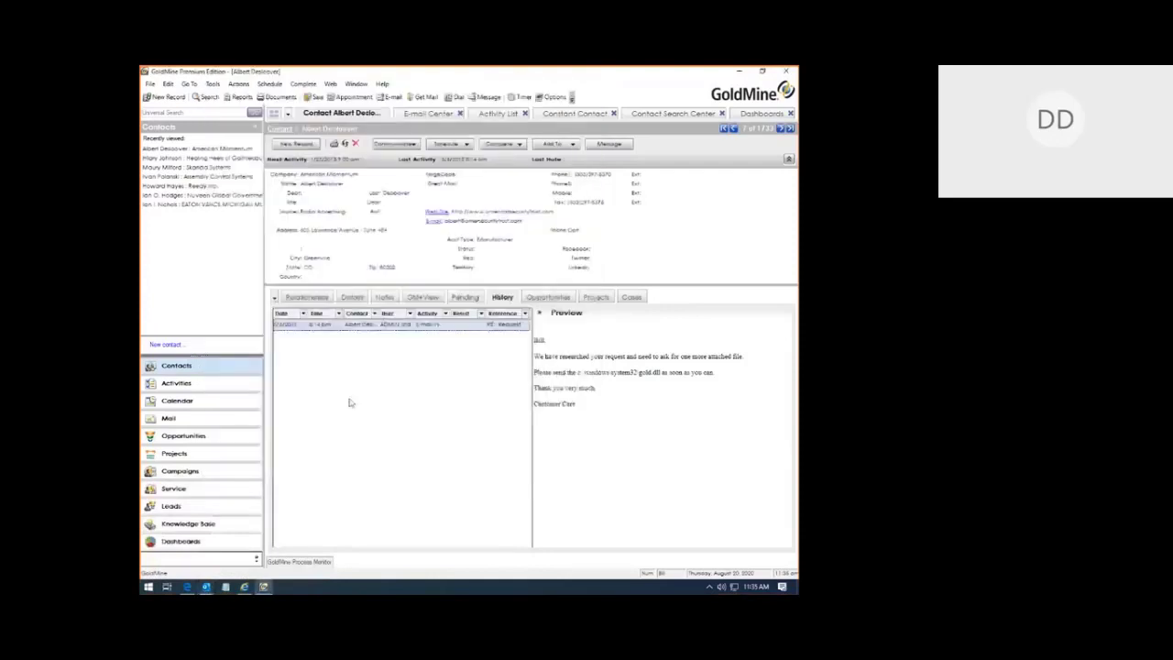
left_click(207, 588)
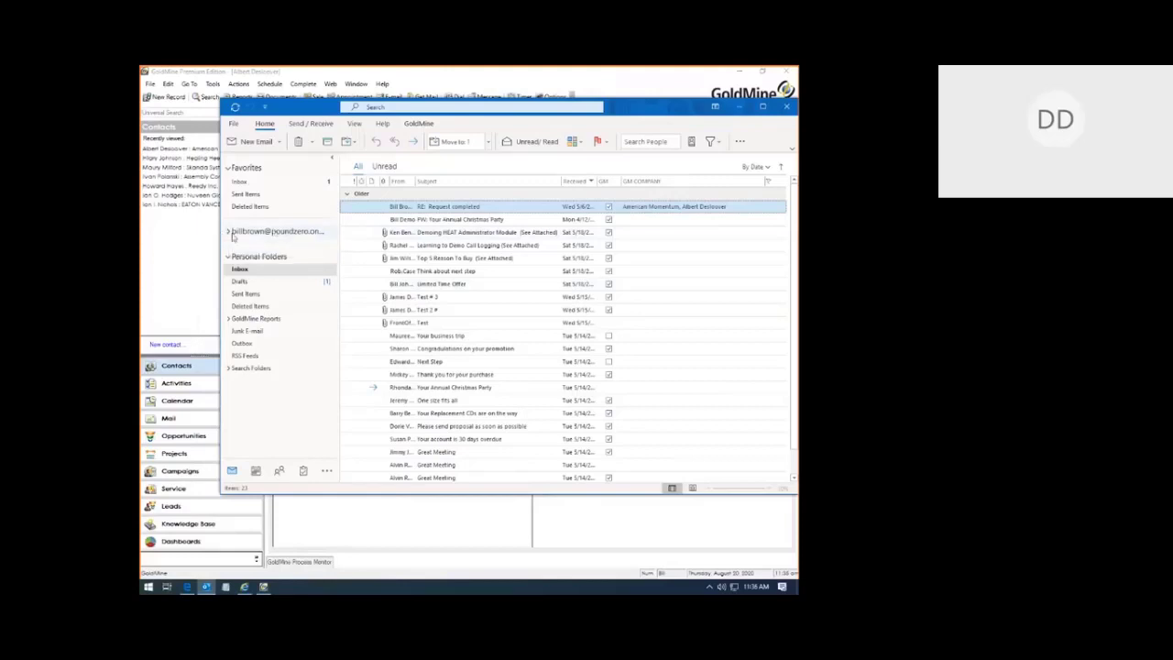
Step: In GoldMine's E-mail Center, open Account Properties for the Office 365 folder
left_click(188, 292)
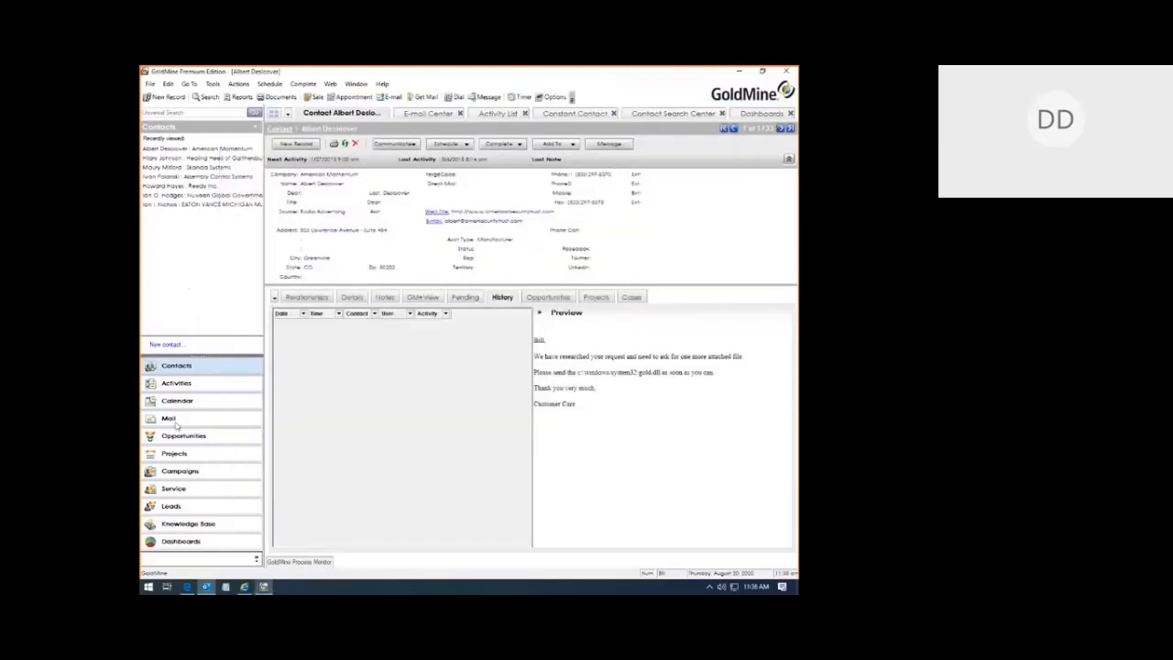
left_click(168, 419)
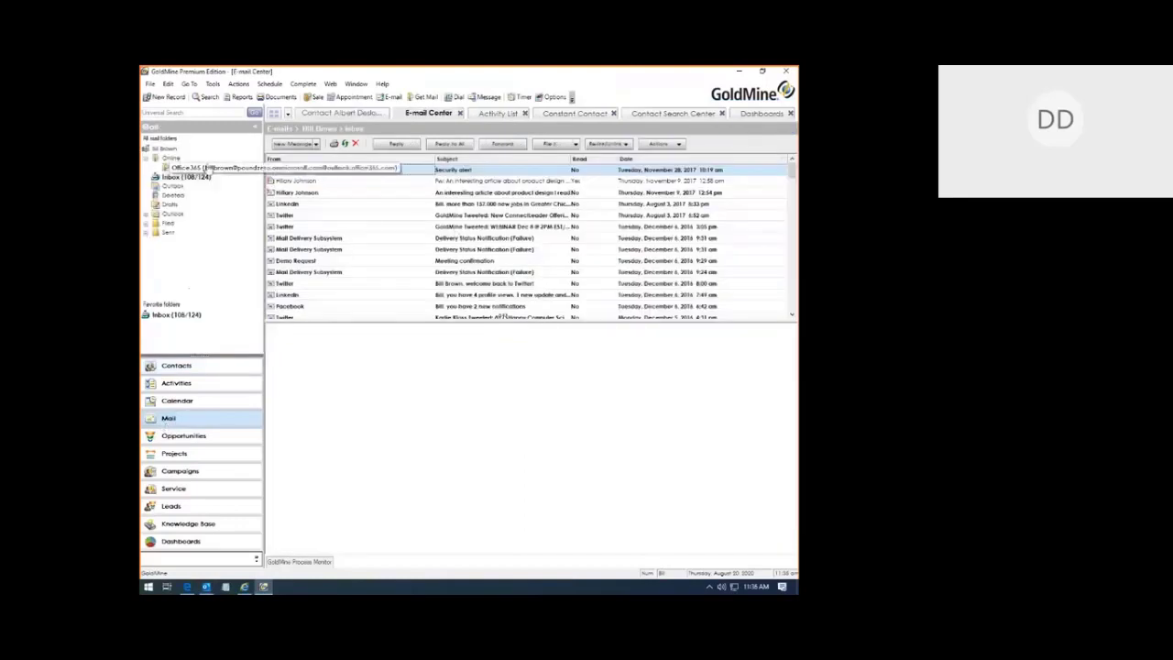
right_click(209, 168)
left_click(257, 200)
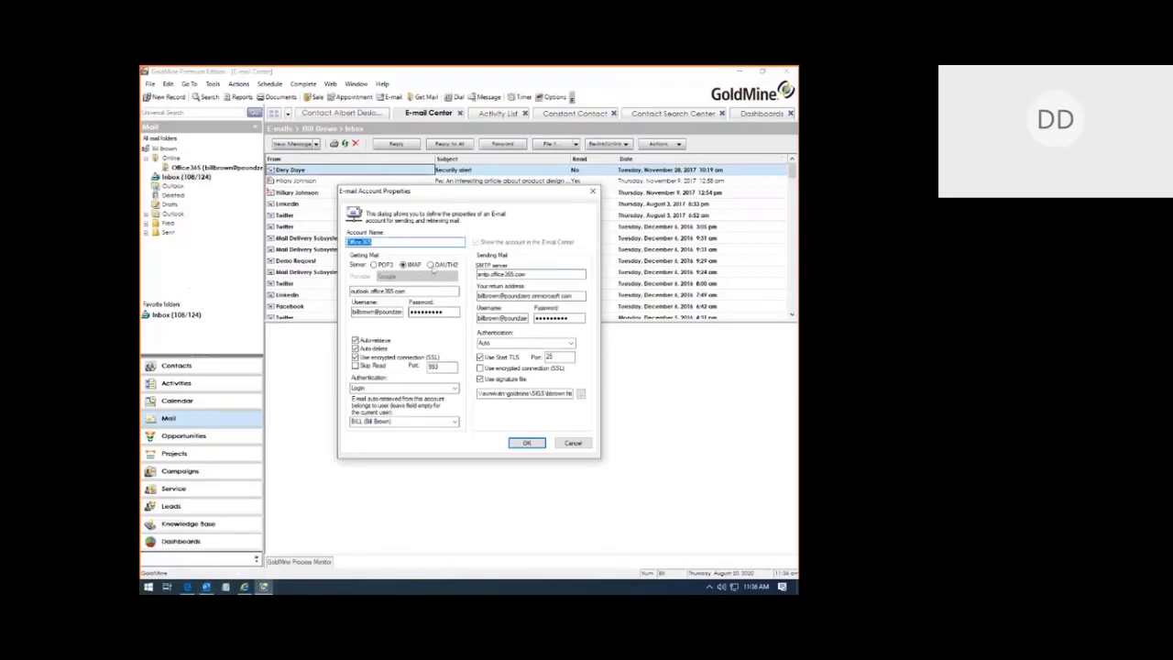
Step: Set the account to OAUTH2 with Office 365 Work or School and connect
left_click(430, 265)
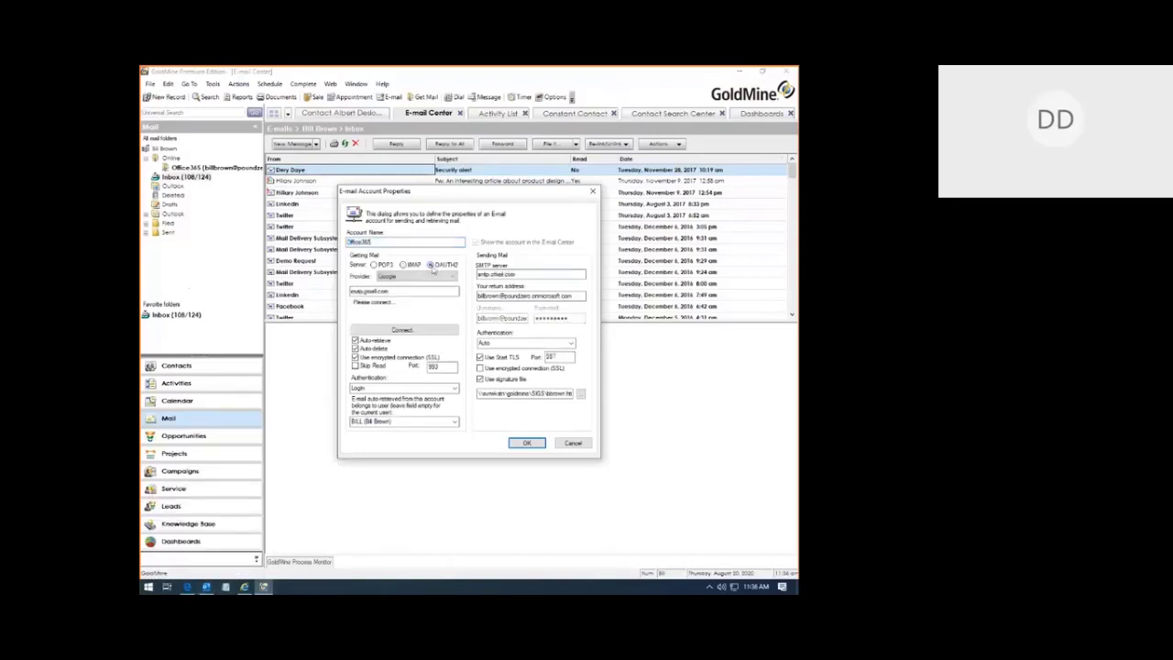
left_click(417, 275)
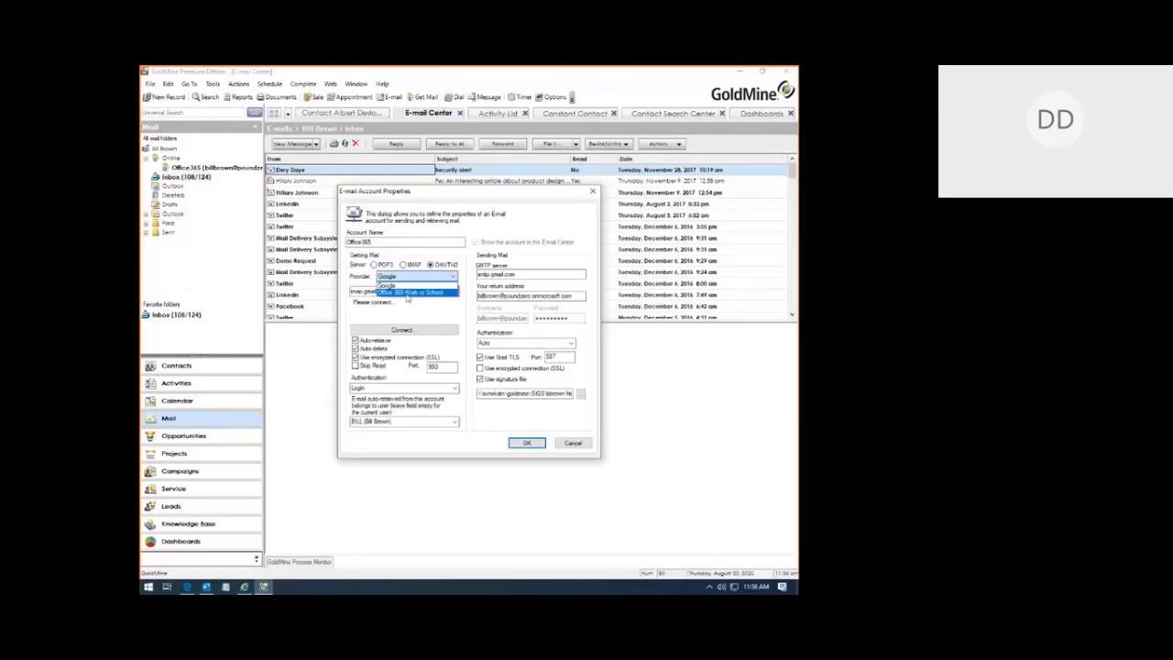
left_click(408, 292)
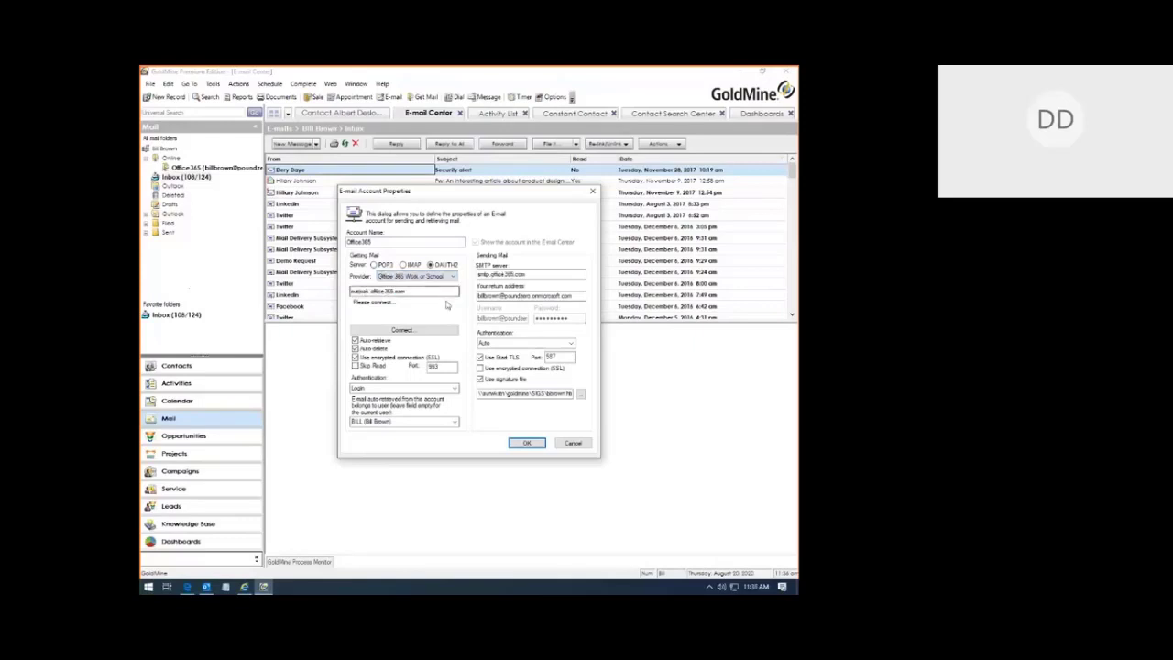
left_click(409, 333)
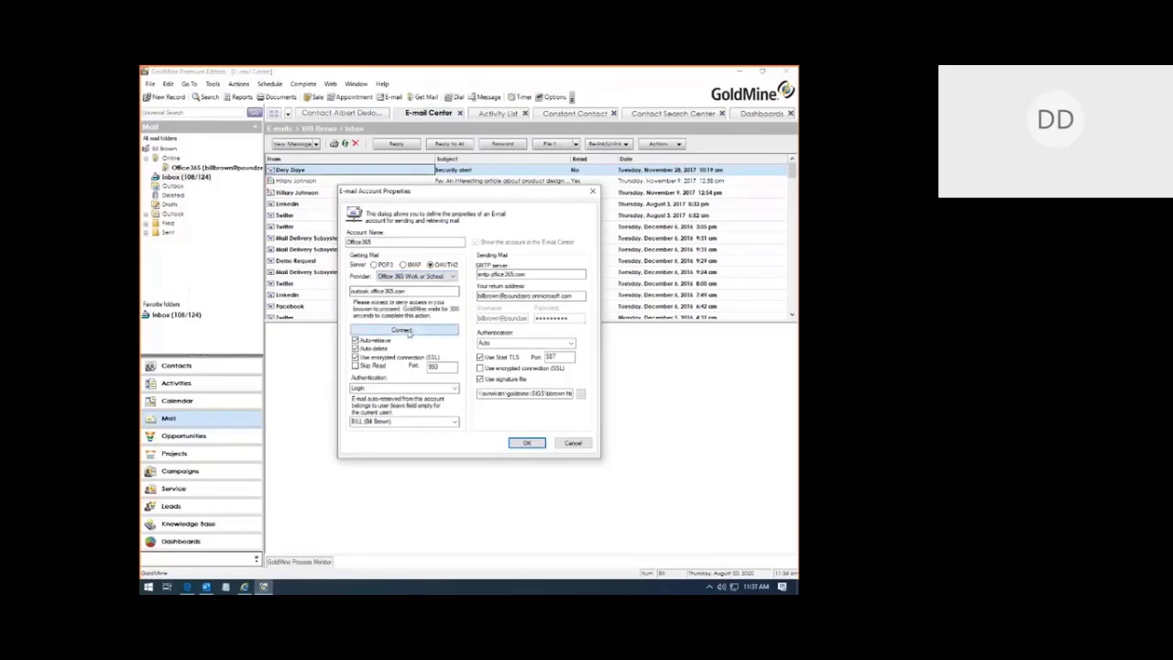
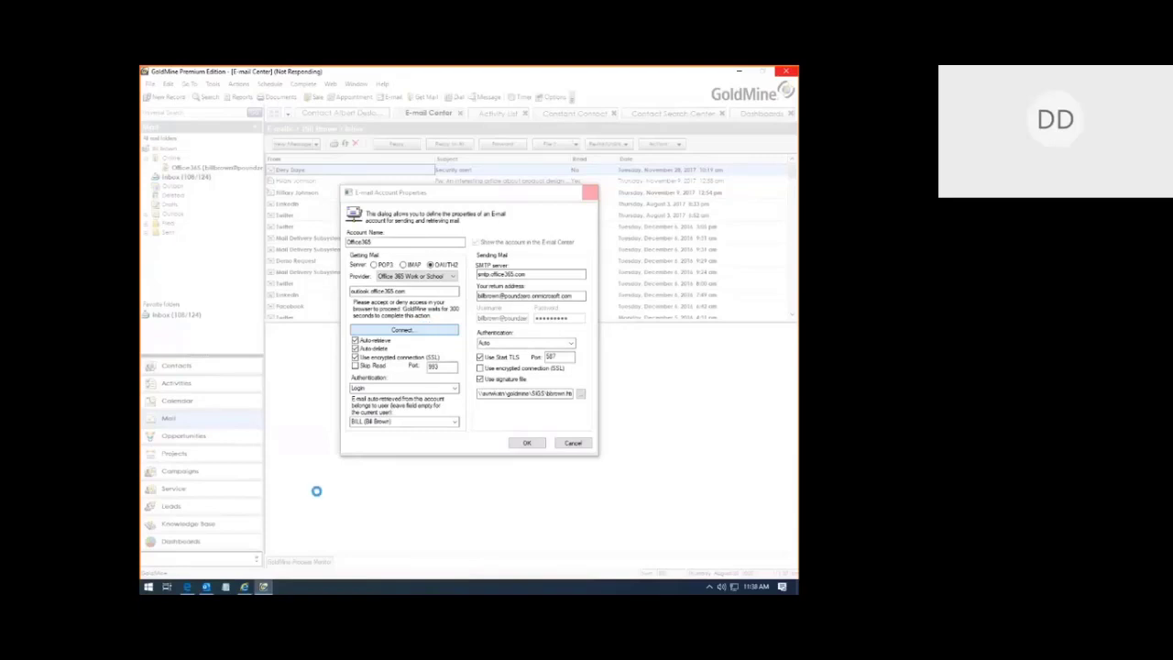
Step: Close the Outlook window and switch GoldMine to the E-mail Center Inbox (108/124)
left_click(207, 588)
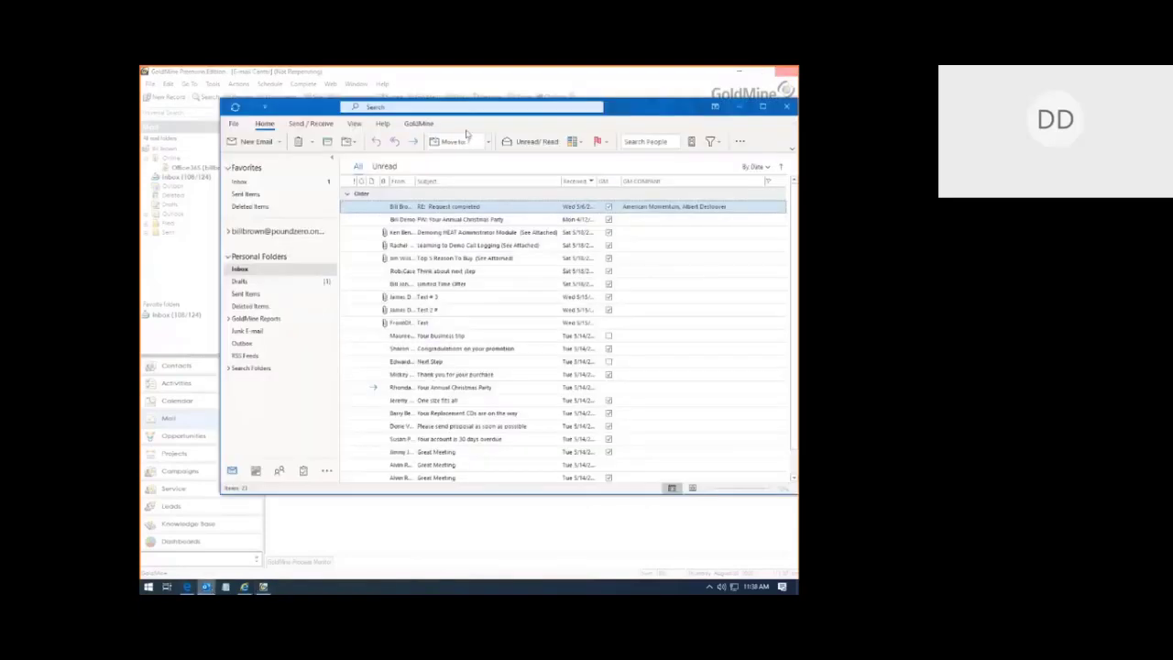
left_click(789, 108)
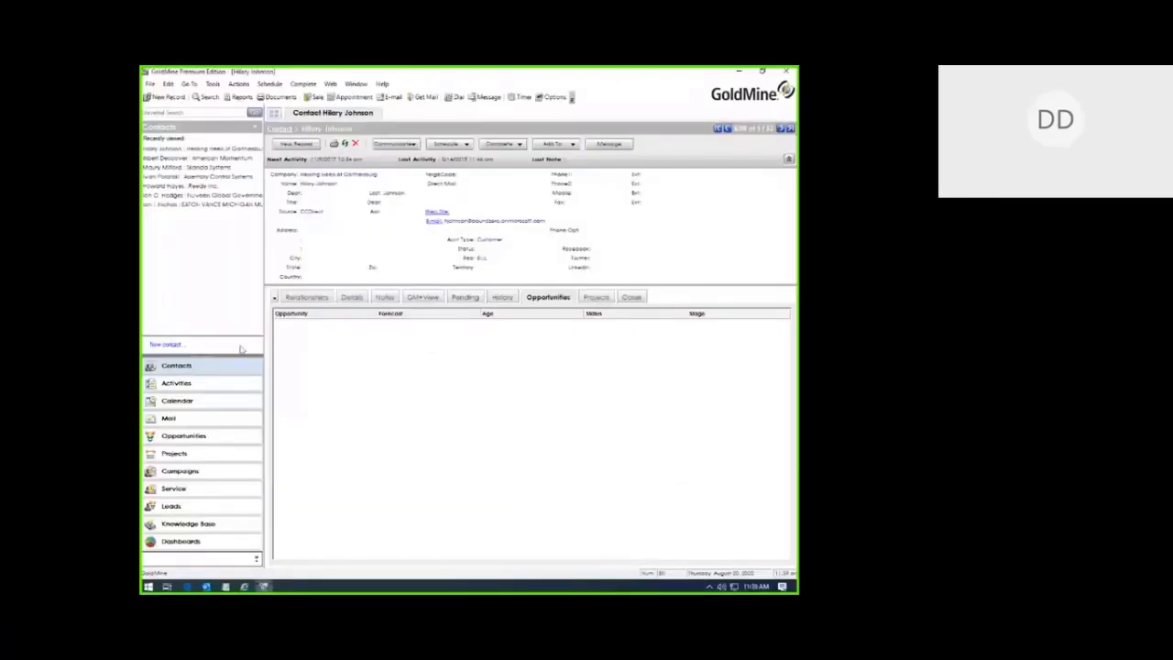
left_click(174, 418)
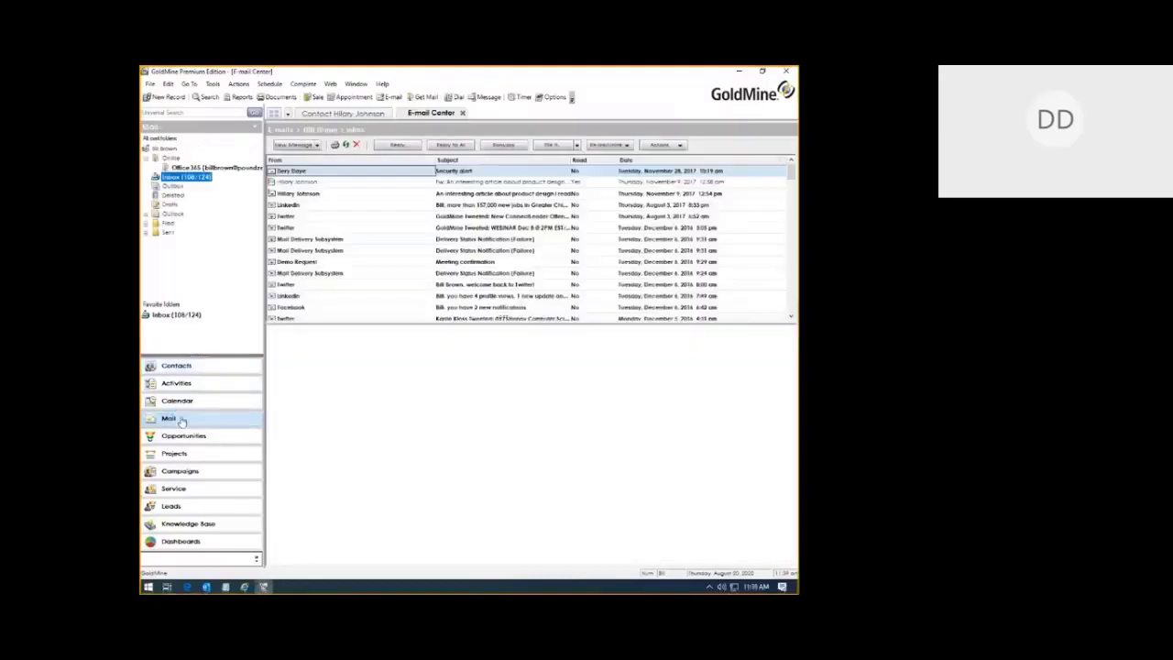
Step: From the top mail folder's E-mail Options, start a new e-mail account
right_click(172, 161)
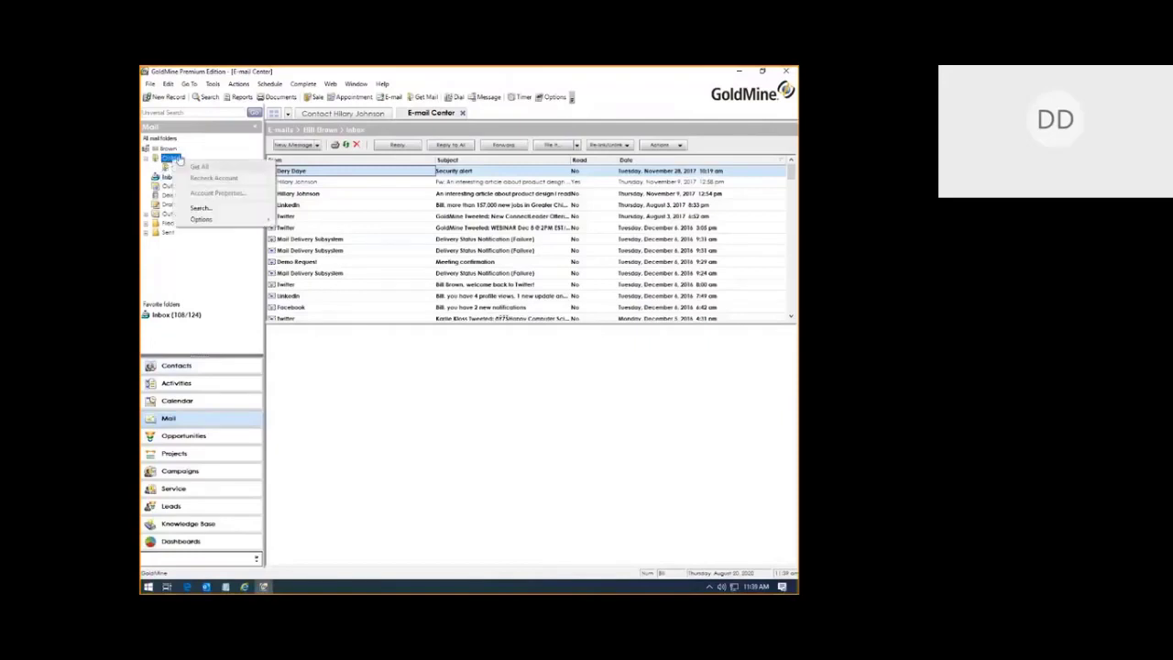
right_click(165, 149)
mouse_move(206, 208)
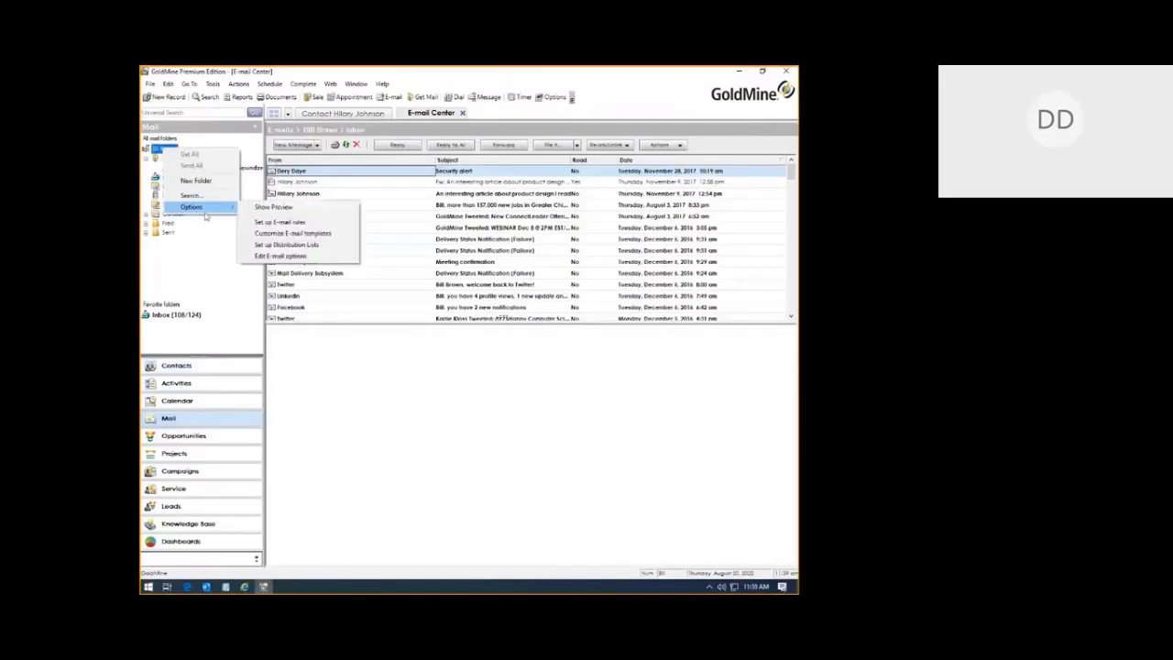
left_click(280, 256)
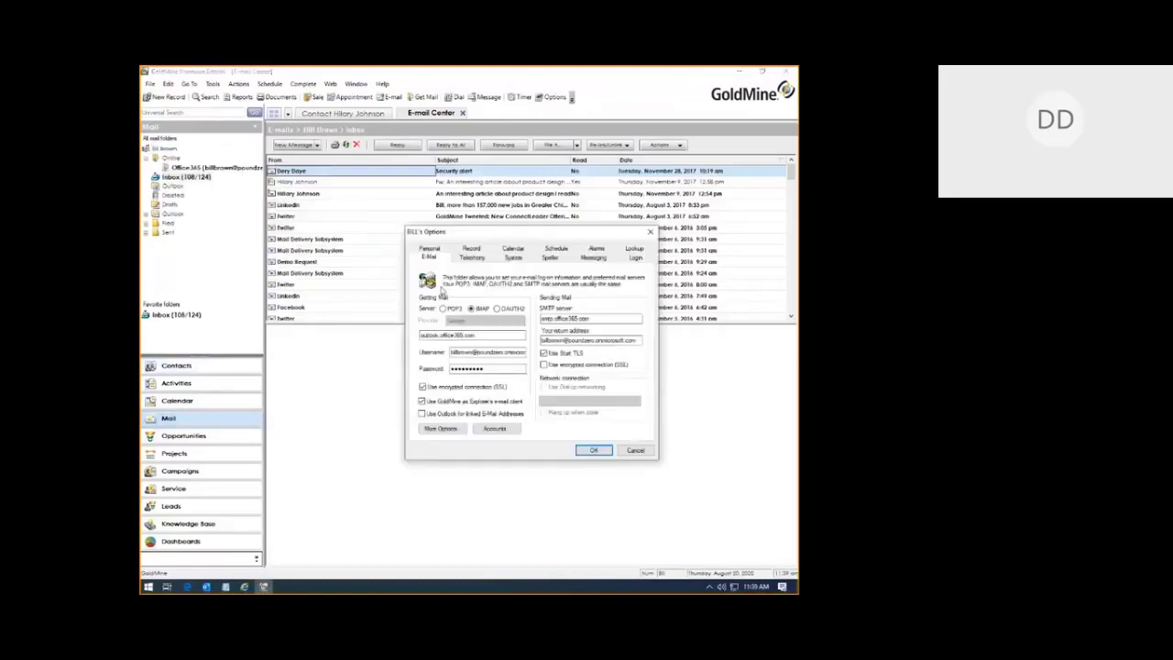
left_click(494, 427)
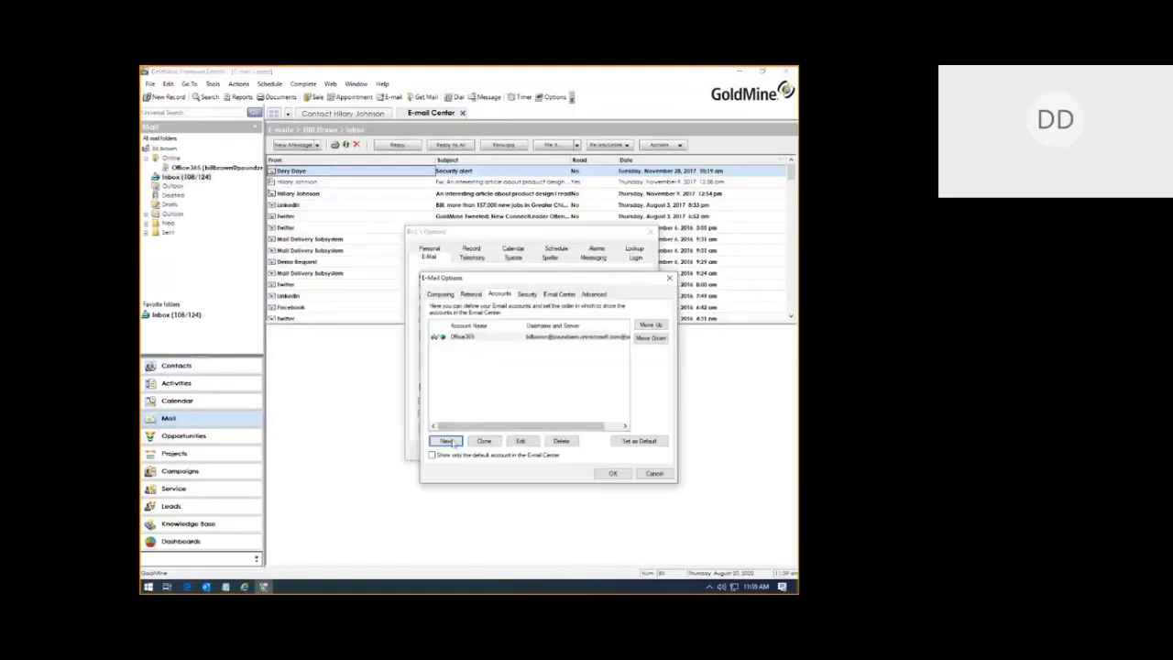
left_click(450, 442)
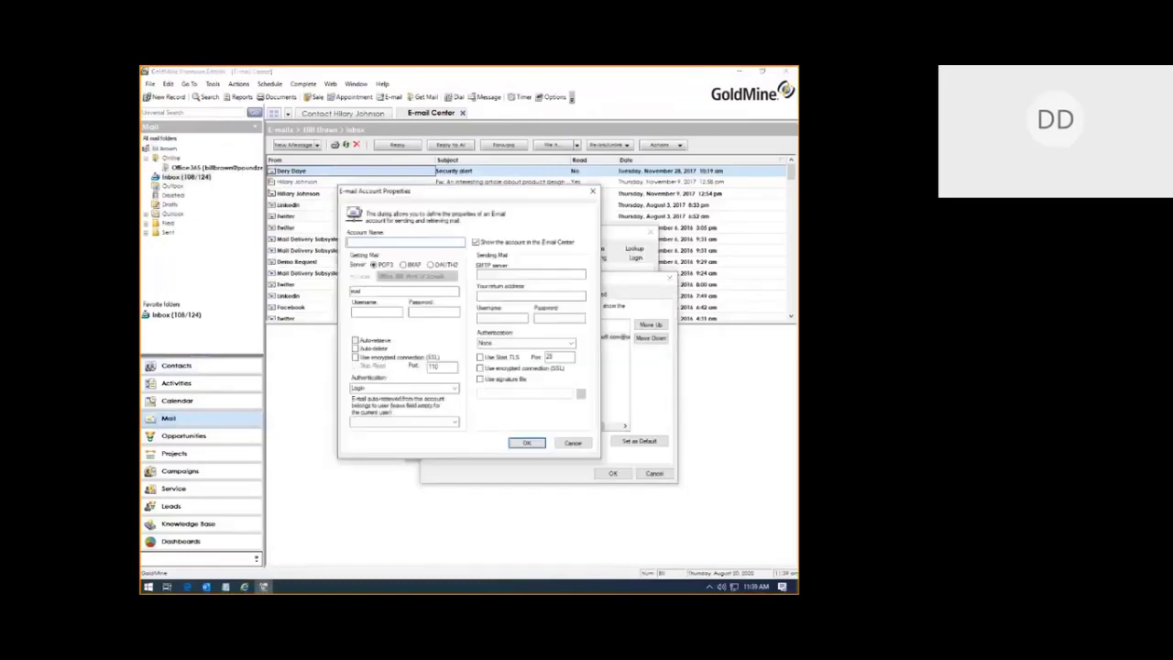
Step: Name the account Gmail, set it to OAUTH2 and connect through Google
type("Gmail")
left_click(446, 267)
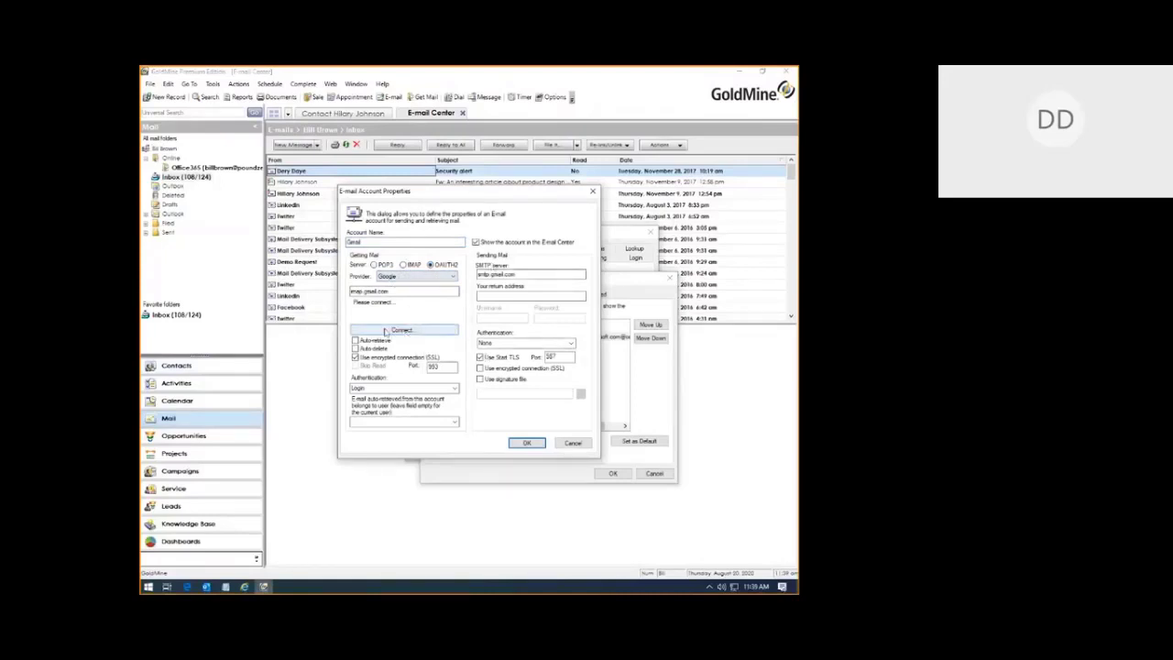
left_click(385, 332)
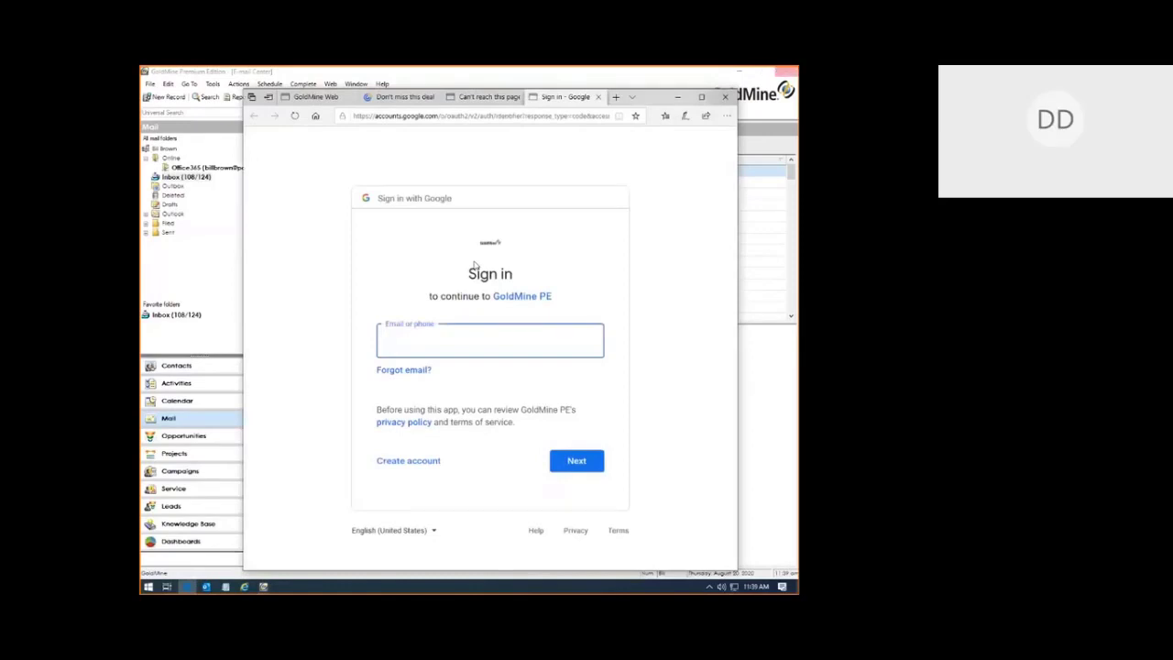
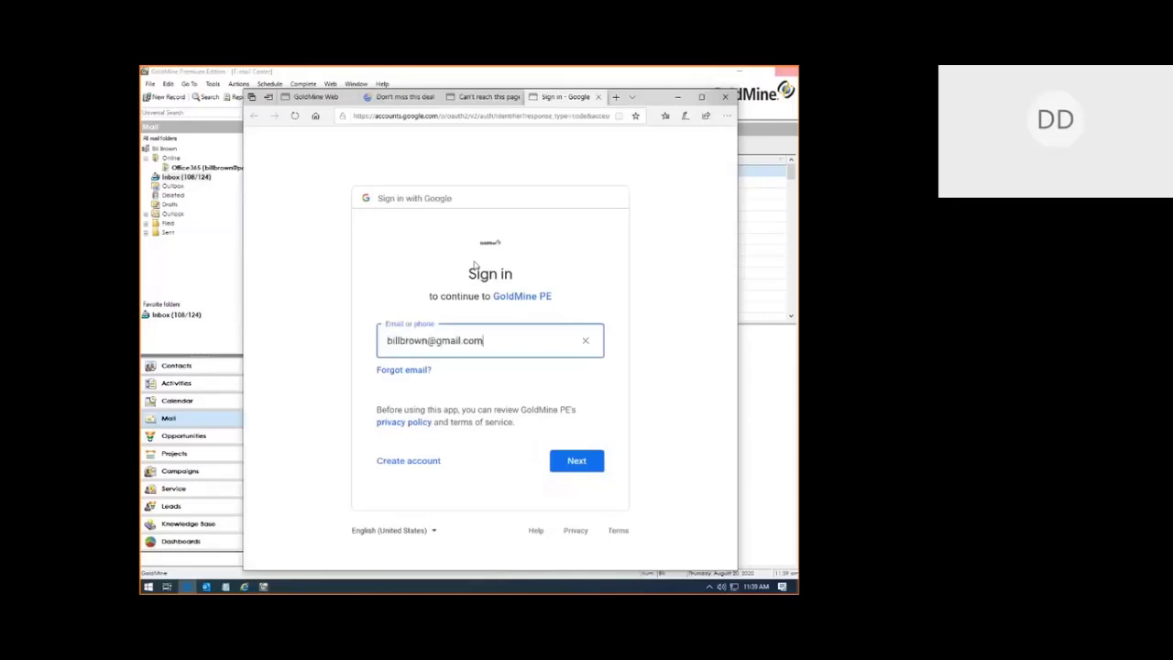
Step: Enter the Gmail address and the account password on Google's sign-in page
left_click(582, 461)
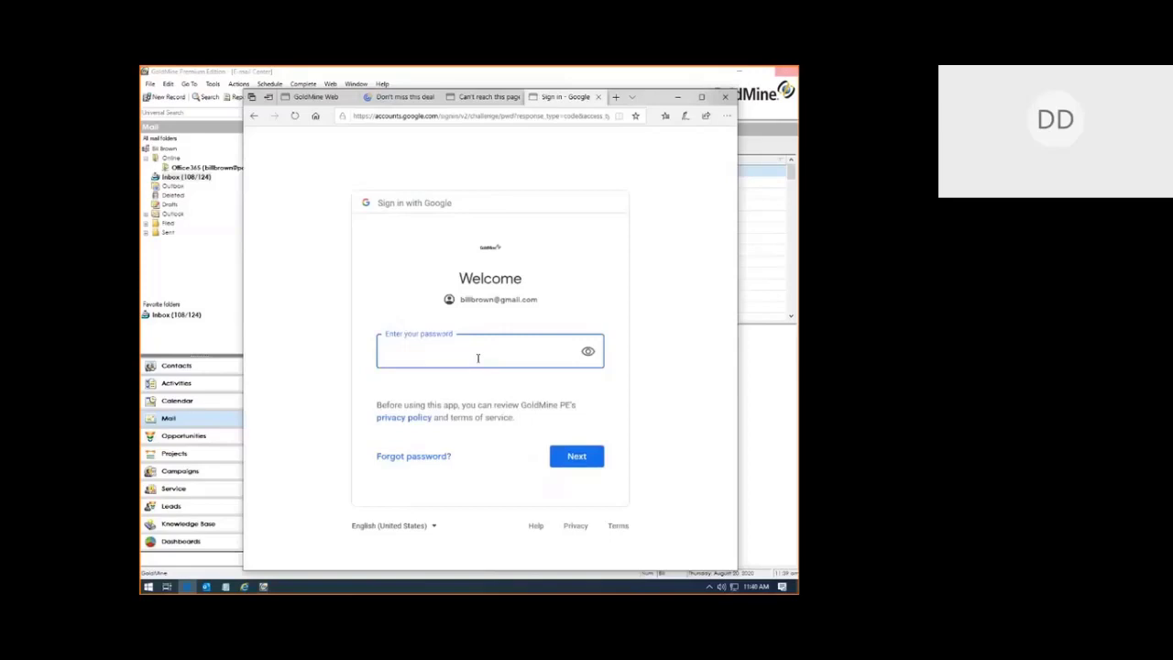
type("*********")
key("Return")
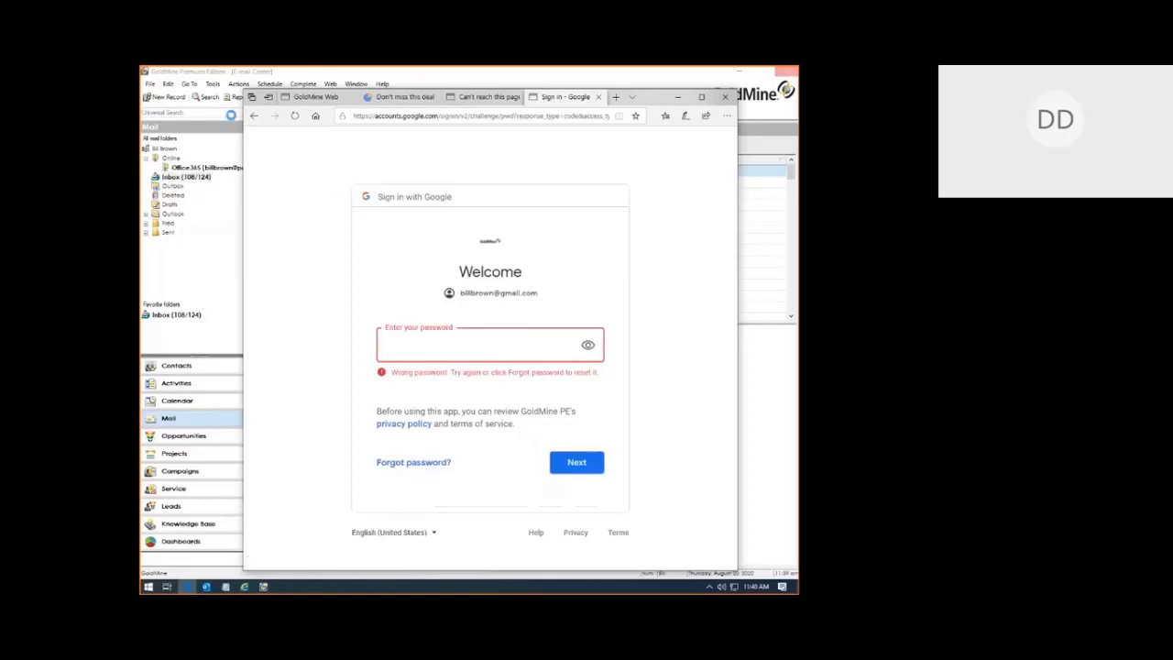
Step: Correct the mistyped Gmail address, then re-enter the password and continue
left_click(253, 116)
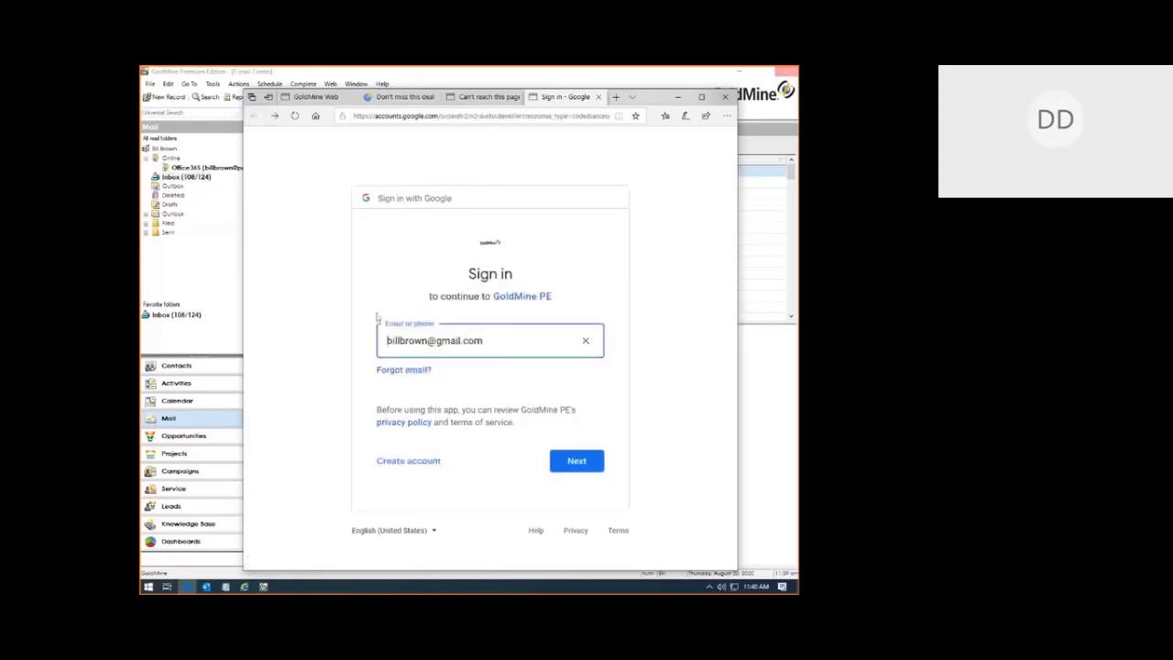
type("gm")
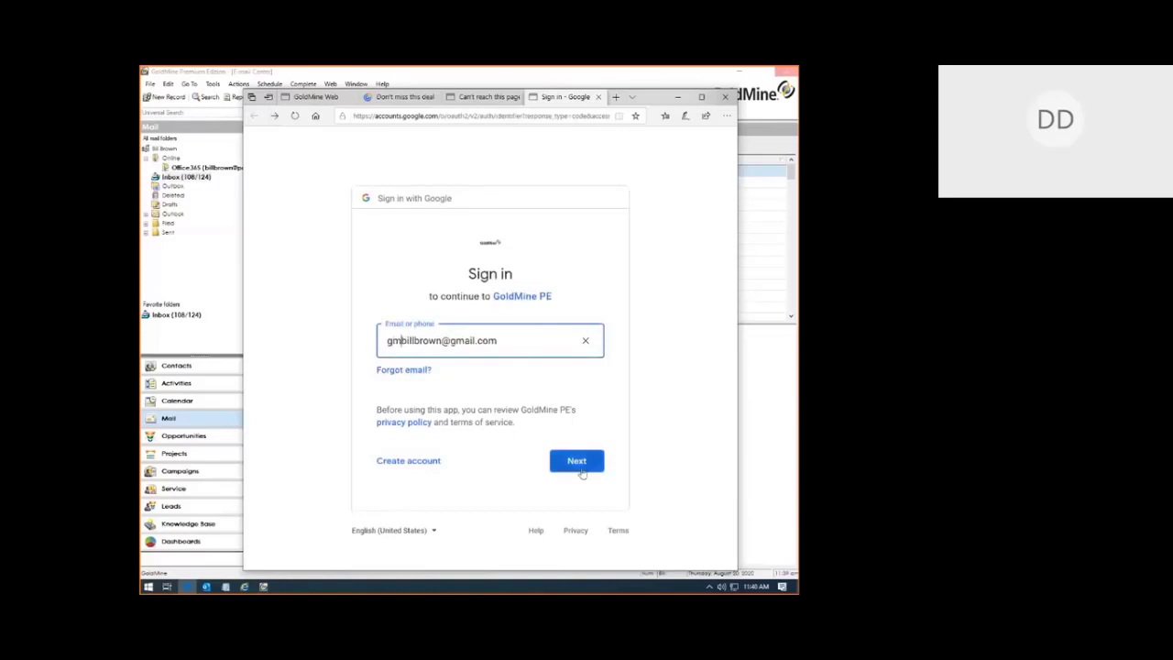
left_click(581, 471)
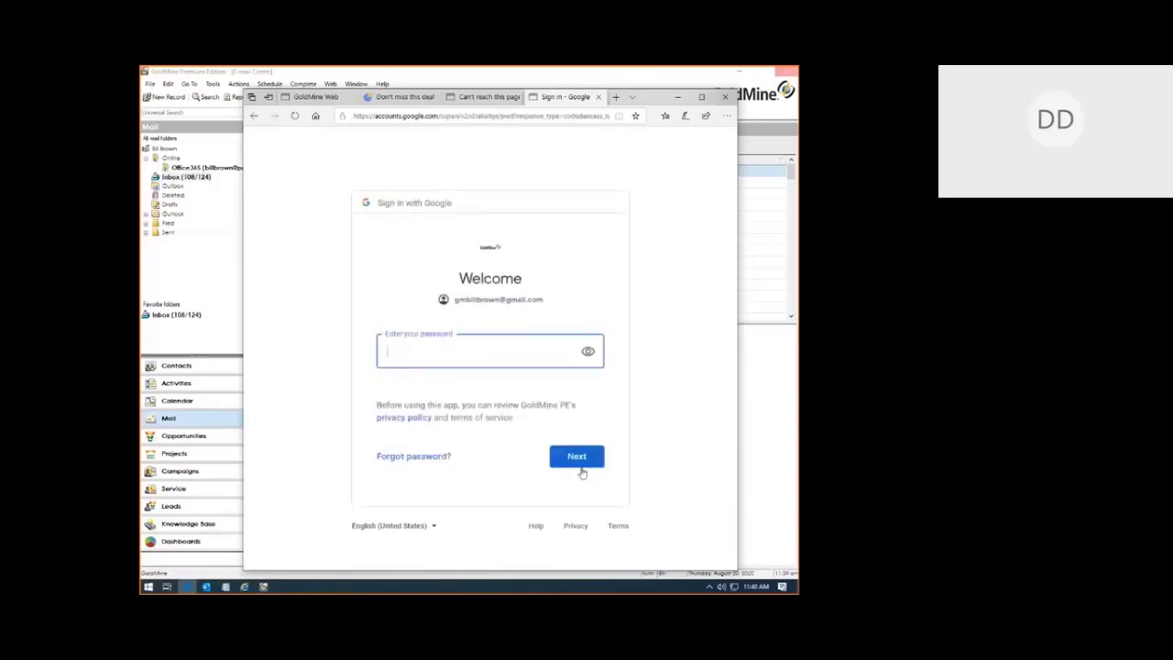
type("*********")
left_click(581, 471)
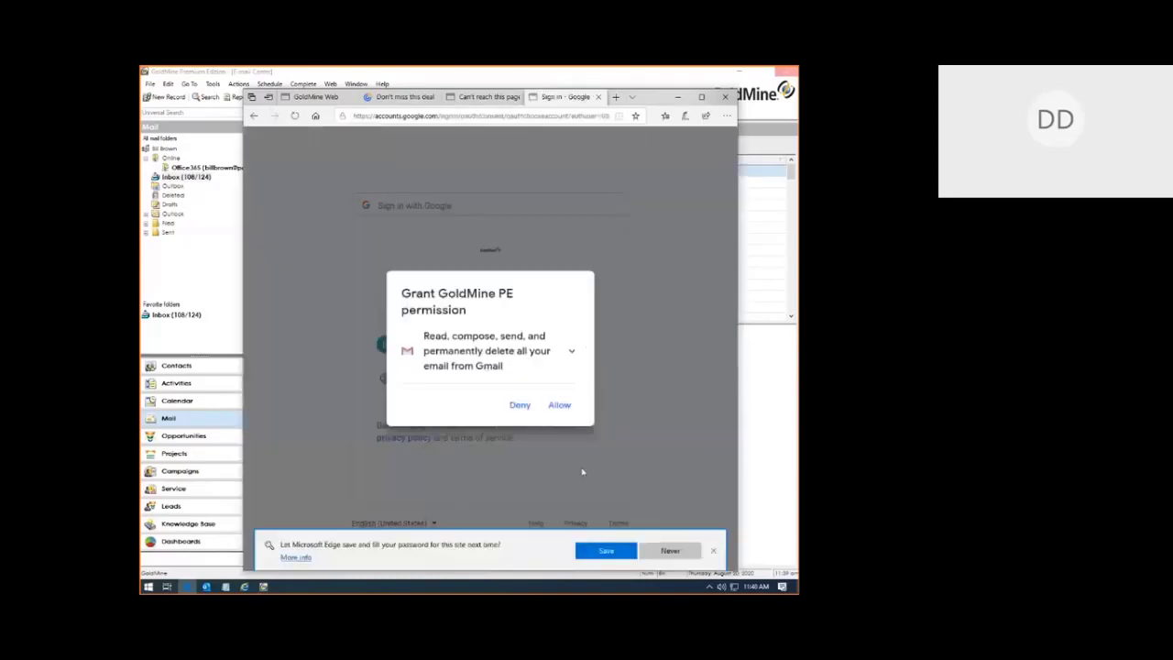
Step: Grant GoldMine PE read, compose, send and delete Gmail access, then close the leftover tabs
left_click(555, 410)
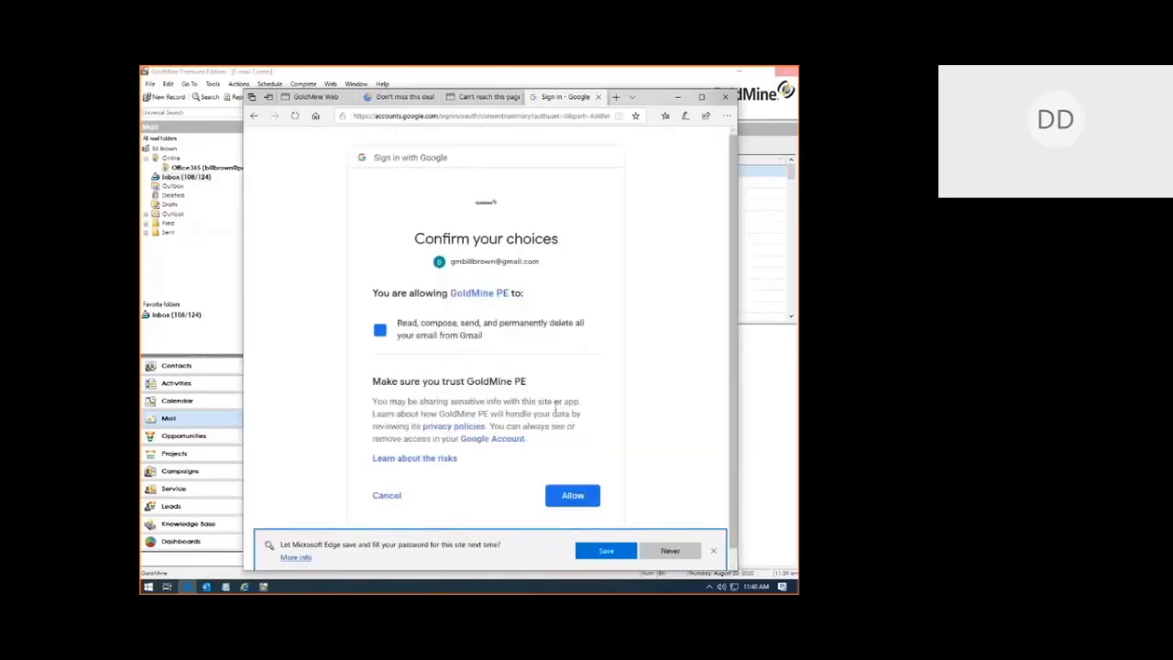
left_click(499, 332)
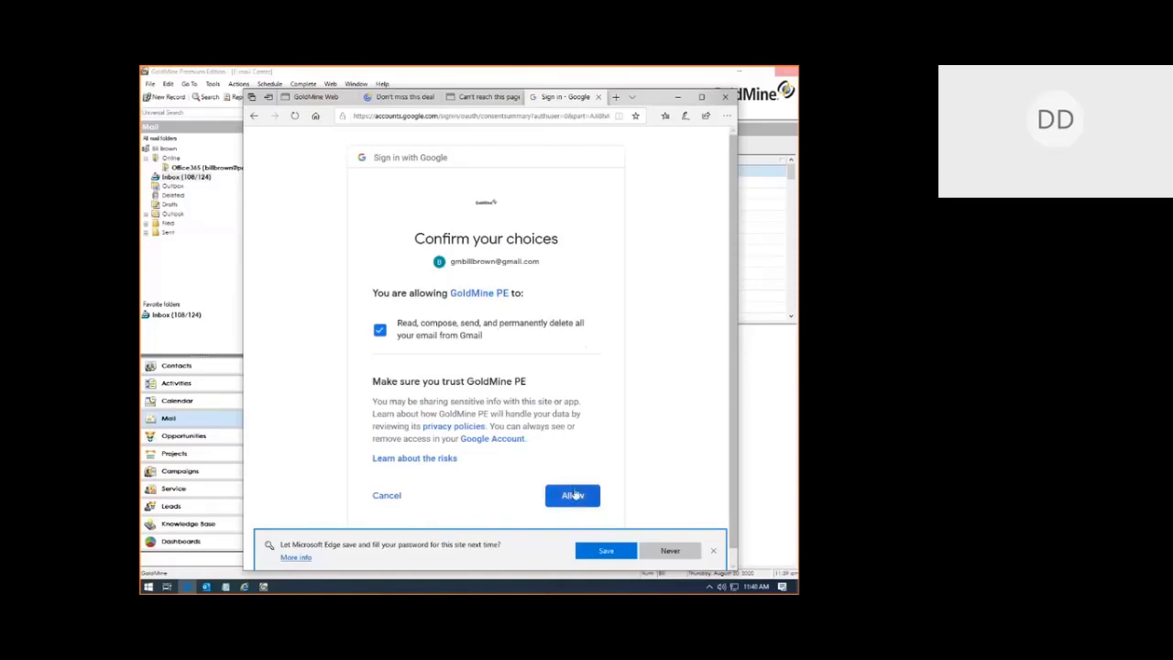
left_click(572, 495)
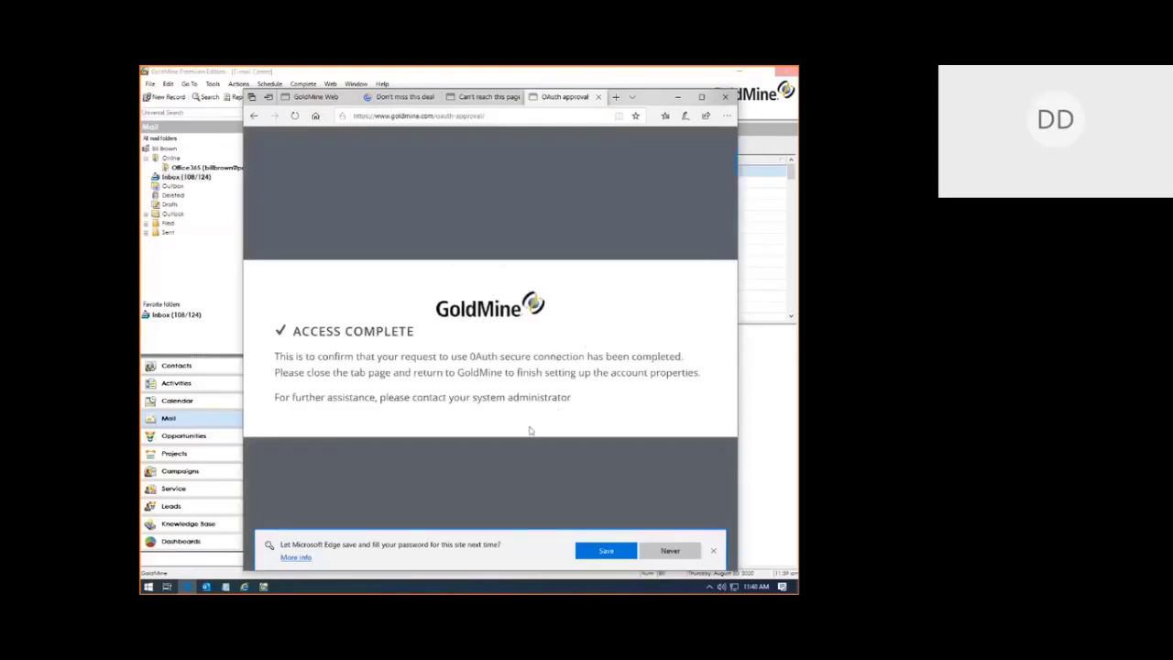
left_click(596, 98)
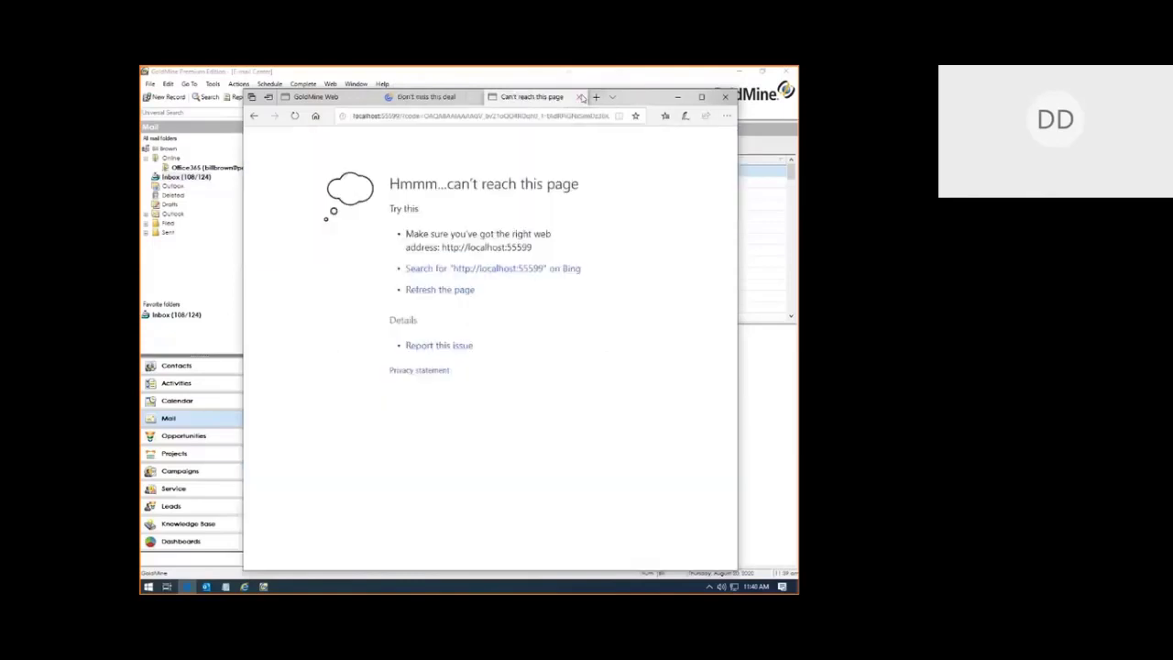
left_click(581, 98)
Step: Save the Gmail account, view its inbox, and bring the GoldMine Add-Ons page forward
left_click(198, 281)
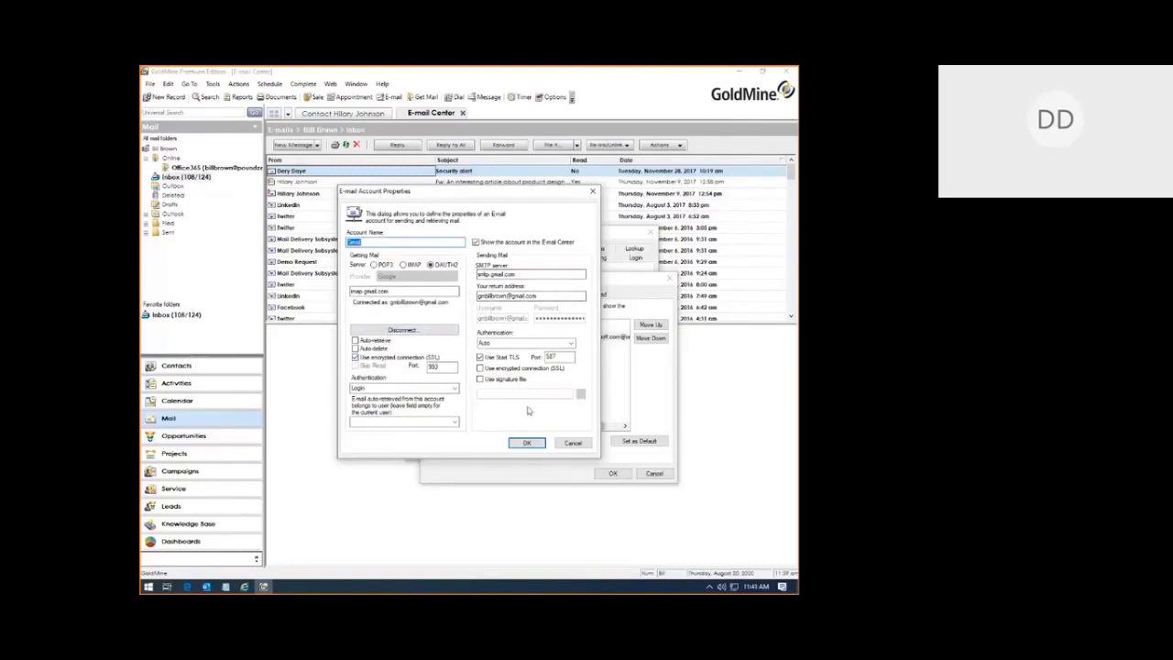
left_click(527, 443)
left_click(610, 472)
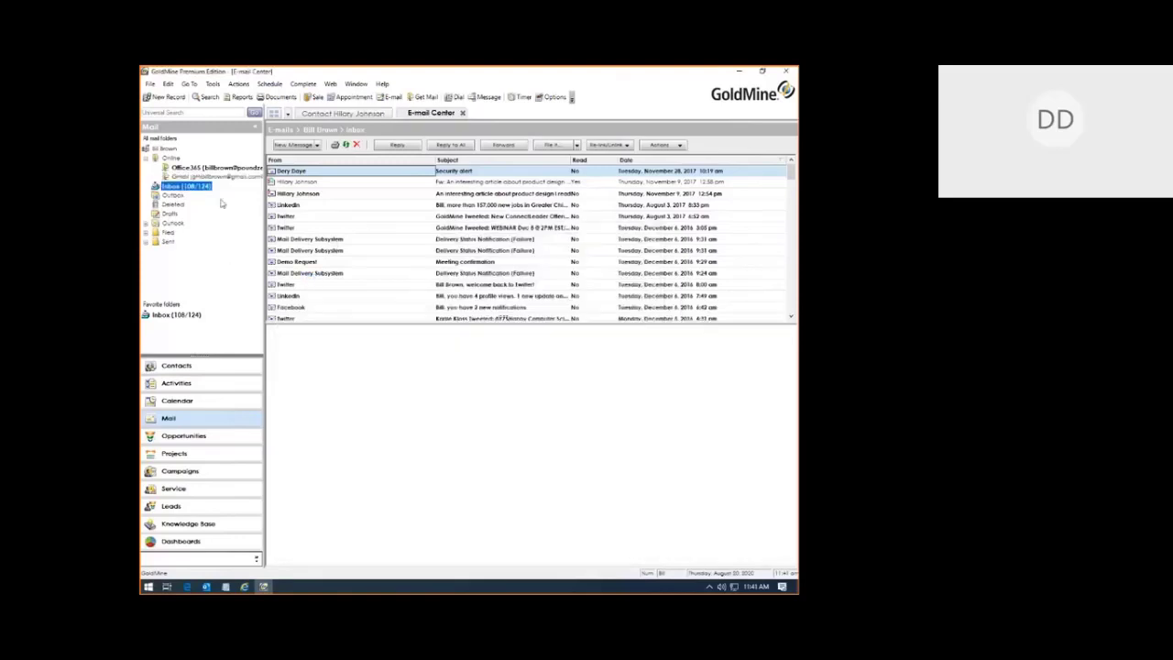
left_click(198, 179)
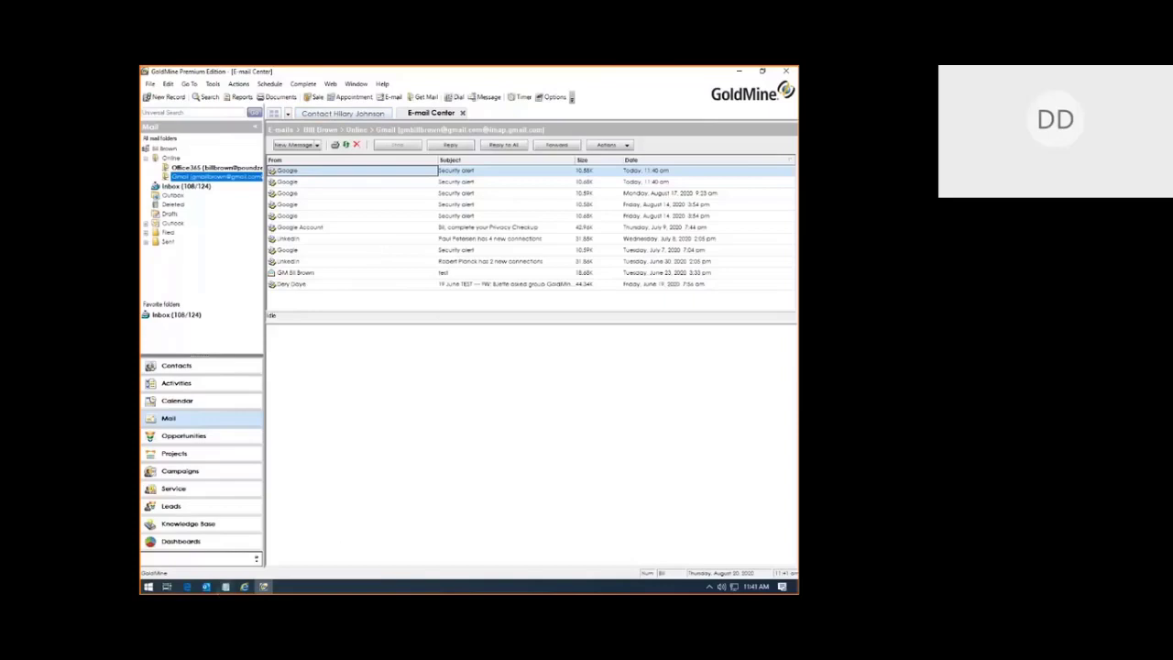
left_click(245, 587)
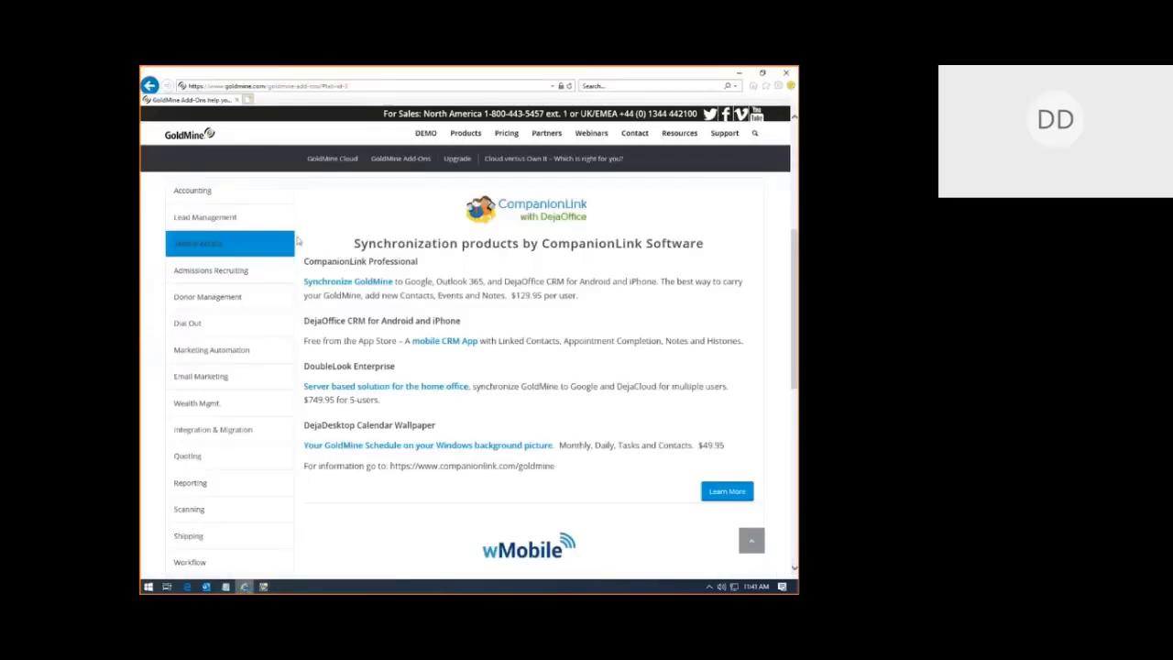
Step: Close the Halloween deal tab and maximize the browser on the GoldMine Web sign-in page
left_click(187, 588)
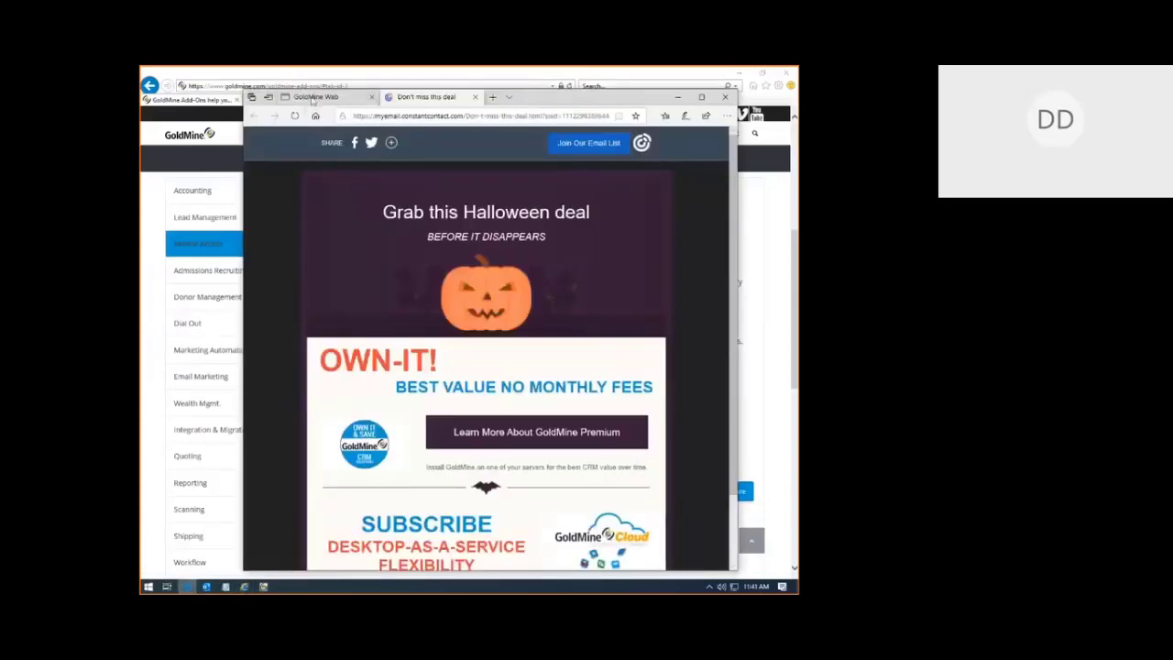
left_click(316, 96)
left_click(480, 98)
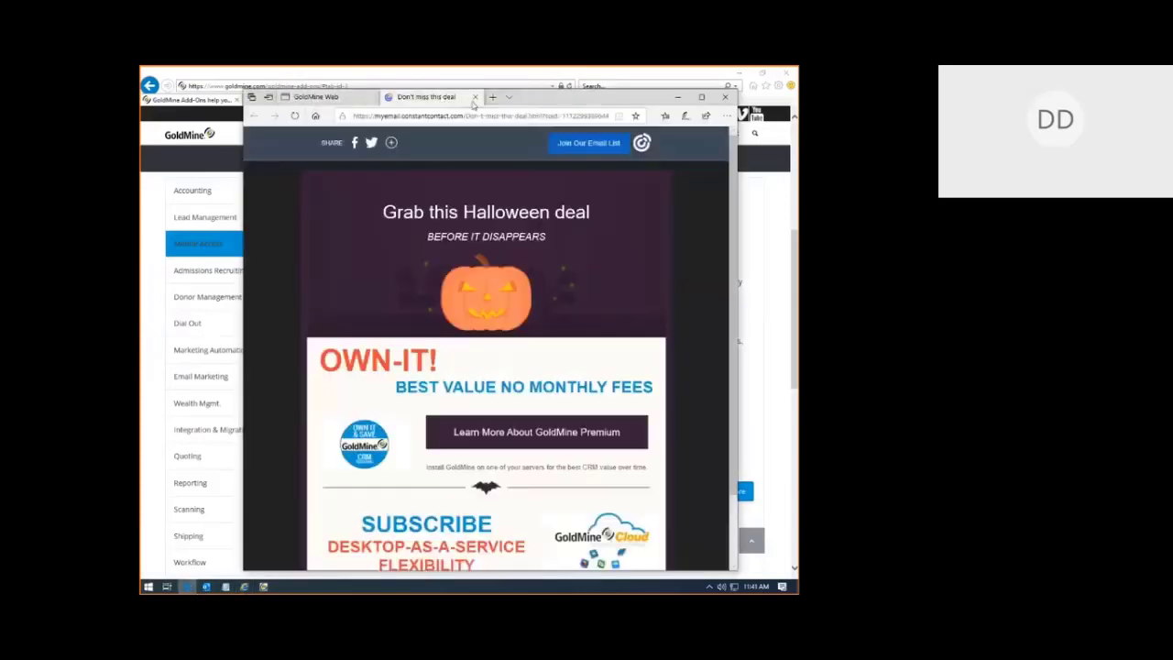
left_click(476, 97)
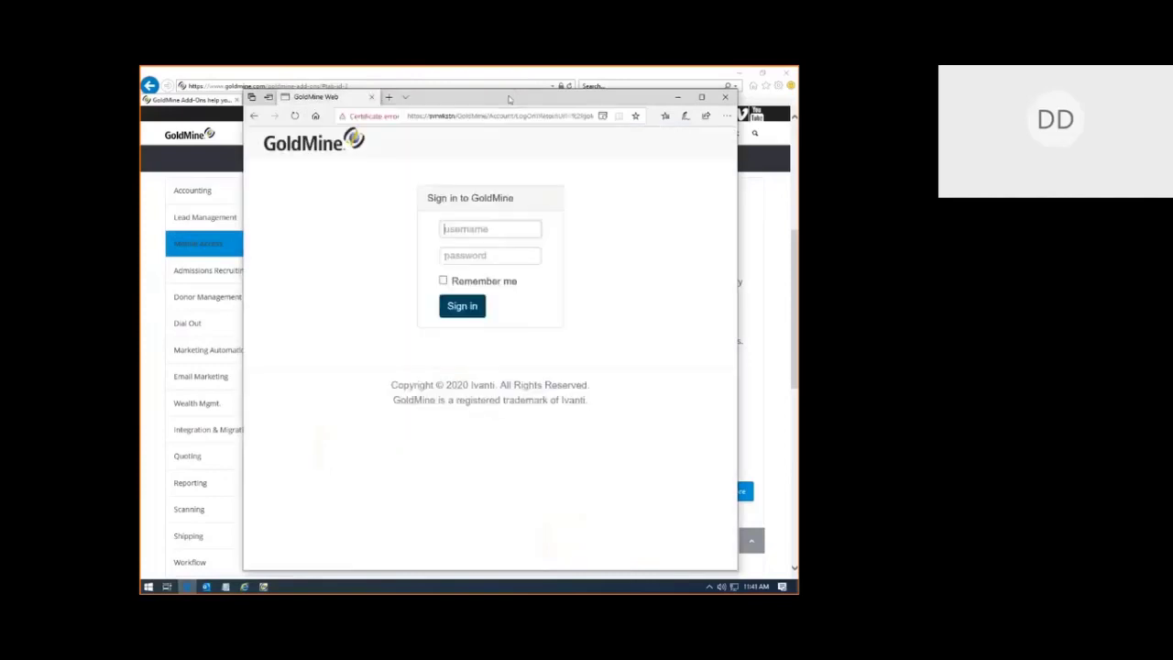
double_click(510, 98)
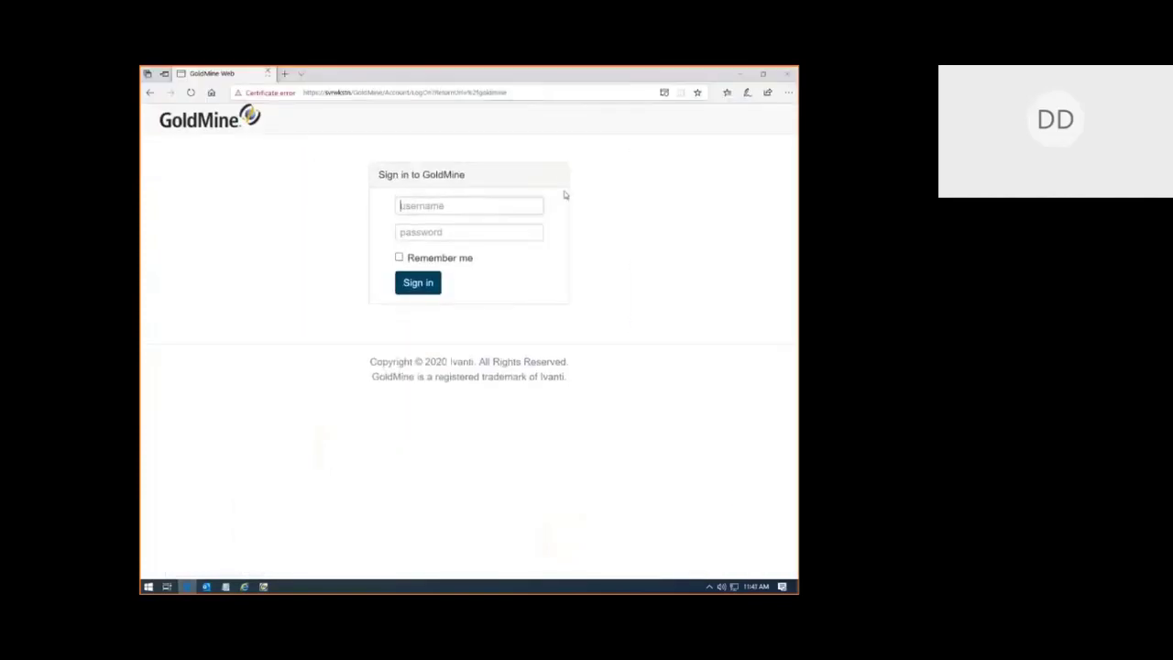
Step: Sign in to GoldMine Web with the username and password, declining to save the password
left_click(461, 199)
type("janice")
key("Tab")
type("•••••••••")
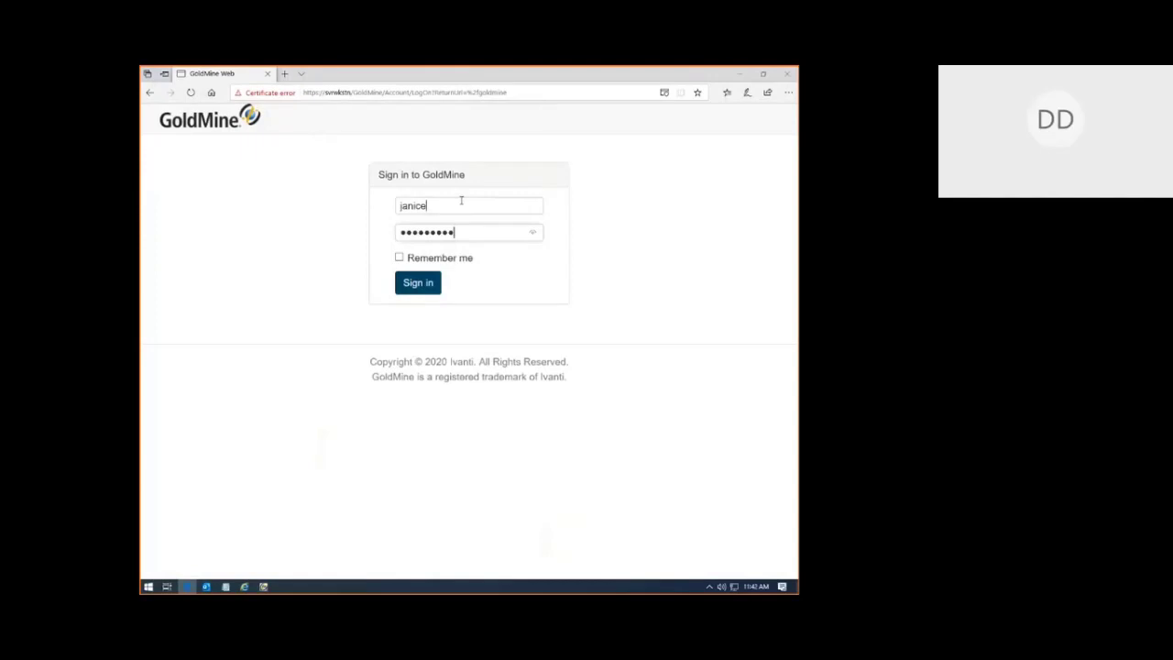
left_click(418, 282)
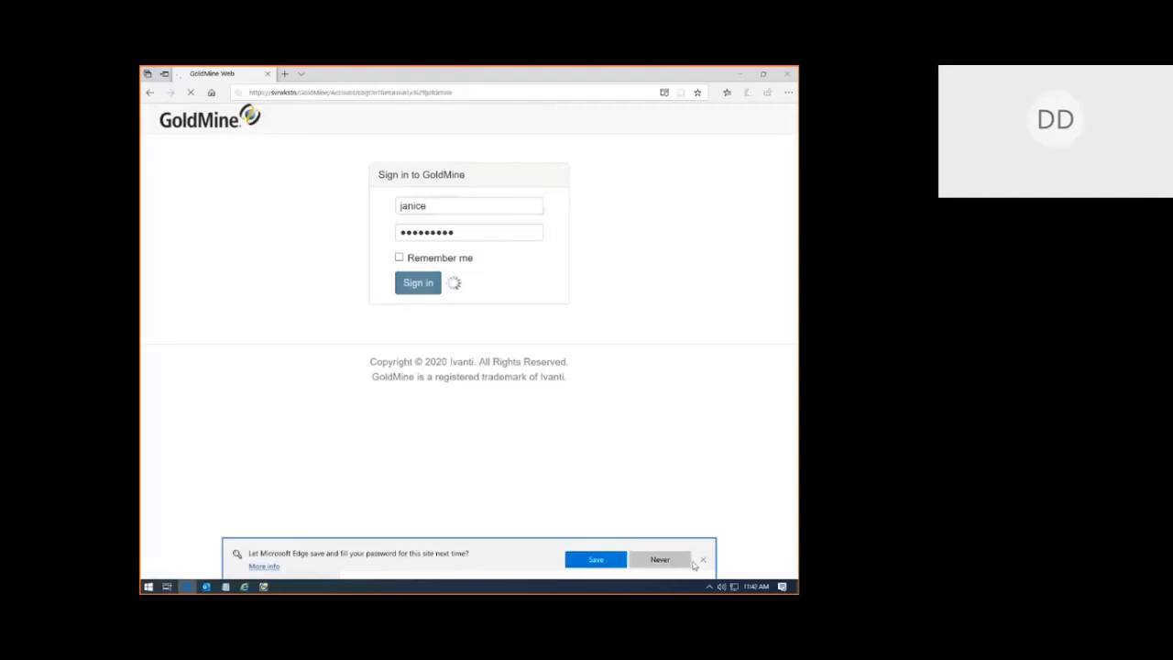
left_click(704, 560)
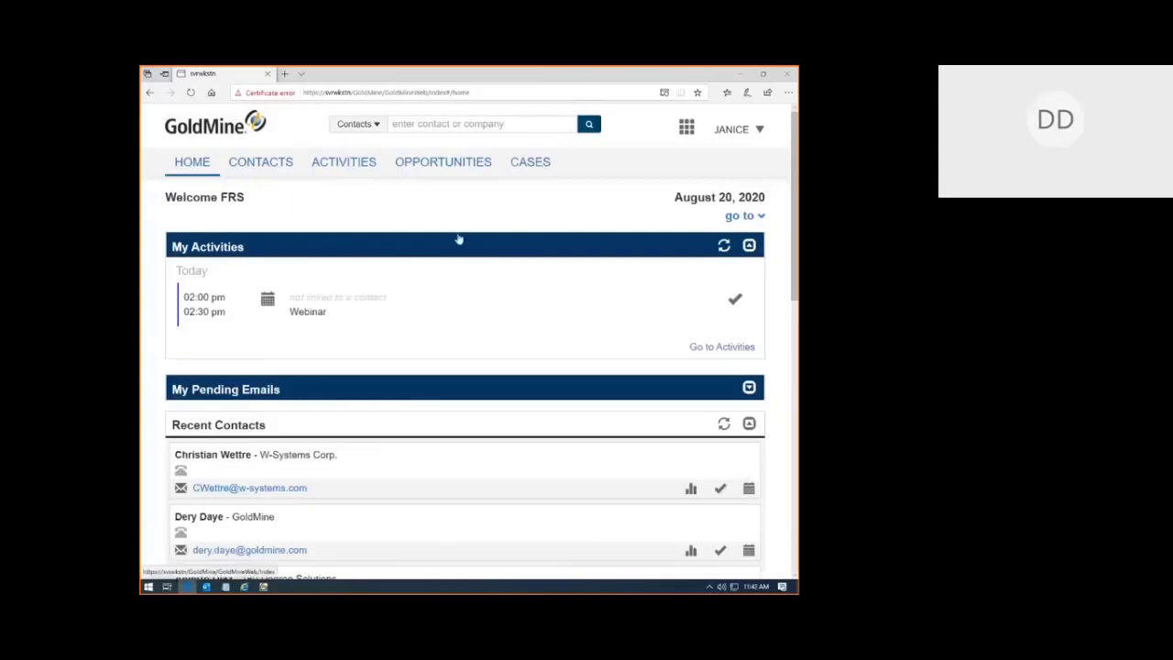
Step: Shrink the browser to phone width and open GoldMine Web's compact navigation menu
double_click(609, 77)
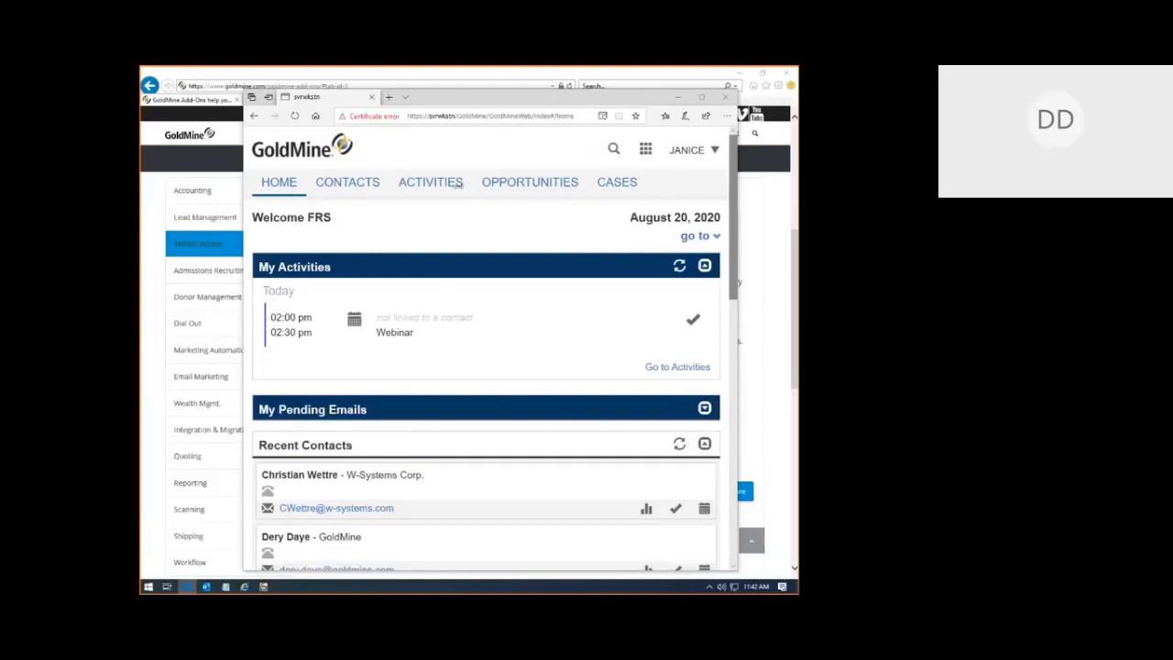
left_click_drag(458, 184, 457, 186)
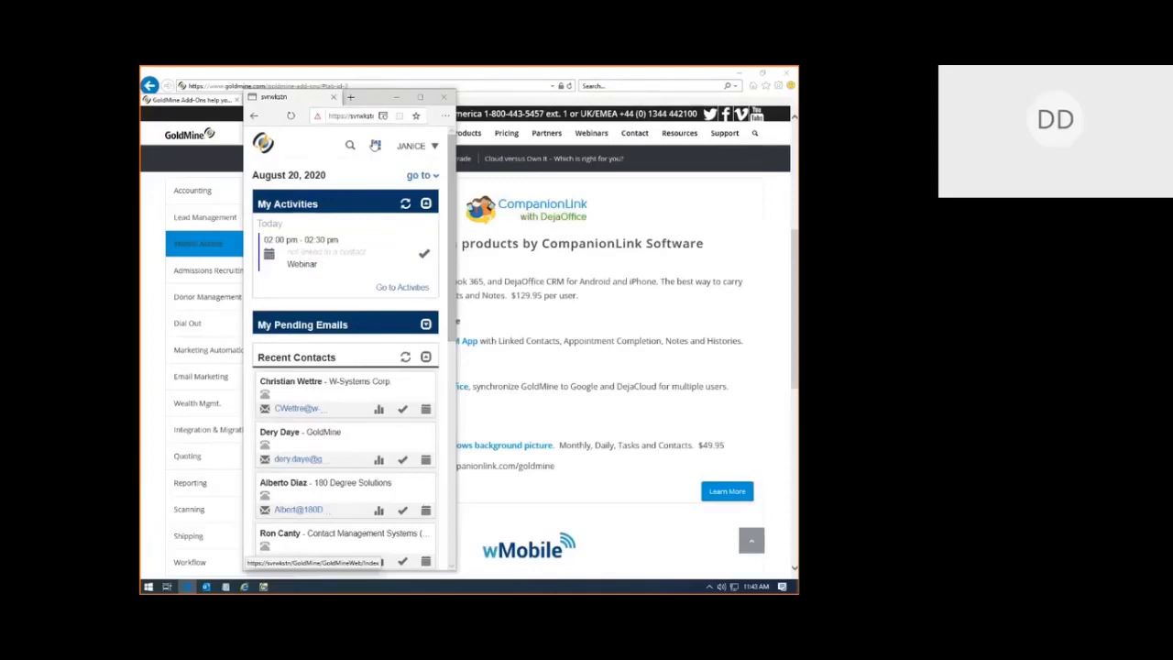
left_click(375, 146)
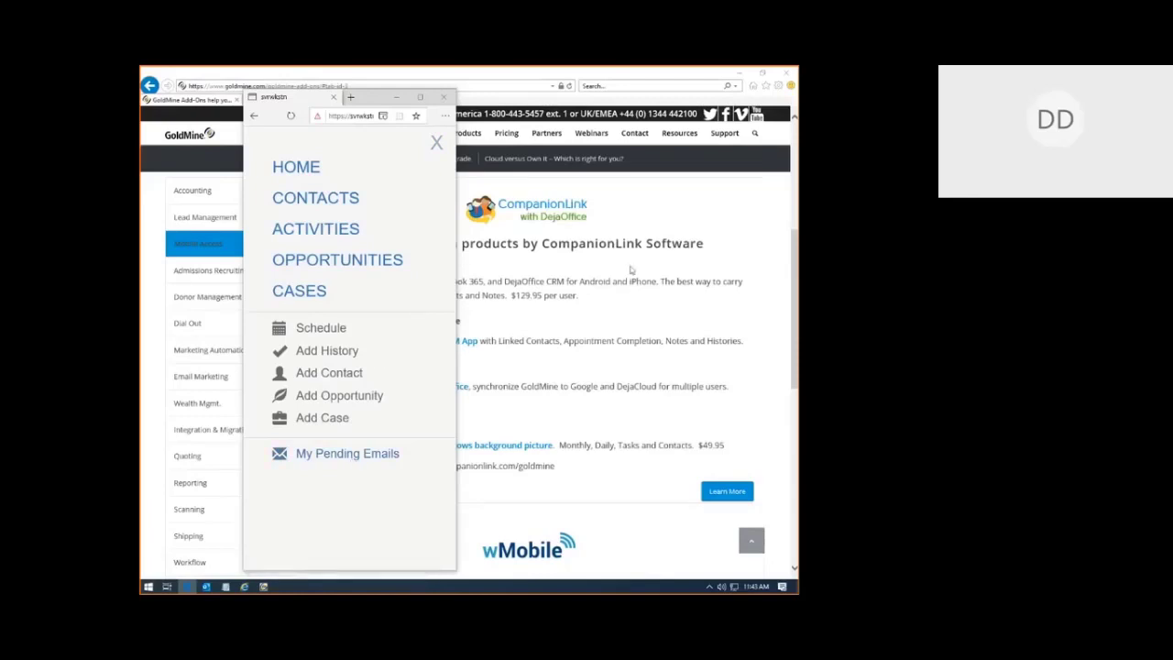
Step: Widen the window back and jump the Home dashboard to its Recent Cases section
left_click_drag(456, 253, 730, 253)
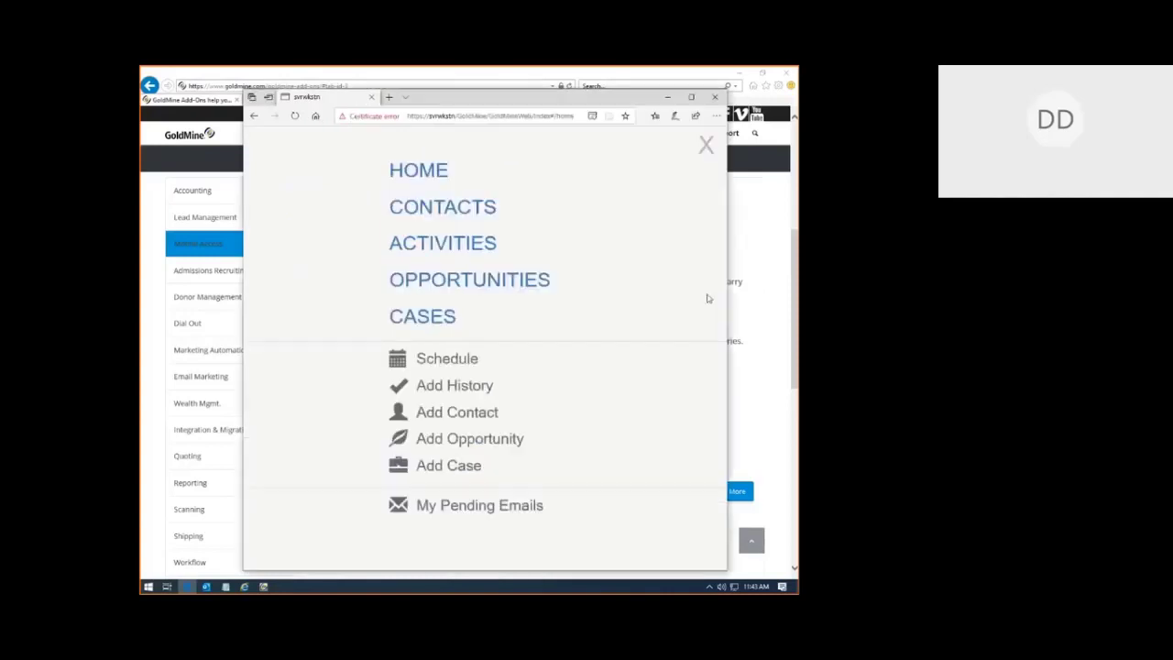
left_click(434, 174)
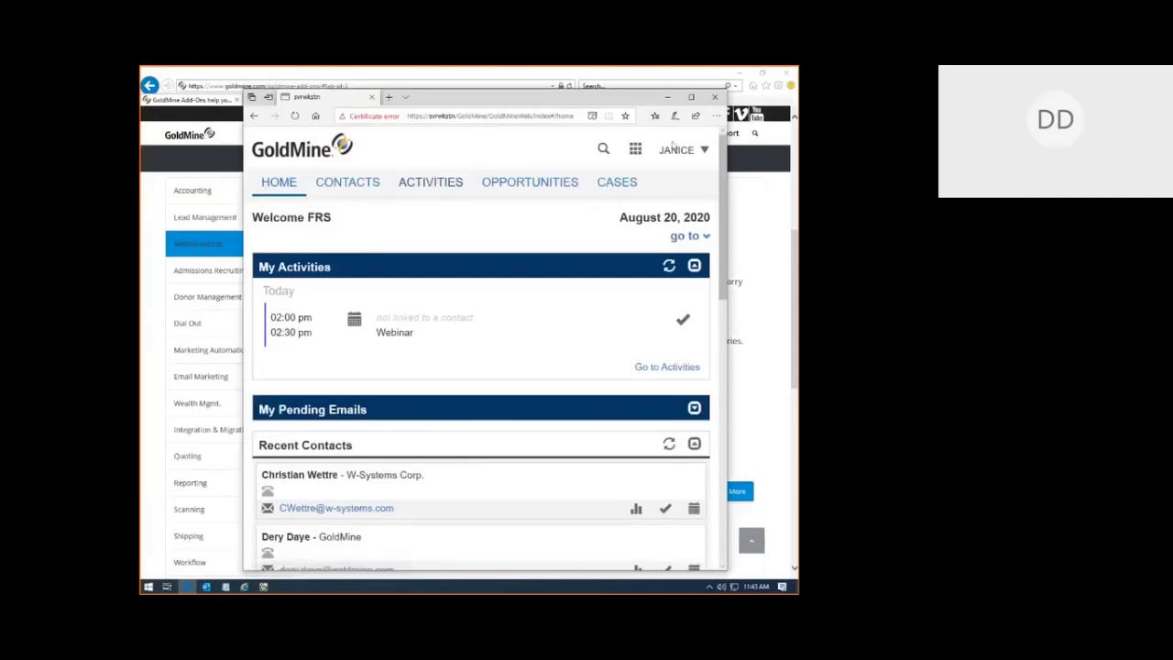
left_click(684, 238)
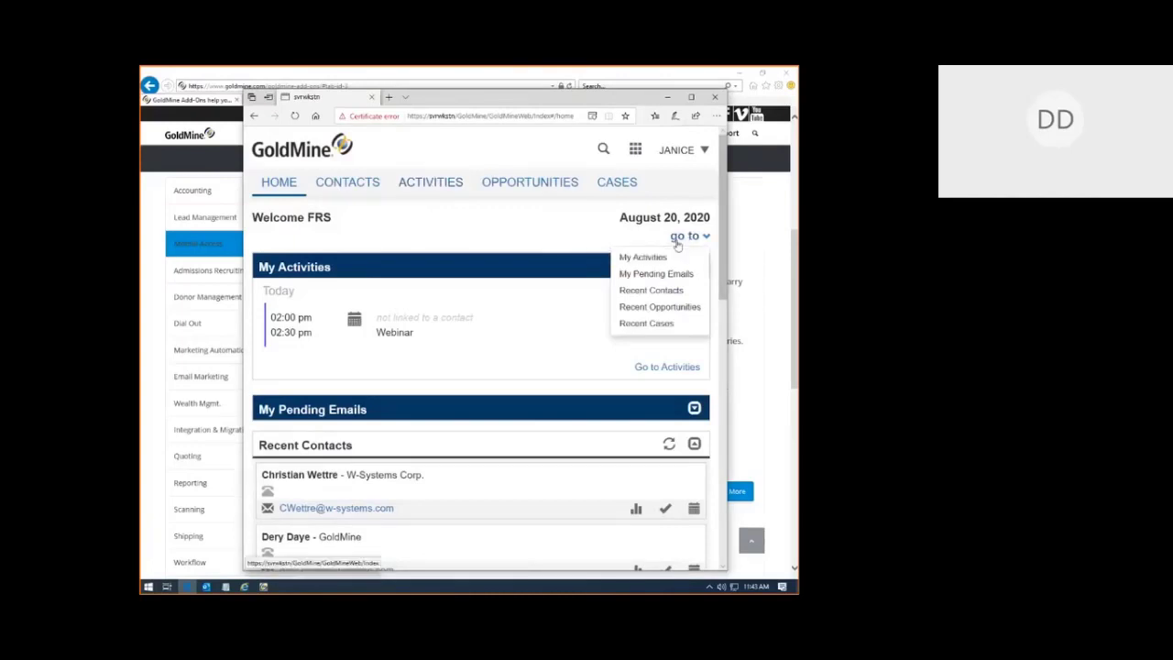
left_click(652, 325)
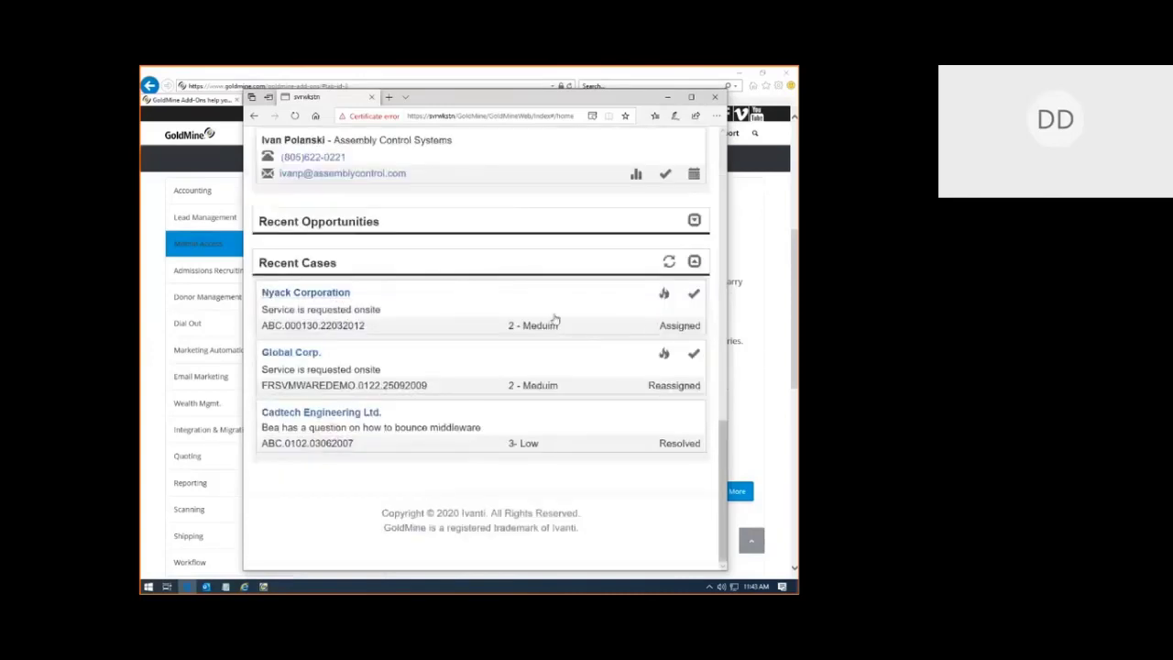
Step: Open the Global Corp. 'Service is requested onsite' case and expand its empty Pending section
left_click(305, 386)
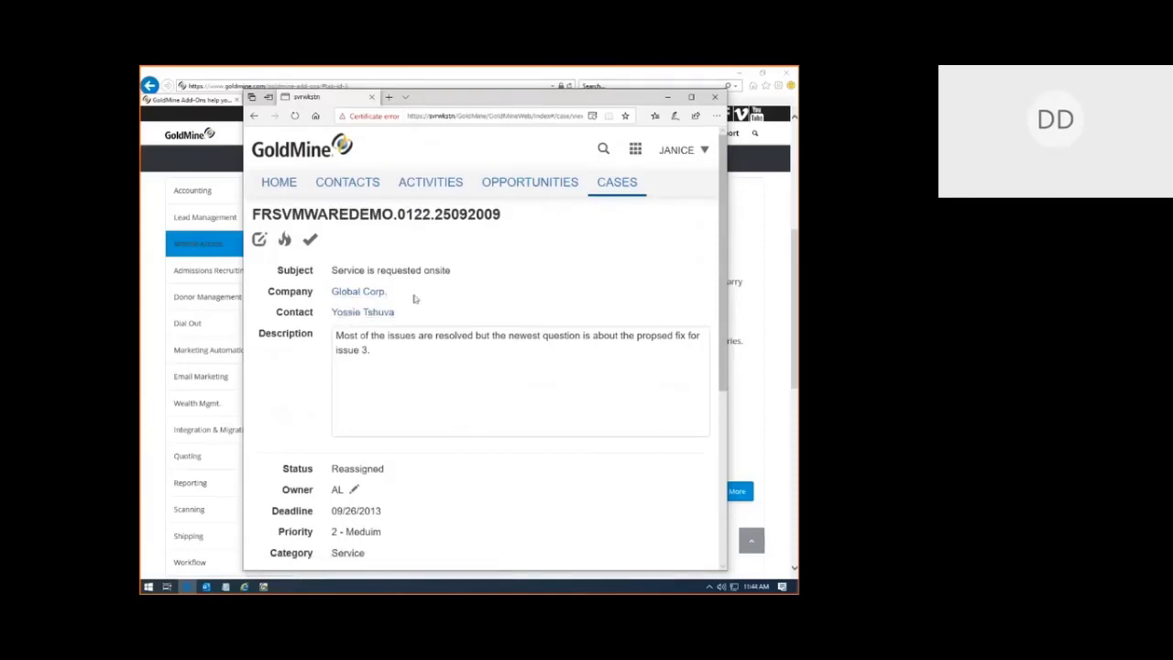
scroll(719, 477, "down", 3)
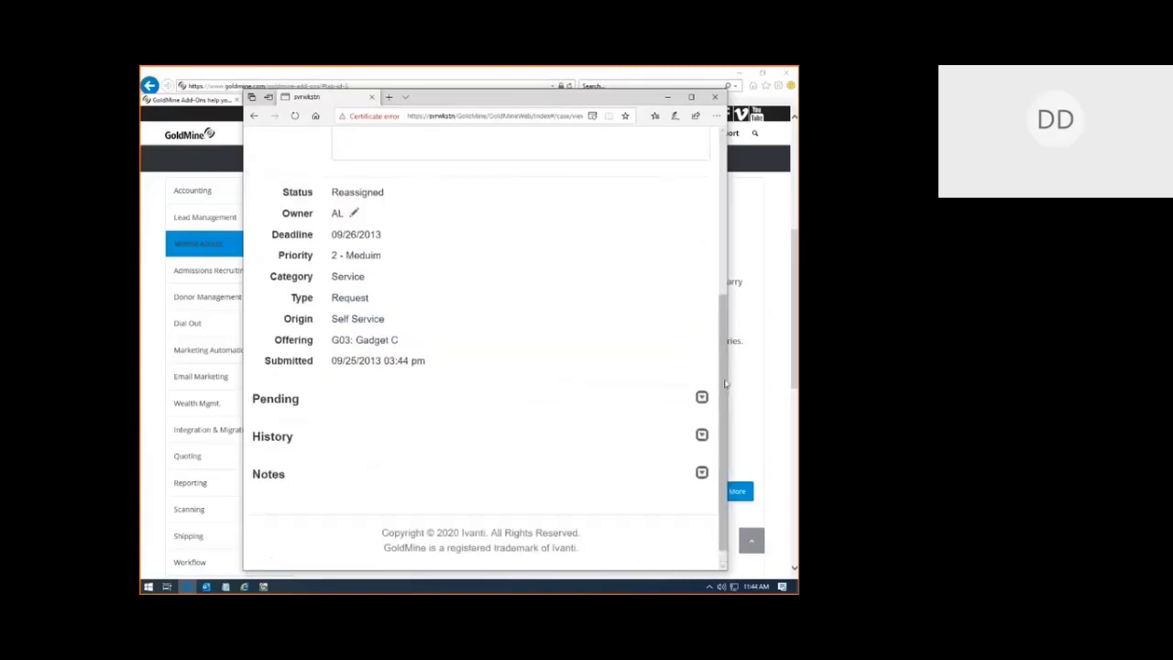
left_click(702, 397)
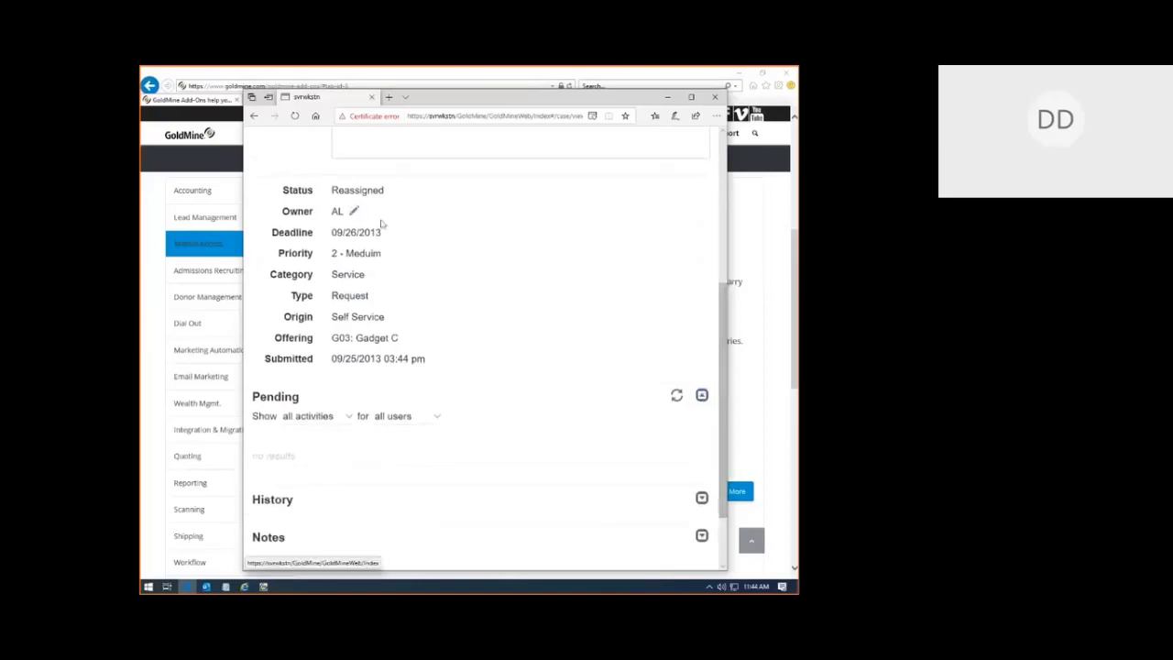
scroll(698, 275, "up", 5)
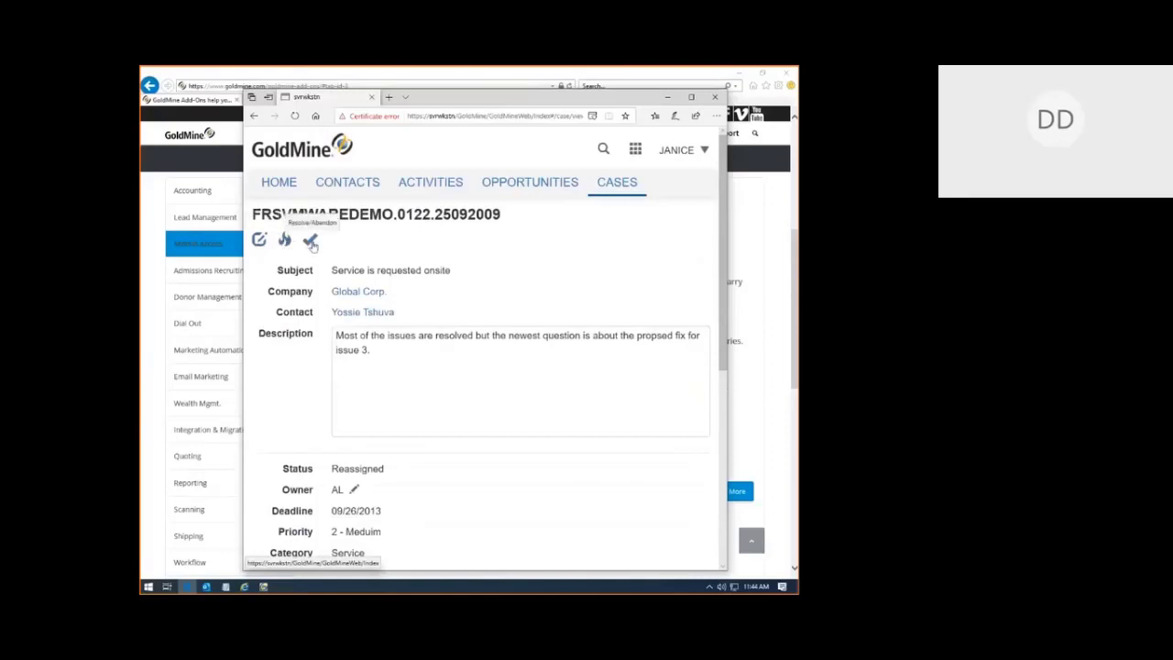
Step: Open the Global Corp. contact record and switch its Rule-Based custom fields to the Car view
left_click(354, 293)
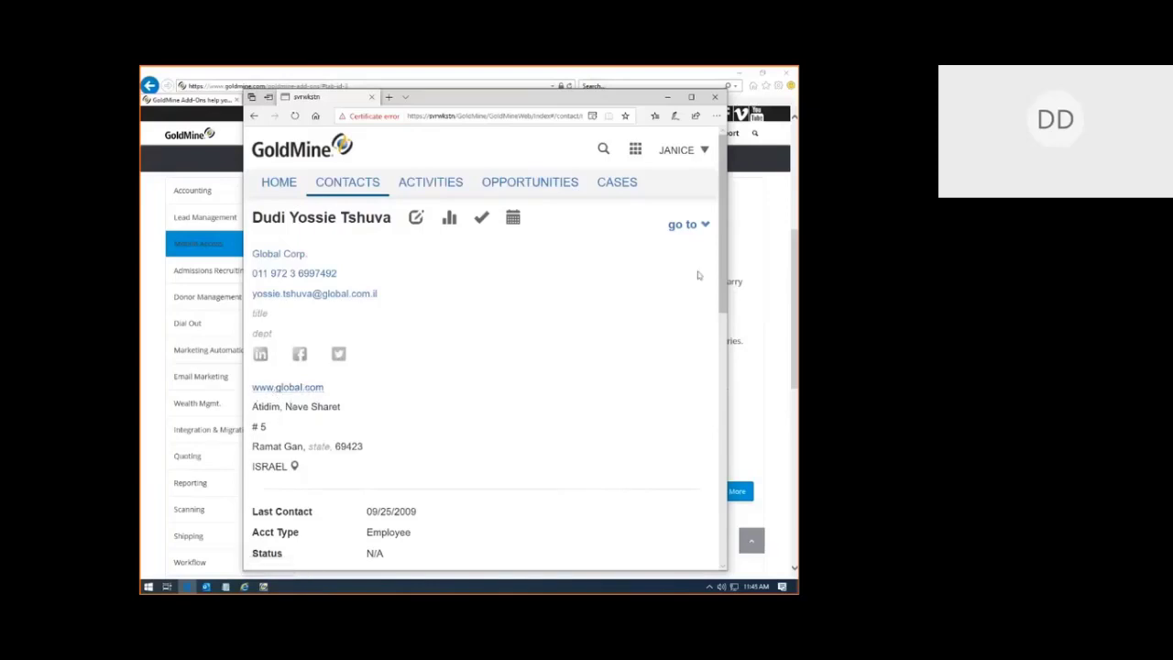
left_click_drag(722, 262, 754, 411)
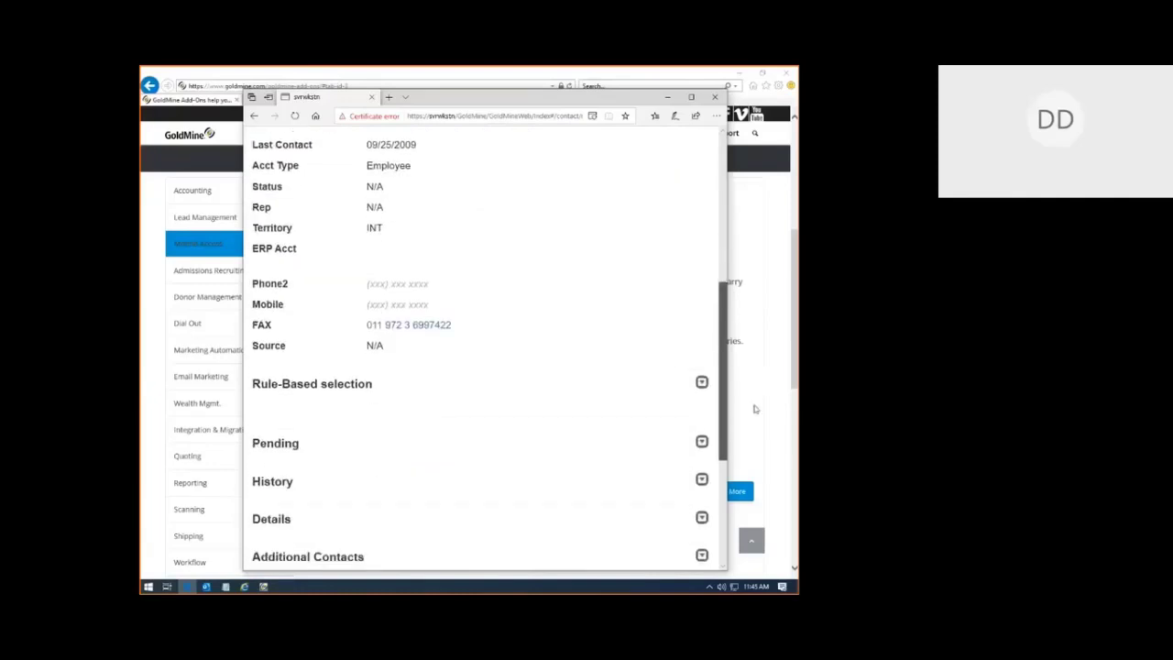
left_click(702, 383)
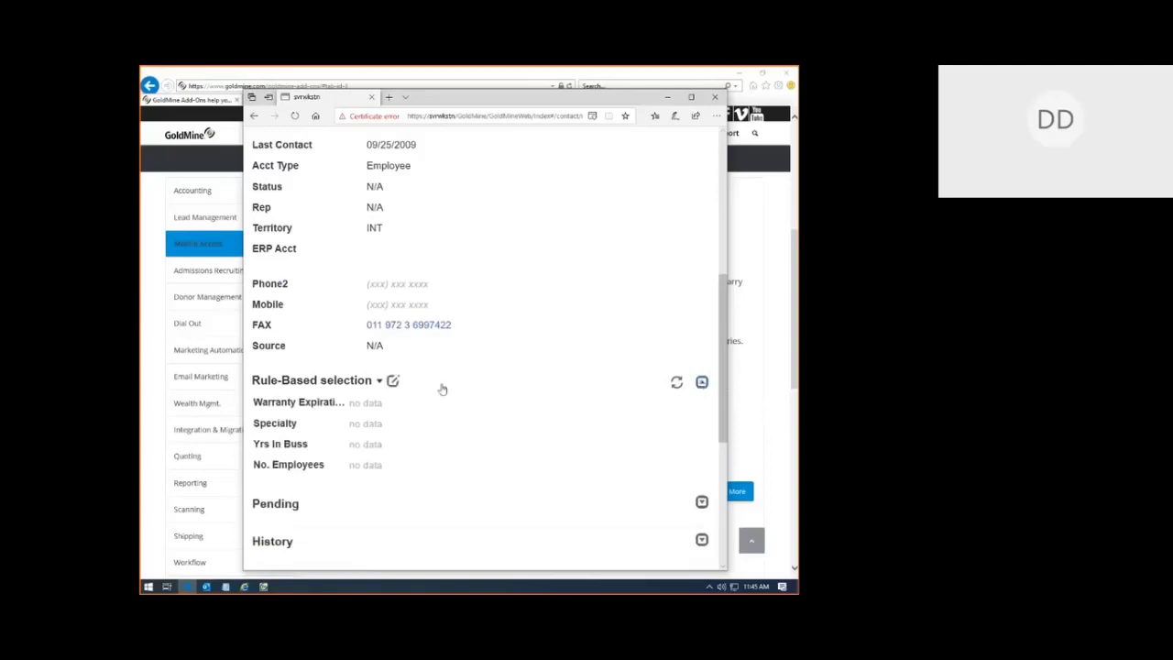
left_click(378, 380)
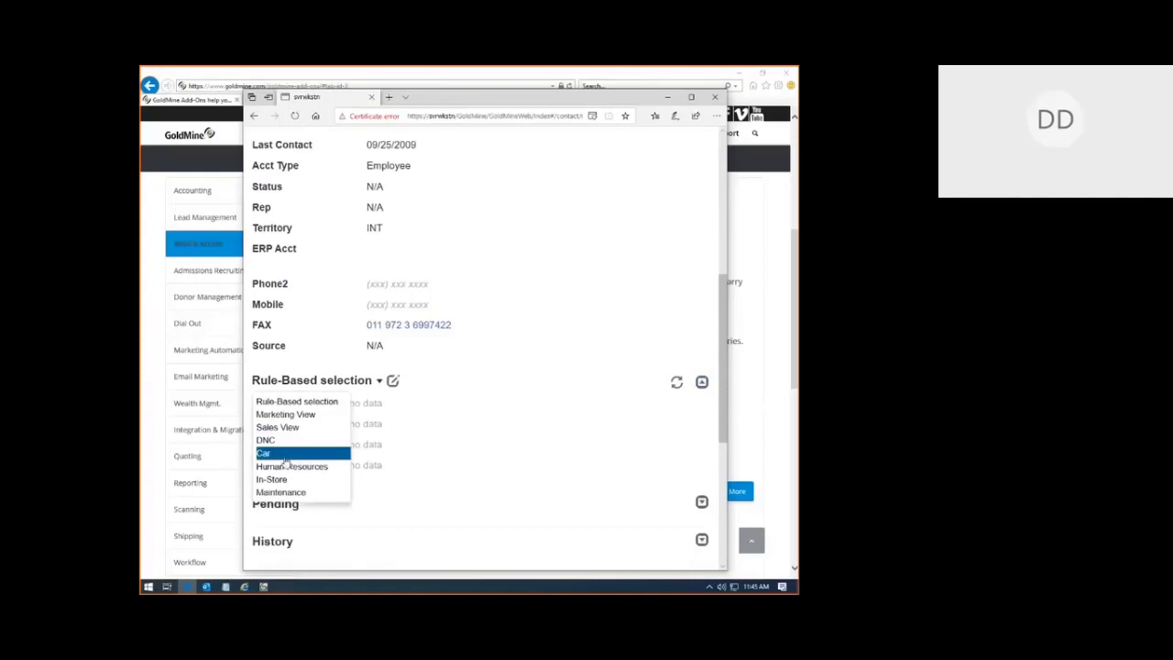
left_click(285, 459)
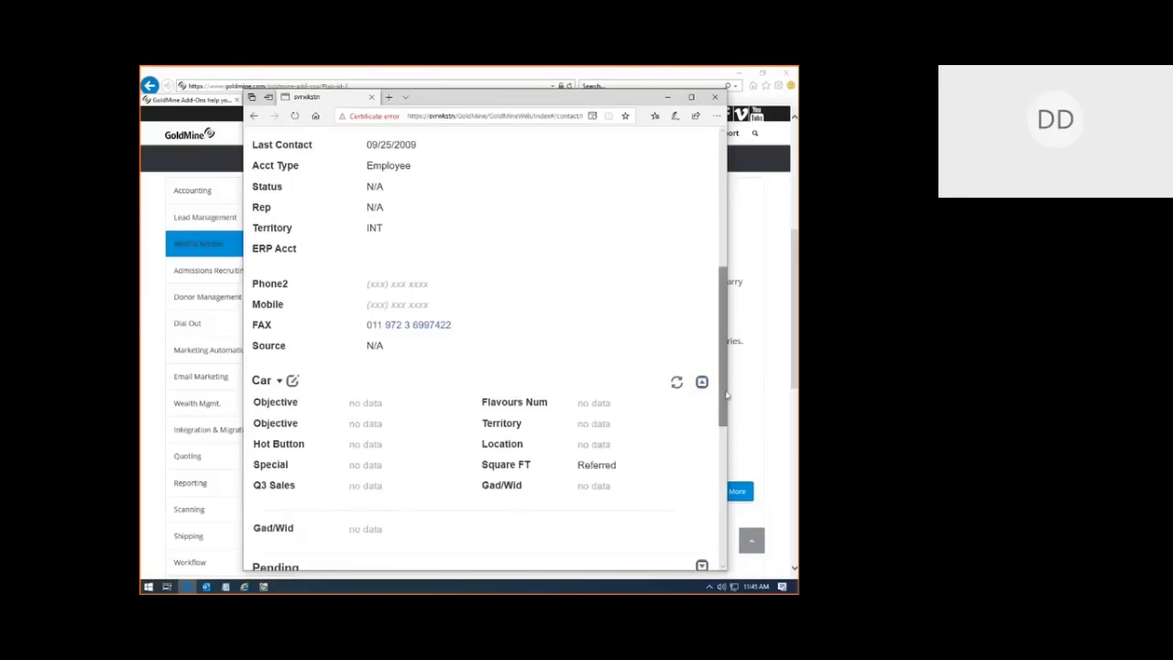
Step: Expand the contact's Links section and return to the top of the record
left_click_drag(726, 394, 703, 515)
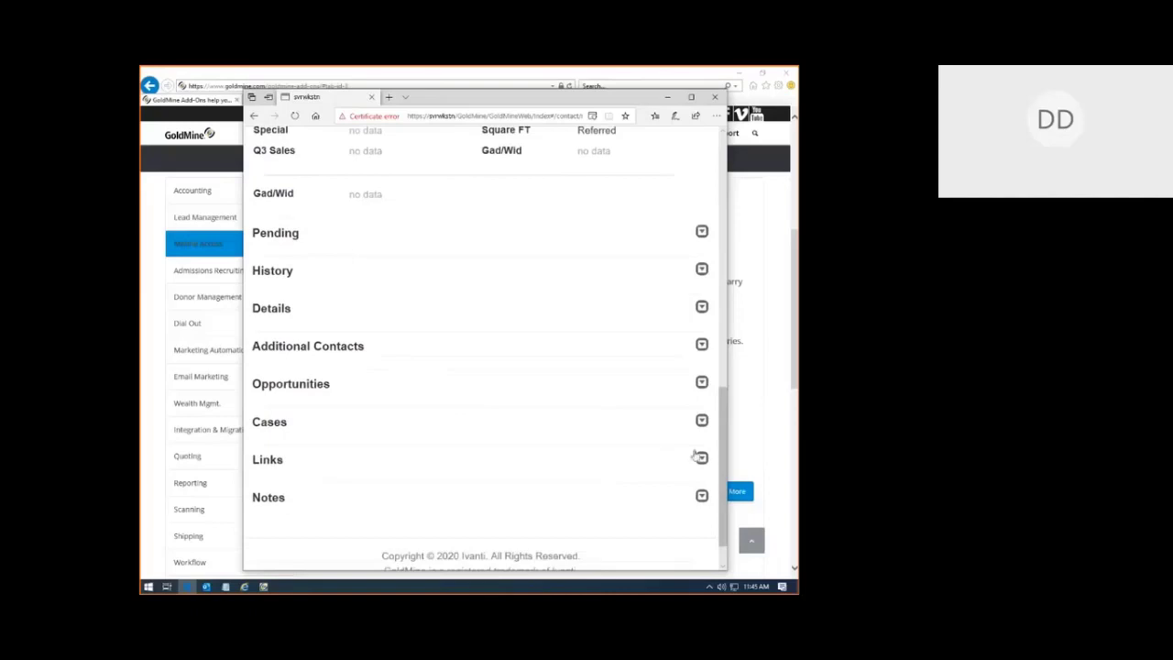
left_click(702, 458)
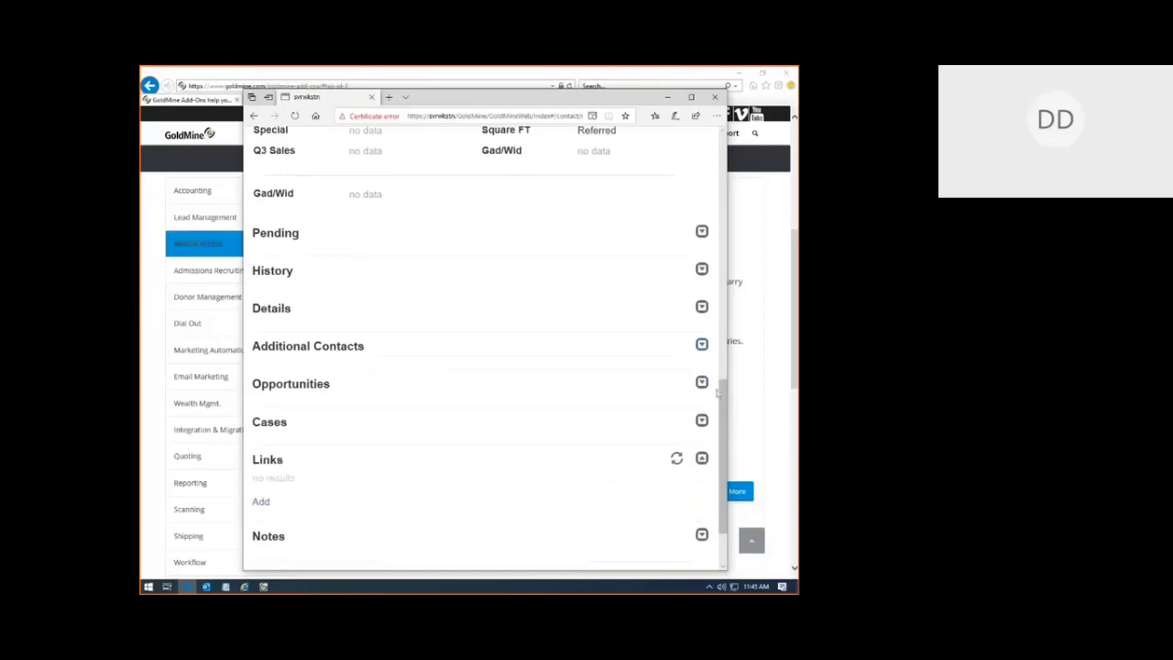
left_click_drag(719, 391, 599, 174)
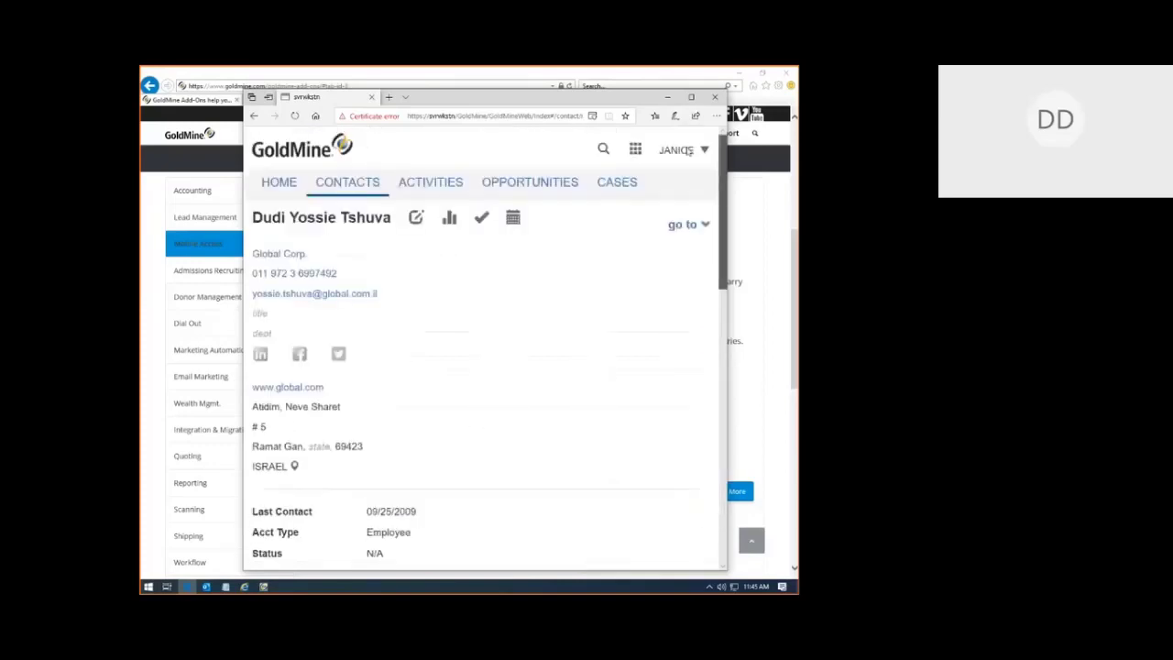
Step: Search by contacts to bring up the full contacts list and view its sort options
left_click(603, 150)
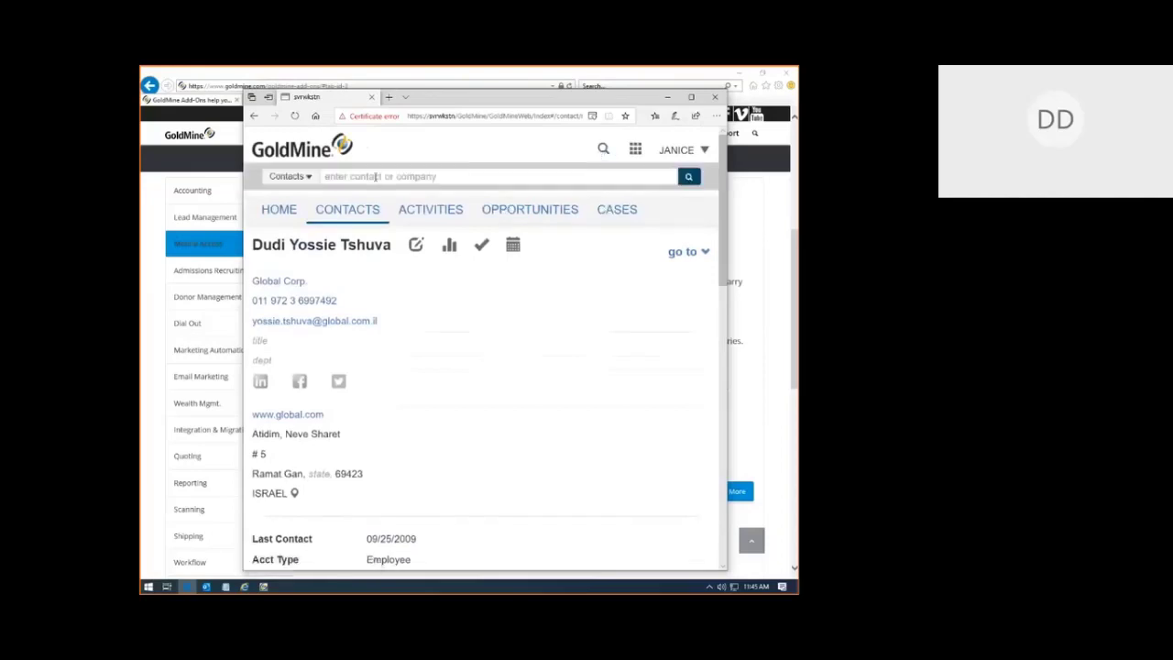
left_click(278, 180)
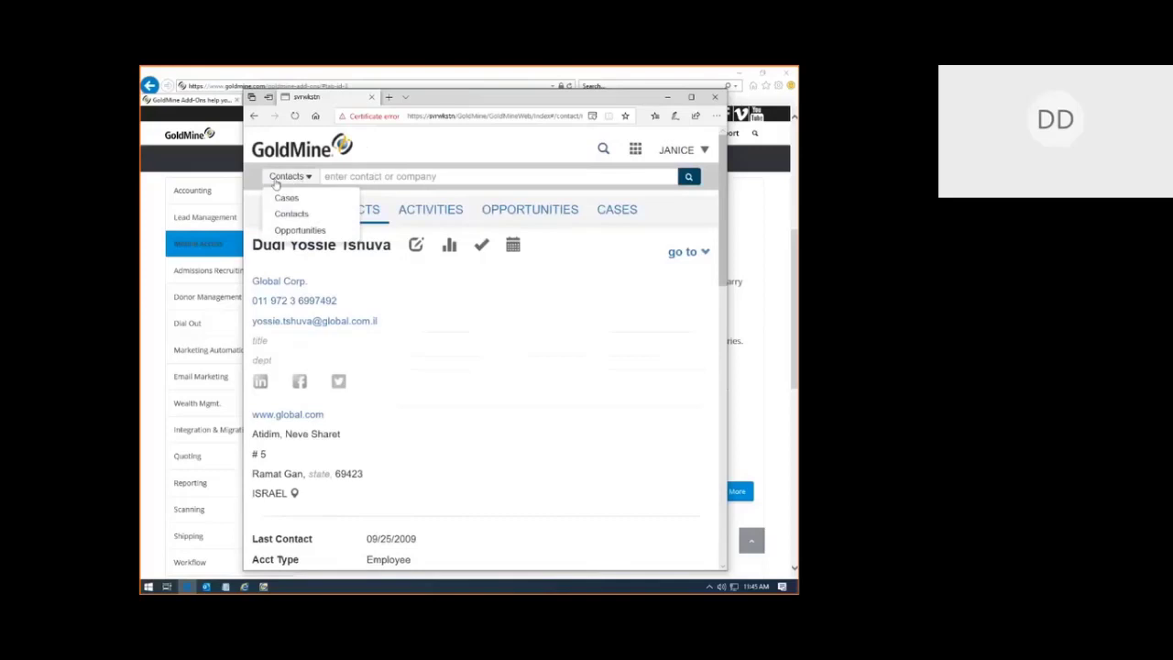
left_click(369, 210)
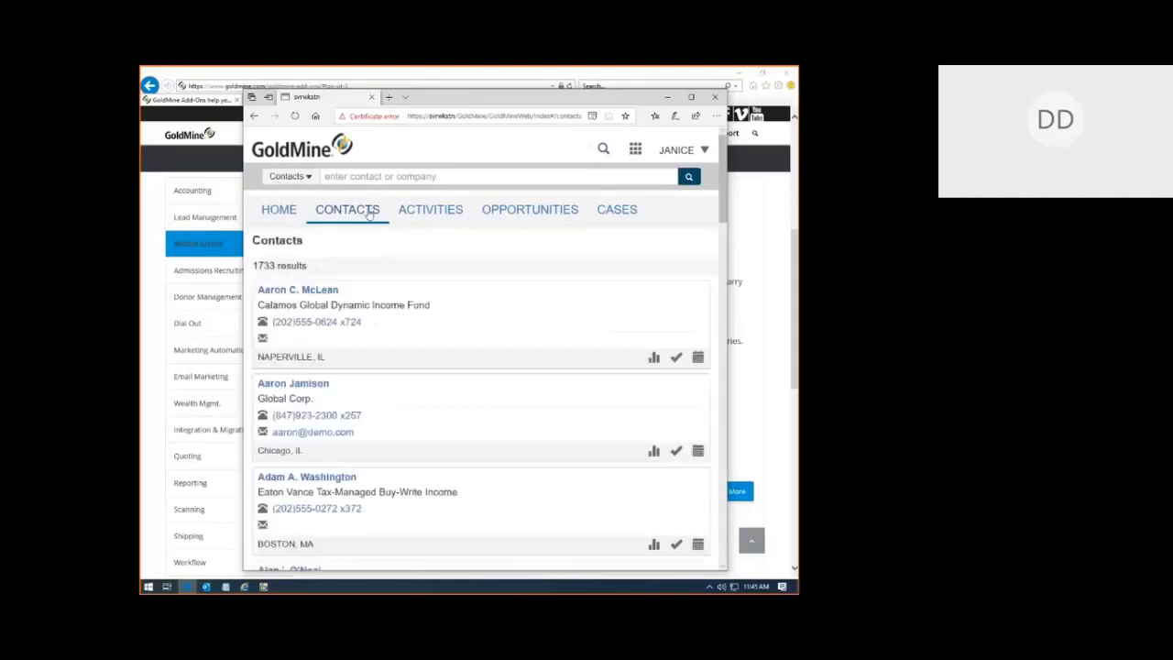
left_click(678, 266)
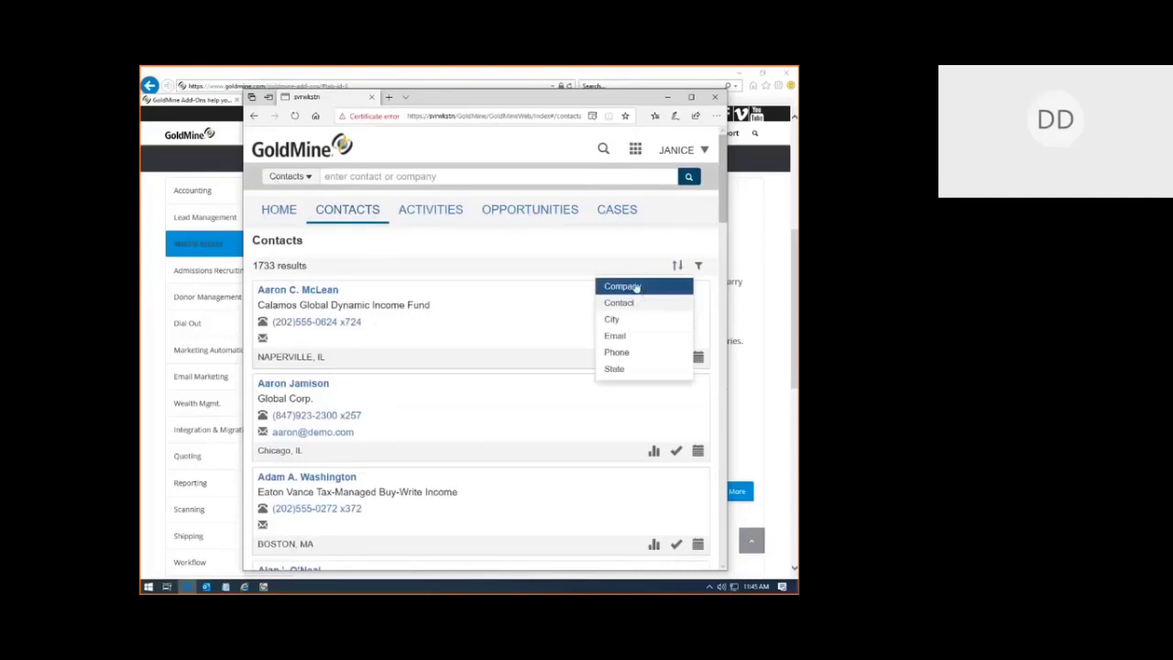
Step: In the contact filter options, cancel a Refine on Main Contact Information and list the saved filters
left_click(699, 267)
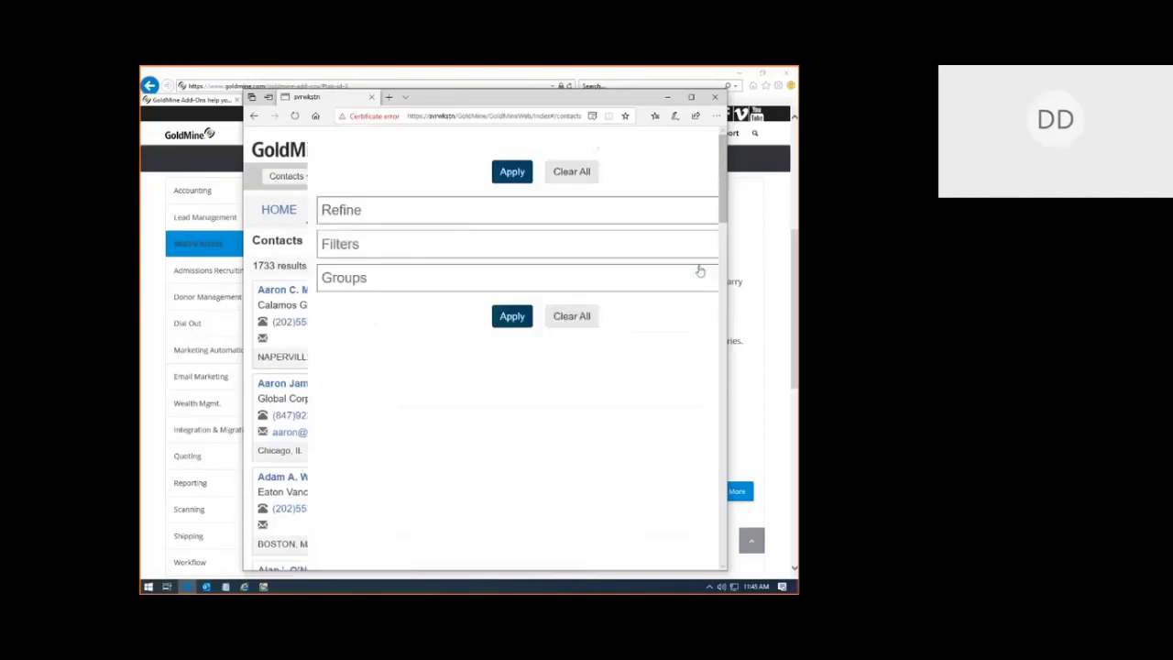
left_click(406, 223)
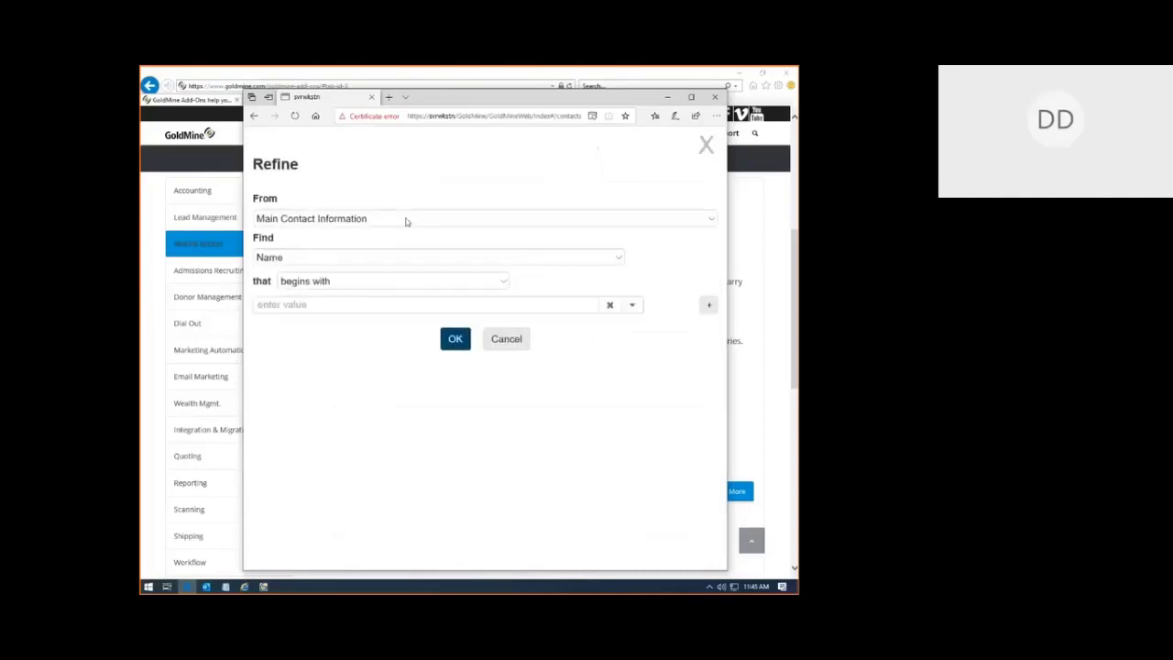
left_click(327, 223)
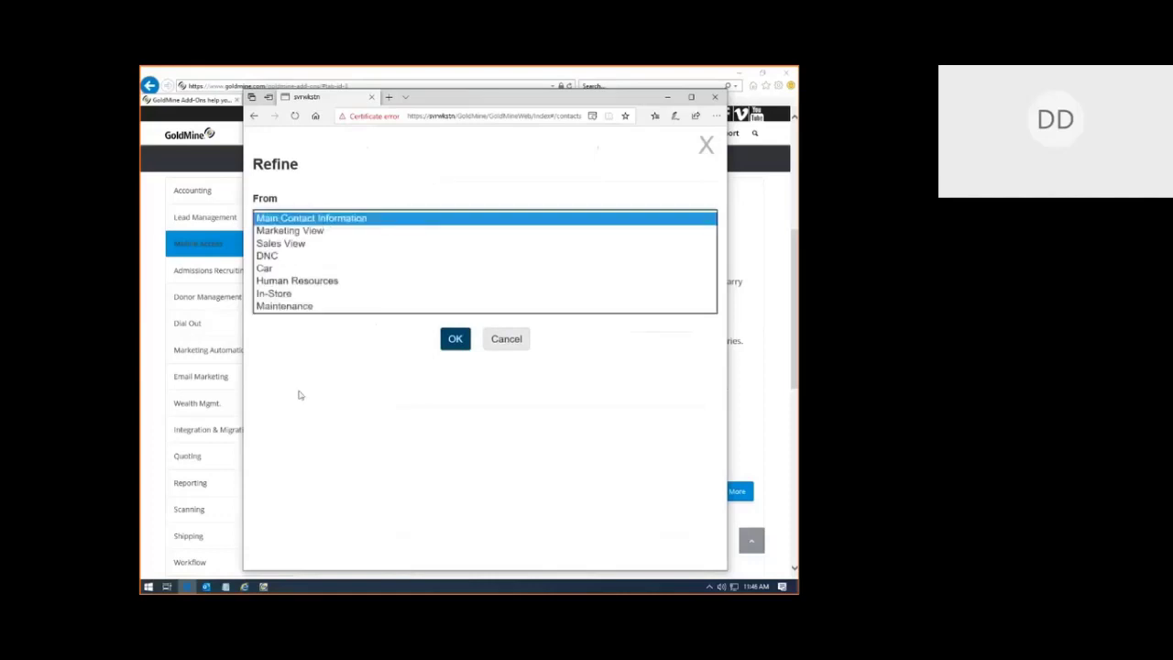
left_click(427, 363)
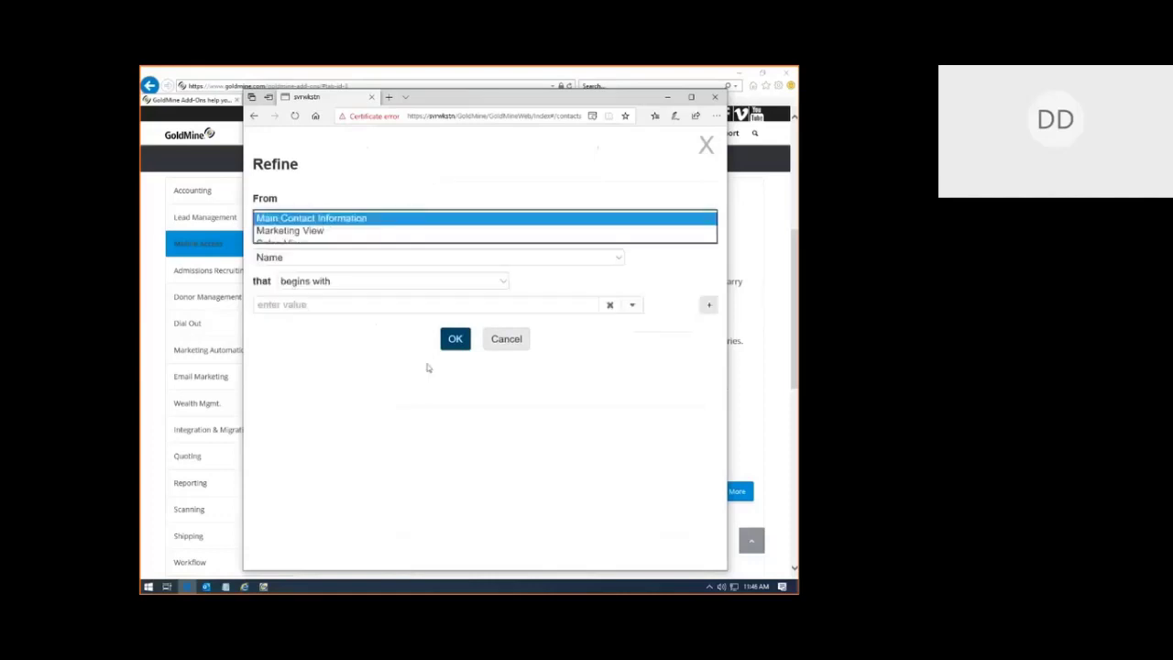
left_click(506, 339)
left_click(339, 247)
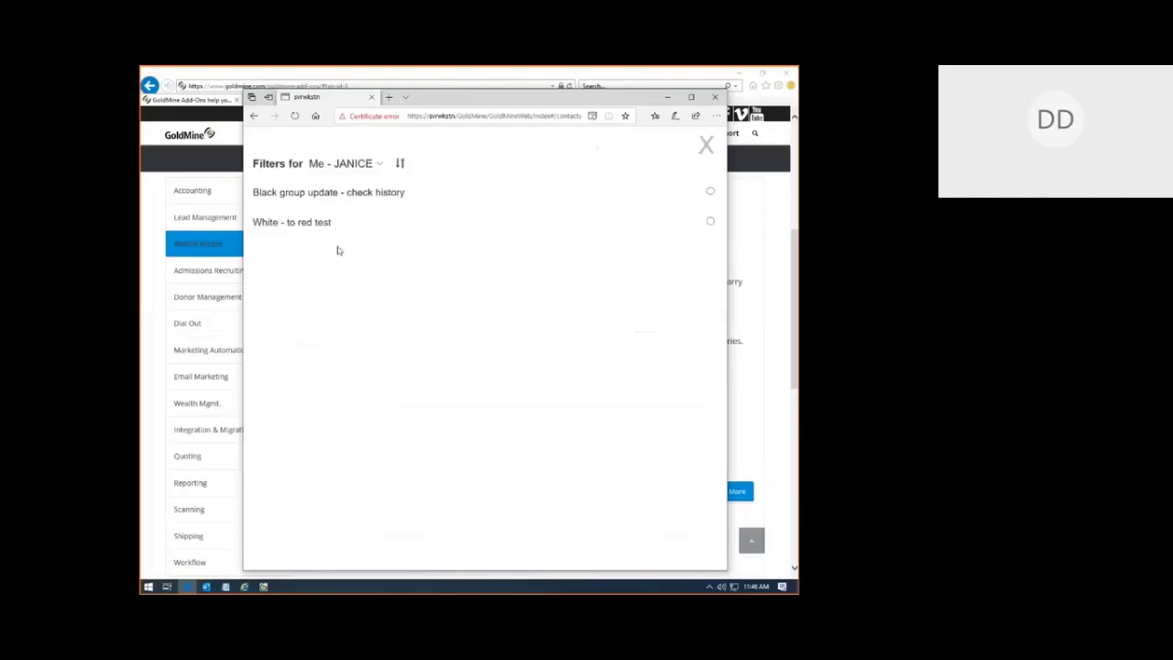